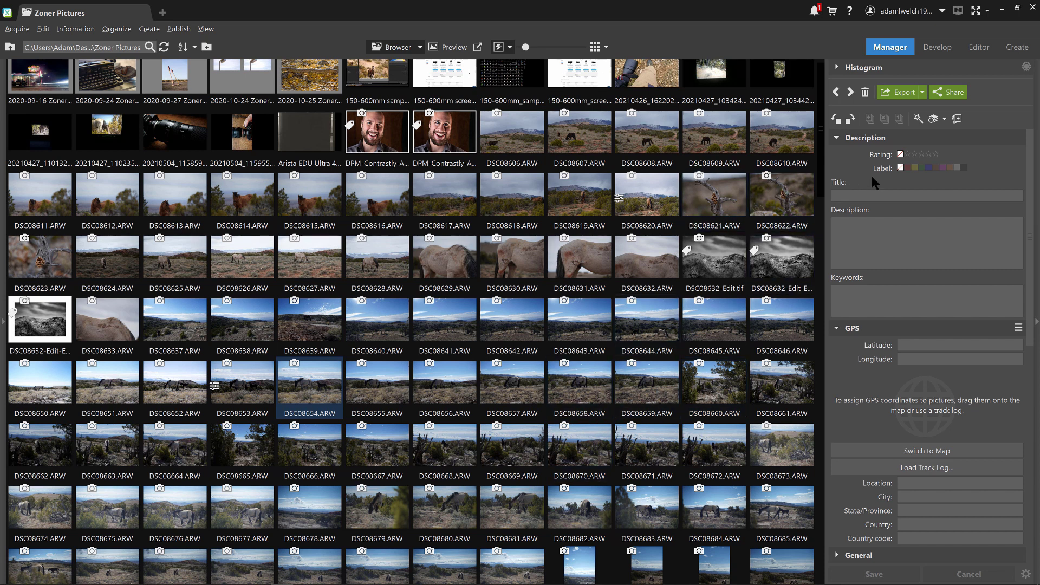
Look over the Zoner Photo Studio X update announcements on the website's What's New page
{"action": "left_click", "coordinate": [1006, 11]}
{"action": "scroll", "coordinate": [431, 325], "scroll_direction": "up", "scroll_amount": 1}
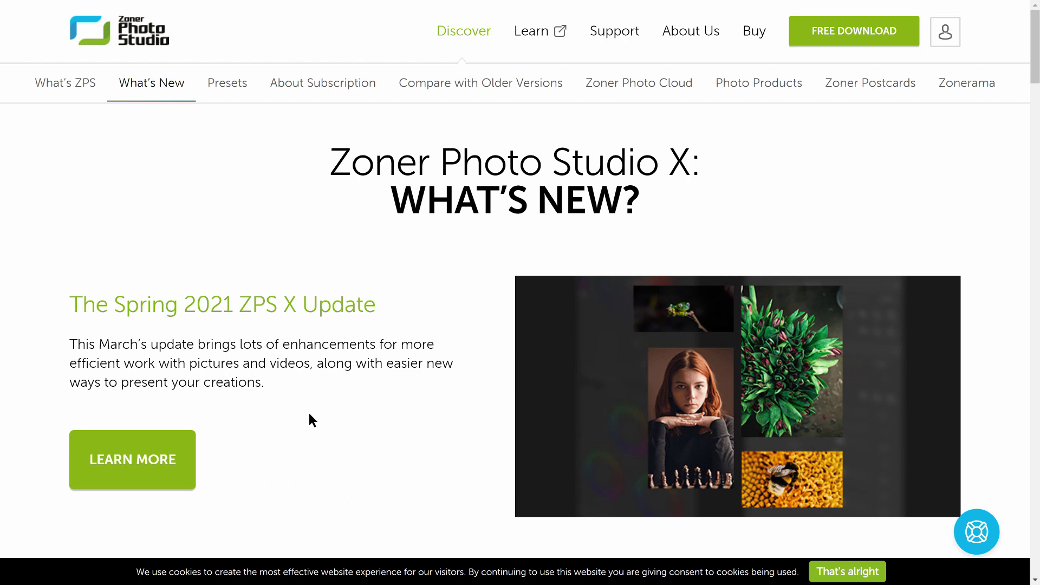
{"action": "scroll", "coordinate": [311, 357], "scroll_direction": "down", "scroll_amount": 6}
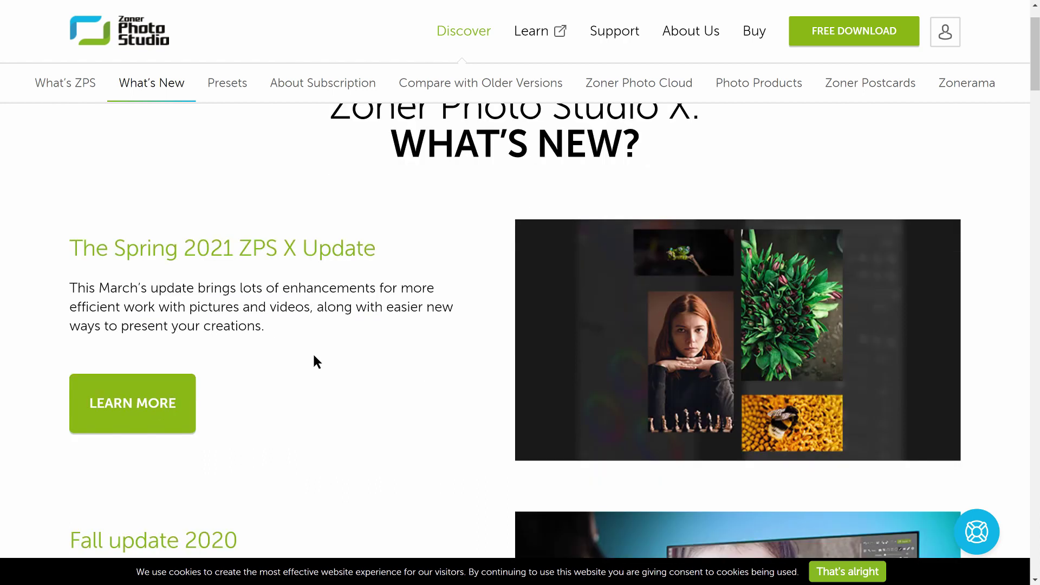
{"action": "scroll", "coordinate": [314, 375], "scroll_direction": "down", "scroll_amount": 8}
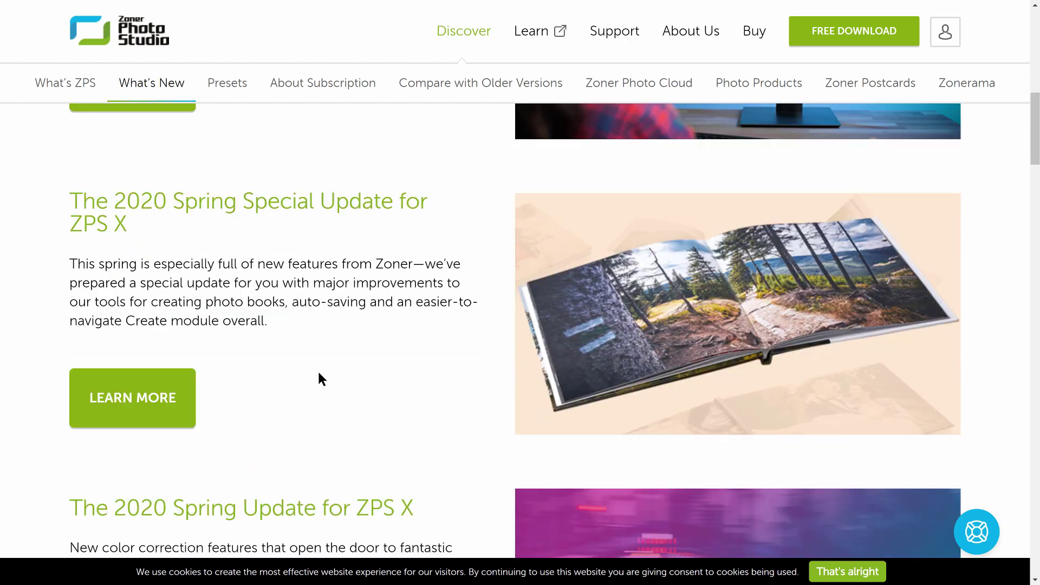
{"action": "scroll", "coordinate": [313, 370], "scroll_direction": "up", "scroll_amount": 14}
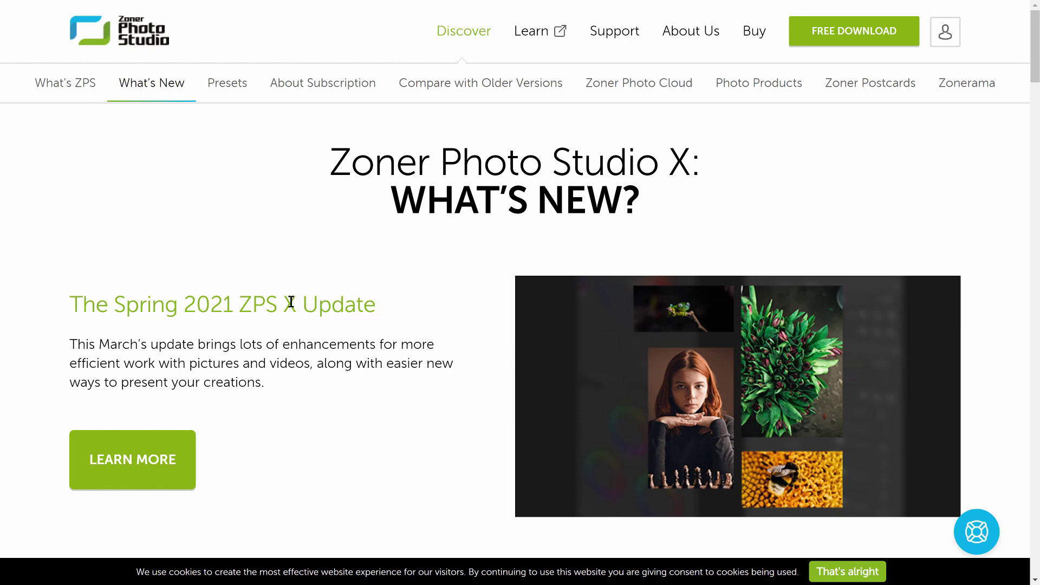
Open the comparison with older versions, review its feature tables, and return to the photo manager
{"action": "left_click", "coordinate": [478, 100]}
{"action": "scroll", "coordinate": [513, 310], "scroll_direction": "down", "scroll_amount": 14}
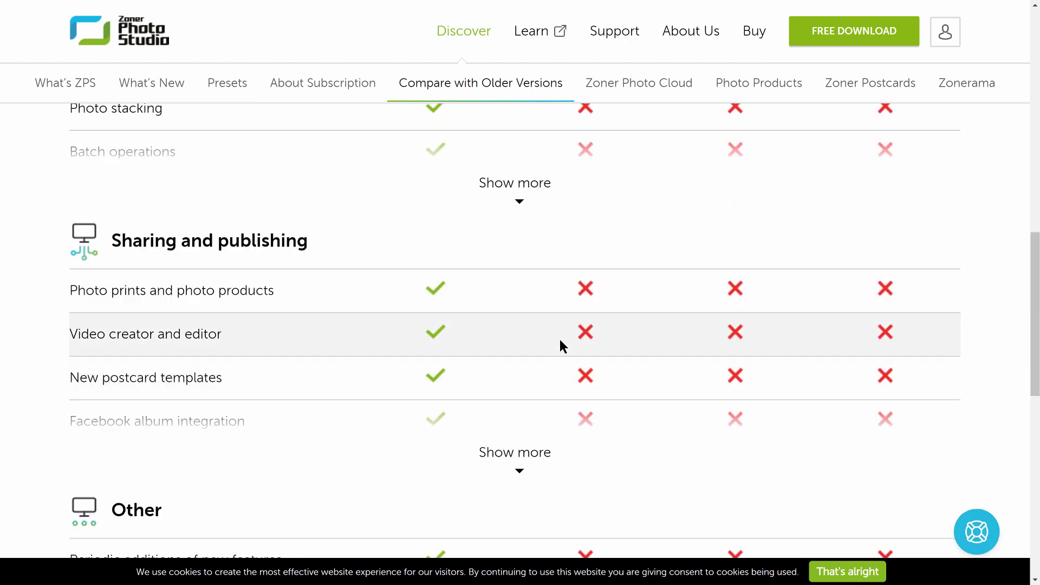
{"action": "scroll", "coordinate": [562, 347], "scroll_direction": "down", "scroll_amount": 5}
{"action": "scroll", "coordinate": [569, 352], "scroll_direction": "up", "scroll_amount": 16}
{"action": "scroll", "coordinate": [571, 347], "scroll_direction": "up", "scroll_amount": 3}
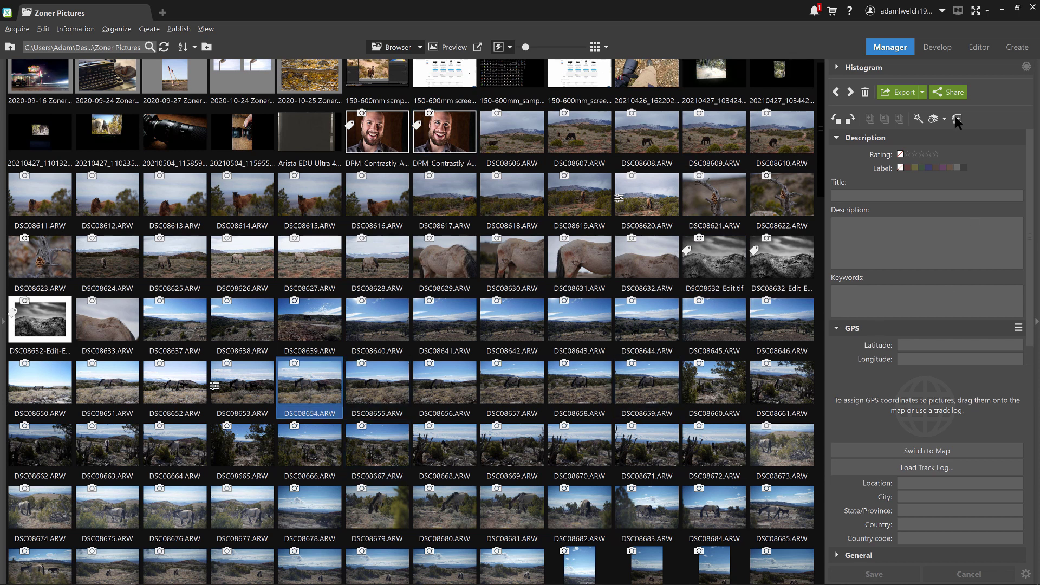
Open DSC08654.ARW for developing and set Shadows to 52 and Exposure to 0.9
{"action": "left_click", "coordinate": [943, 48]}
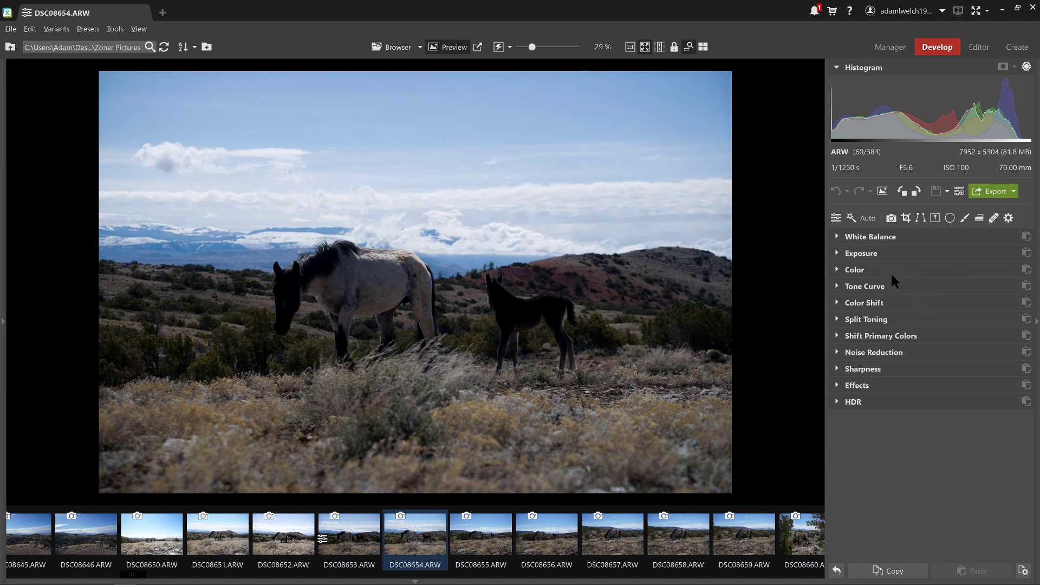
{"action": "left_click", "coordinate": [862, 254]}
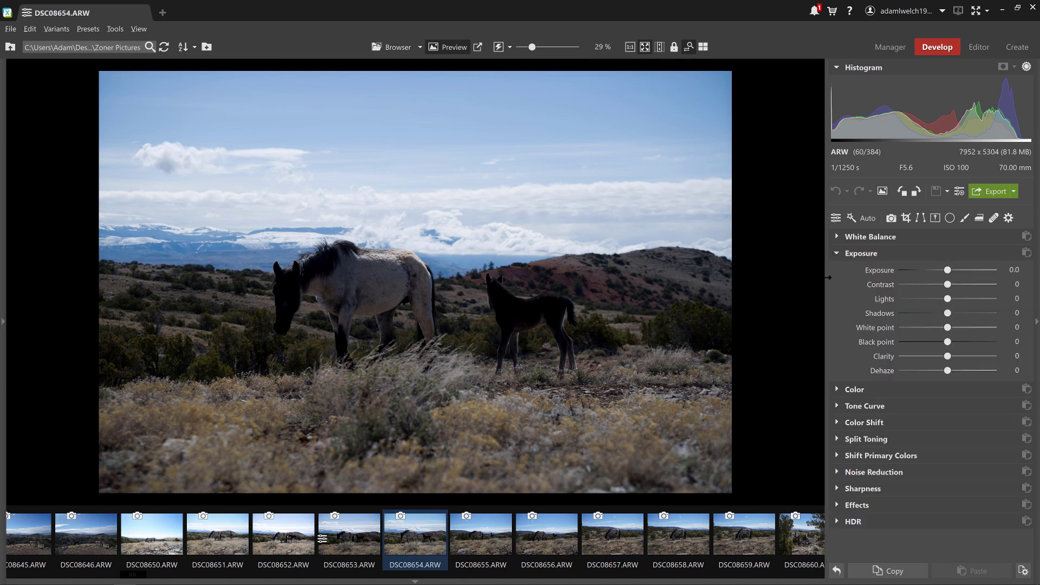
{"action": "left_click_drag", "start_coordinate": [946, 314], "coordinate": [972, 317]}
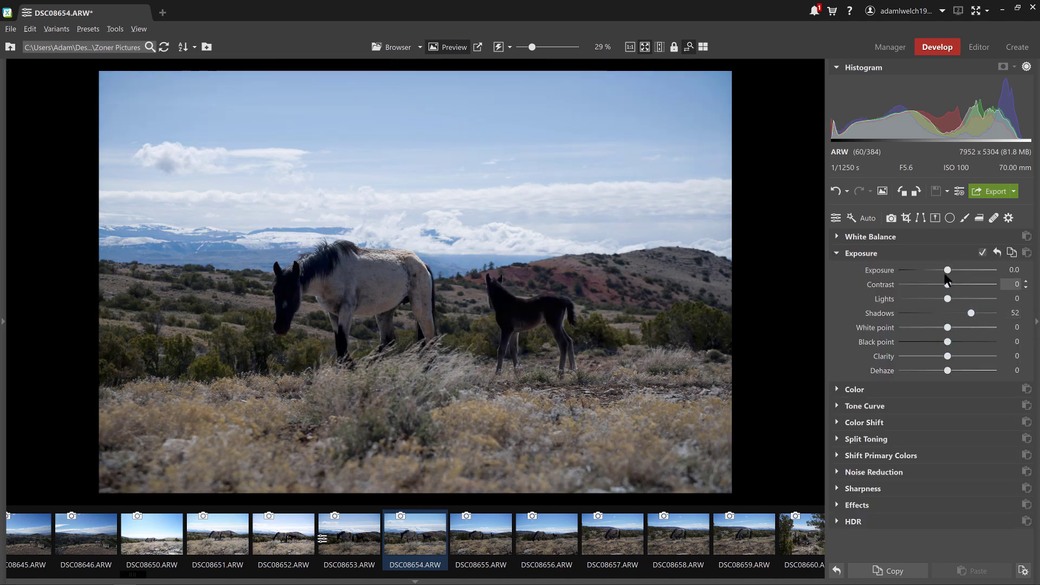
{"action": "left_click_drag", "start_coordinate": [954, 273], "coordinate": [967, 273]}
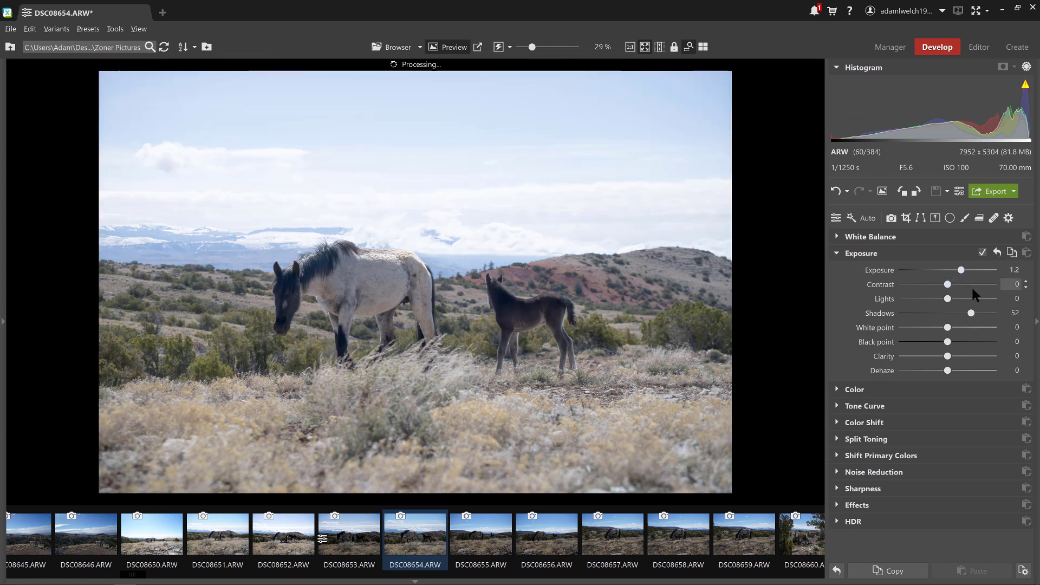
{"action": "left_click_drag", "start_coordinate": [961, 270], "coordinate": [958, 271]}
Add a horizontal gradient filter over the sky down to the horizon with Lights at -58 and Clarity at 43
{"action": "left_click", "coordinate": [936, 218]}
{"action": "left_click_drag", "start_coordinate": [416, 490], "coordinate": [425, 250]}
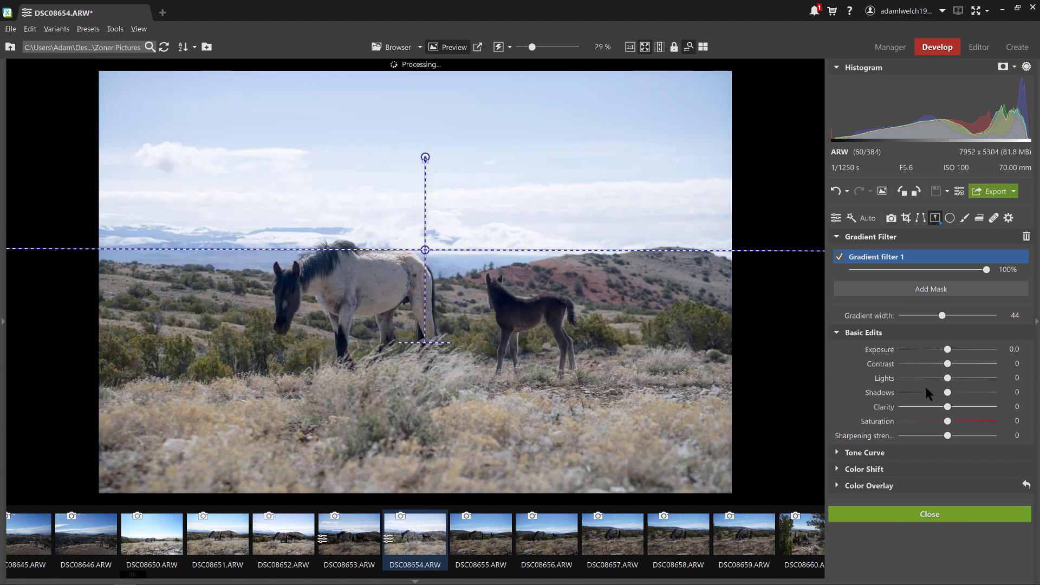
{"action": "left_click_drag", "start_coordinate": [947, 378], "coordinate": [966, 407]}
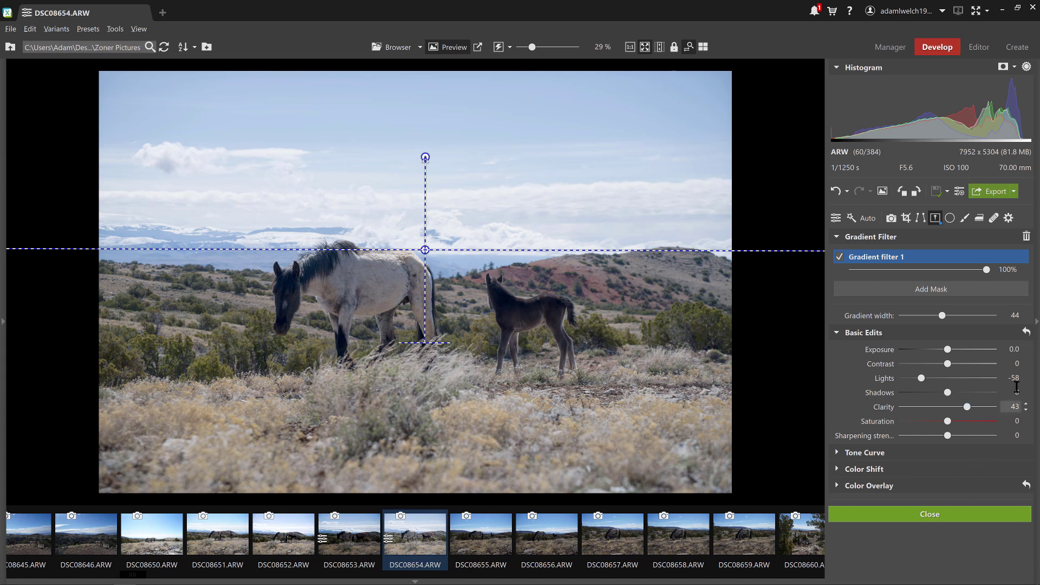
{"action": "left_click", "coordinate": [921, 332]}
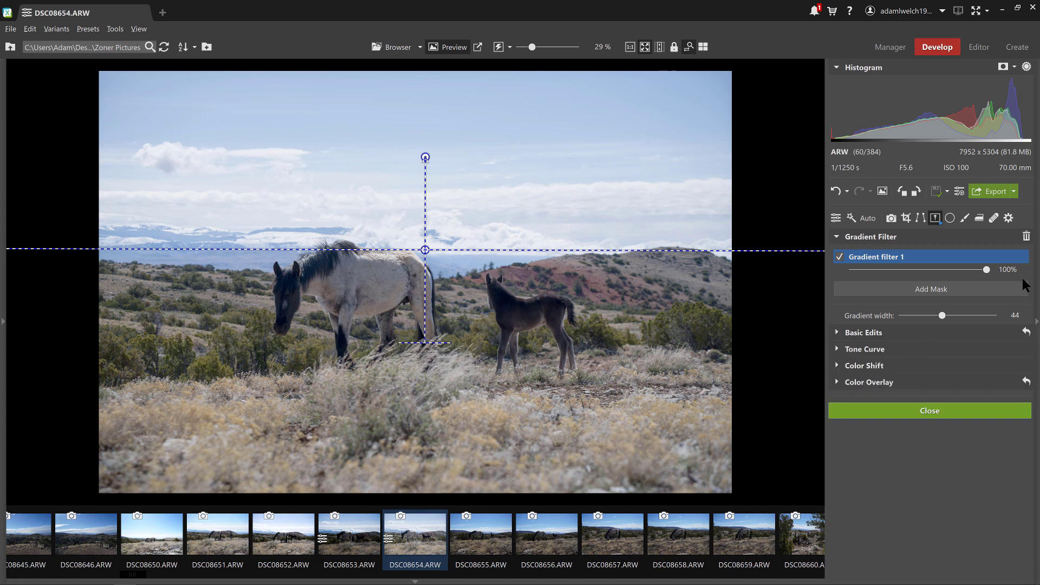
{"action": "left_click", "coordinate": [916, 411]}
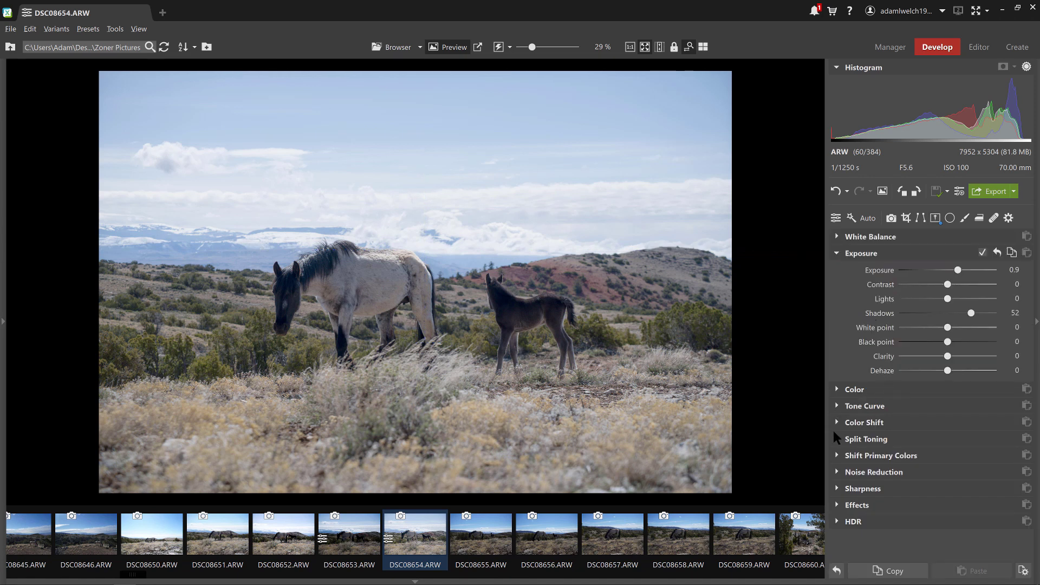
Set Clarity to -2 and expand Split Toning to show its master, shadows and lights color wheels
{"action": "left_click", "coordinate": [837, 439]}
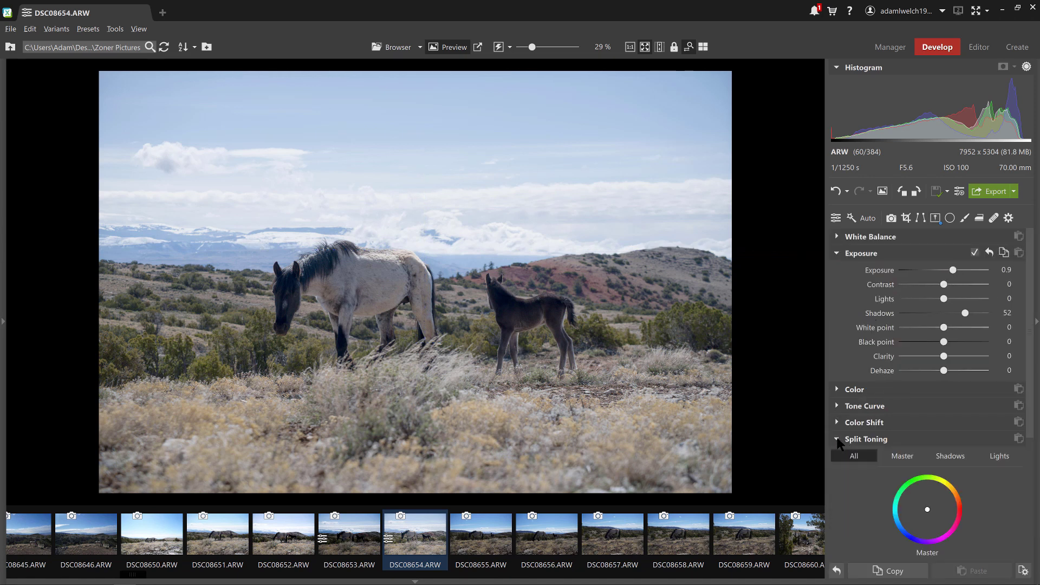
{"action": "scroll", "coordinate": [911, 425], "scroll_direction": "down", "scroll_amount": 3}
{"action": "left_click_drag", "start_coordinate": [1034, 391], "coordinate": [1025, 259]}
{"action": "right_click", "coordinate": [928, 249]}
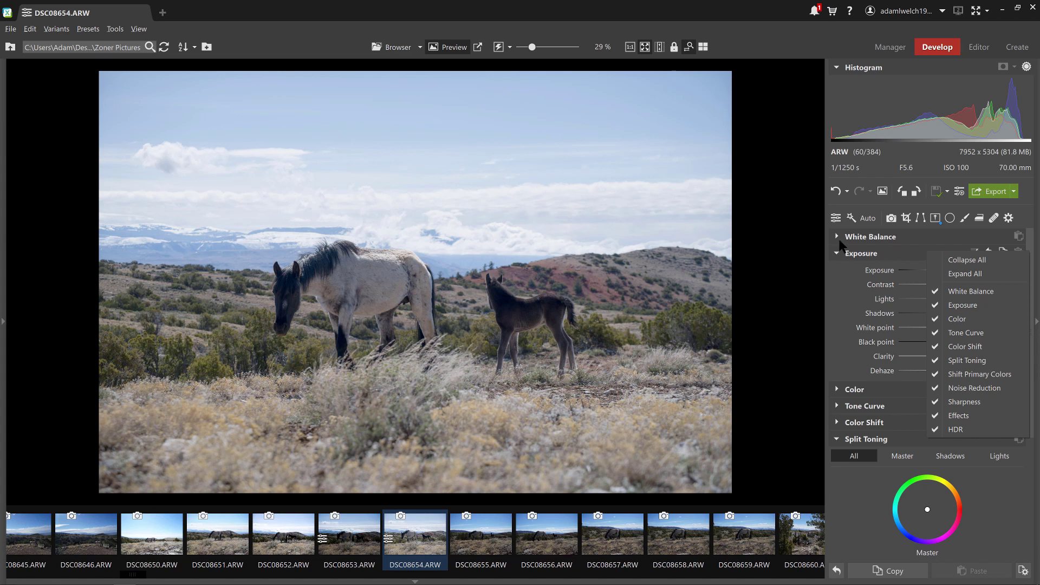
{"action": "left_click", "coordinate": [914, 248]}
{"action": "scroll", "coordinate": [909, 353], "scroll_direction": "down", "scroll_amount": 2}
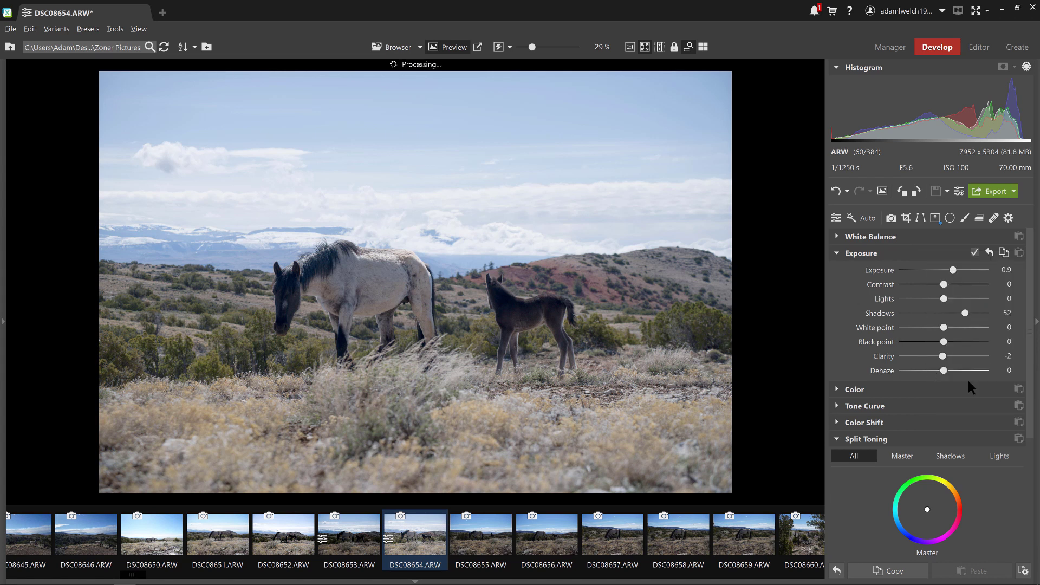
{"action": "scroll", "coordinate": [1031, 367], "scroll_direction": "down", "scroll_amount": 3}
{"action": "scroll", "coordinate": [1031, 367], "scroll_direction": "up", "scroll_amount": 3}
{"action": "left_click_drag", "start_coordinate": [1033, 371], "coordinate": [1031, 475]}
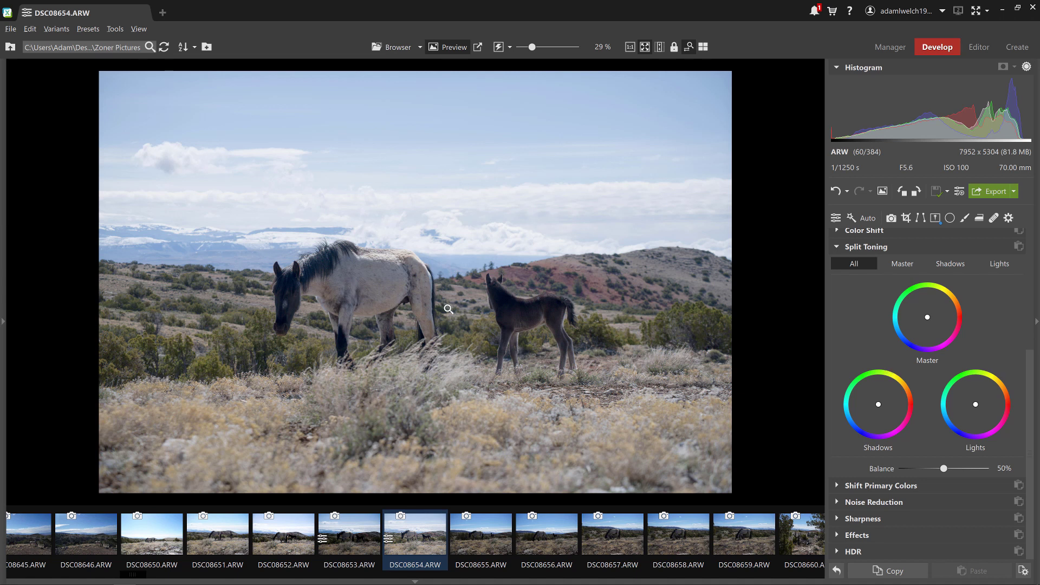
Switch to Lightroom Classic, examine its Color Grading wheels for comparison, and return to Zoner Photo Studio
{"action": "mouse_move", "coordinate": [151, 578]}
{"action": "left_click", "coordinate": [150, 578]}
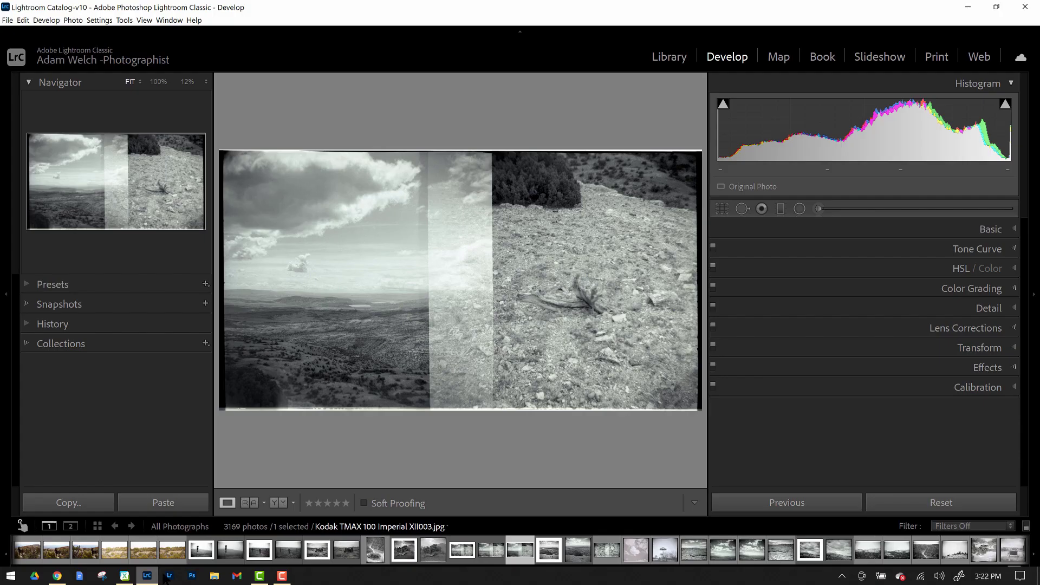
{"action": "left_click", "coordinate": [1002, 289]}
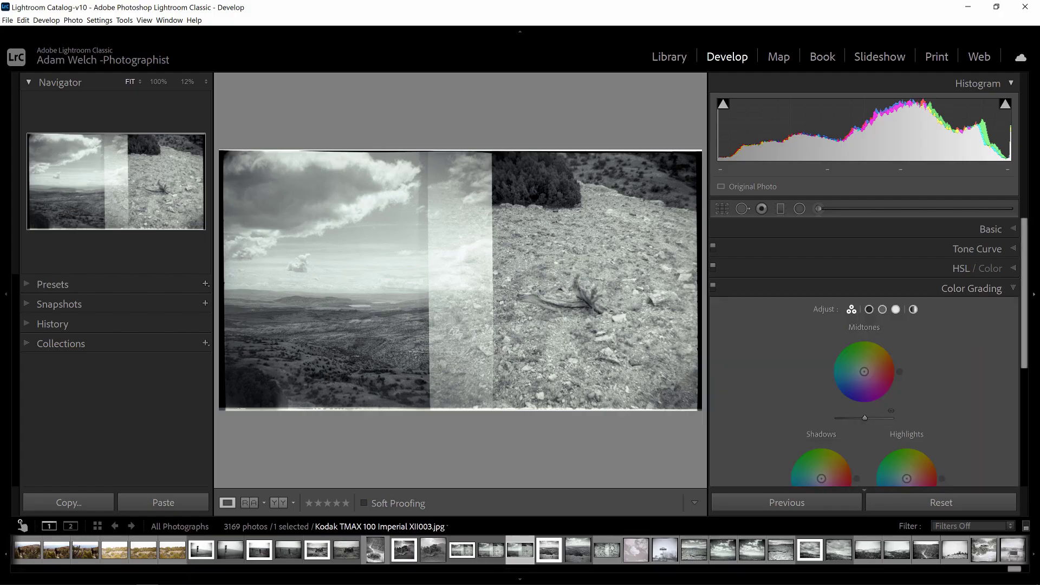
{"action": "scroll", "coordinate": [992, 361], "scroll_direction": "down", "scroll_amount": 3}
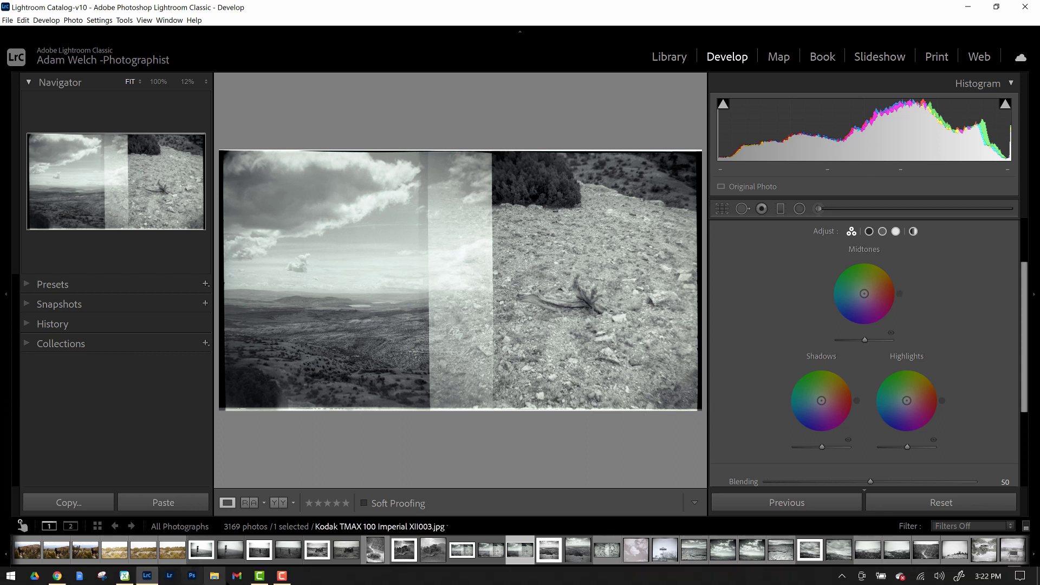
{"action": "left_click", "coordinate": [124, 576]}
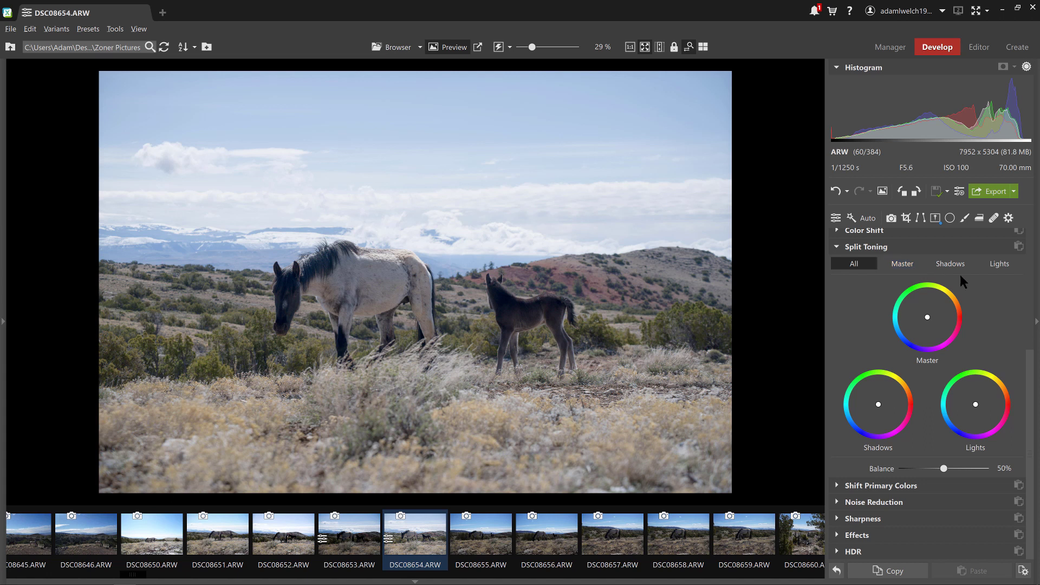
Try a blue-violet tint on the Split Toning master wheel and reset it
{"action": "left_click", "coordinate": [903, 264]}
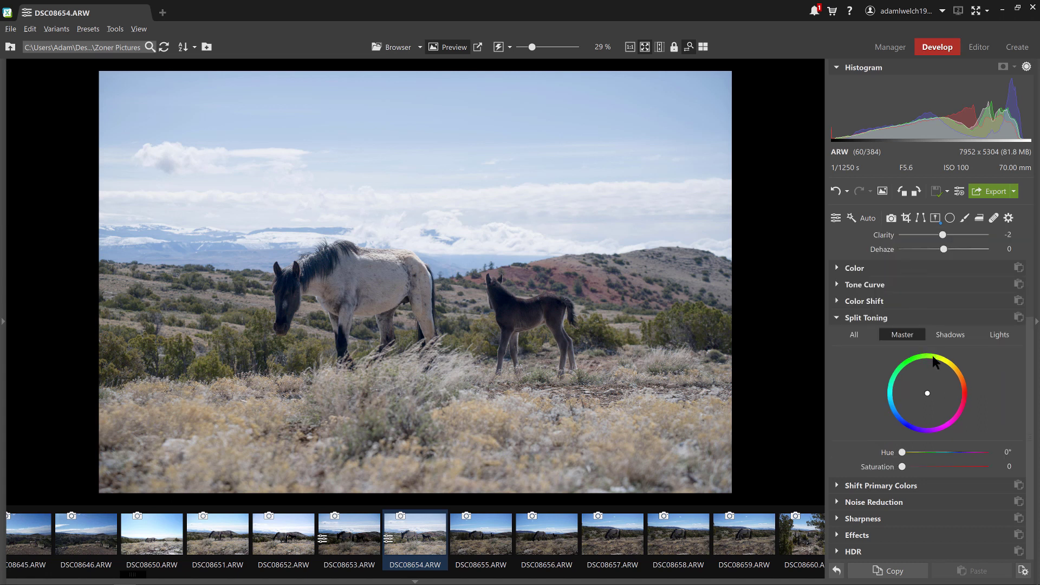
{"action": "left_click", "coordinate": [874, 335]}
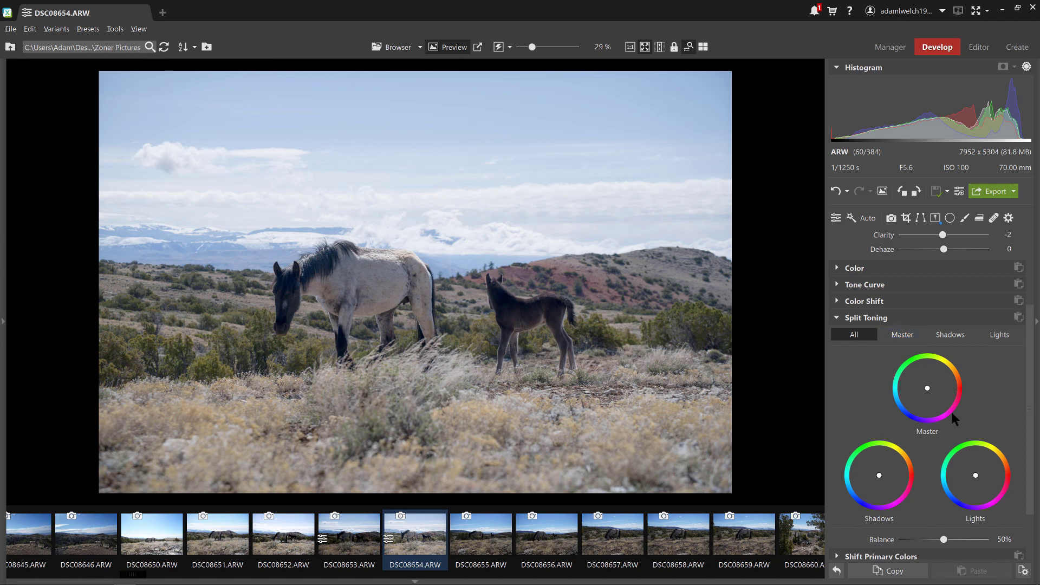
{"action": "mouse_move", "coordinate": [936, 426]}
{"action": "left_mouse_down"}
{"action": "mouse_move", "coordinate": [956, 400]}
{"action": "mouse_move", "coordinate": [920, 405]}
{"action": "mouse_move", "coordinate": [923, 415]}
{"action": "left_mouse_up"}
{"action": "double_click", "coordinate": [922, 415]}
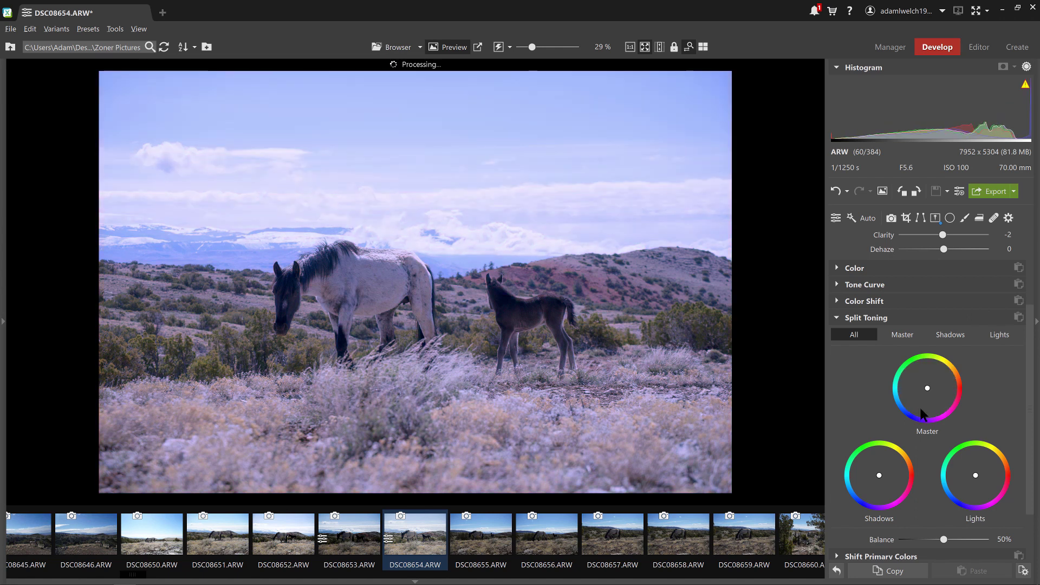
Tint the shadows in Split Toning with hue 254° and saturation 34, and set Dehaze to 6
{"action": "left_click", "coordinate": [951, 336]}
{"action": "left_click", "coordinate": [928, 396]}
{"action": "mouse_move", "coordinate": [924, 405]}
{"action": "left_mouse_down"}
{"action": "mouse_move", "coordinate": [915, 423]}
{"action": "mouse_move", "coordinate": [911, 414]}
{"action": "left_mouse_up"}
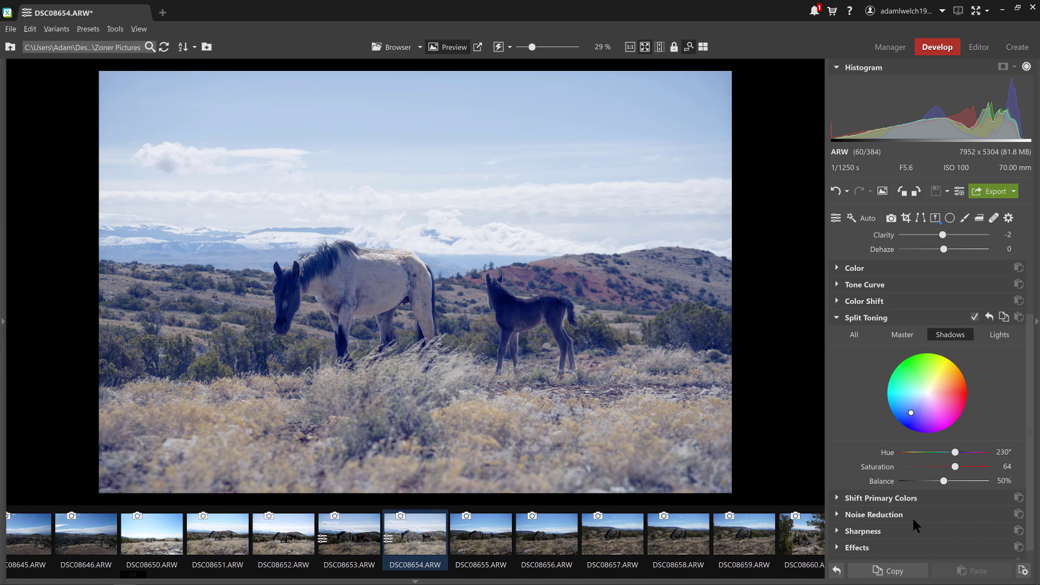
{"action": "mouse_move", "coordinate": [917, 421]}
{"action": "left_mouse_down"}
{"action": "mouse_move", "coordinate": [908, 401]}
{"action": "mouse_move", "coordinate": [915, 413]}
{"action": "left_mouse_up"}
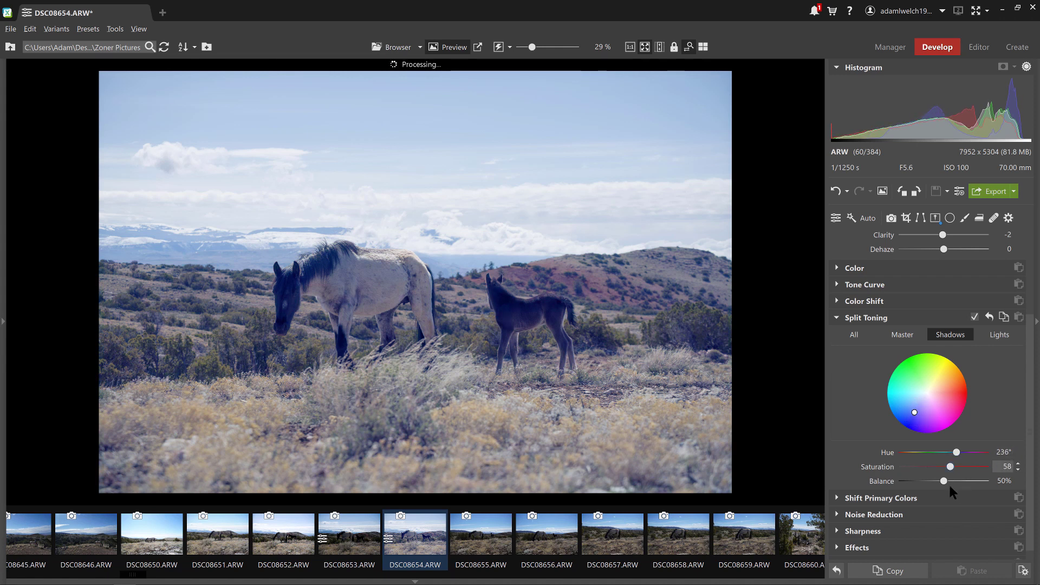
{"action": "scroll", "coordinate": [957, 454], "scroll_direction": "down", "scroll_amount": 5}
{"action": "scroll", "coordinate": [958, 457], "scroll_direction": "up", "scroll_amount": 11}
{"action": "scroll", "coordinate": [957, 460], "scroll_direction": "up", "scroll_amount": 14}
{"action": "left_click_drag", "start_coordinate": [950, 467], "coordinate": [931, 467]}
{"action": "scroll", "coordinate": [935, 452], "scroll_direction": "up", "scroll_amount": 2}
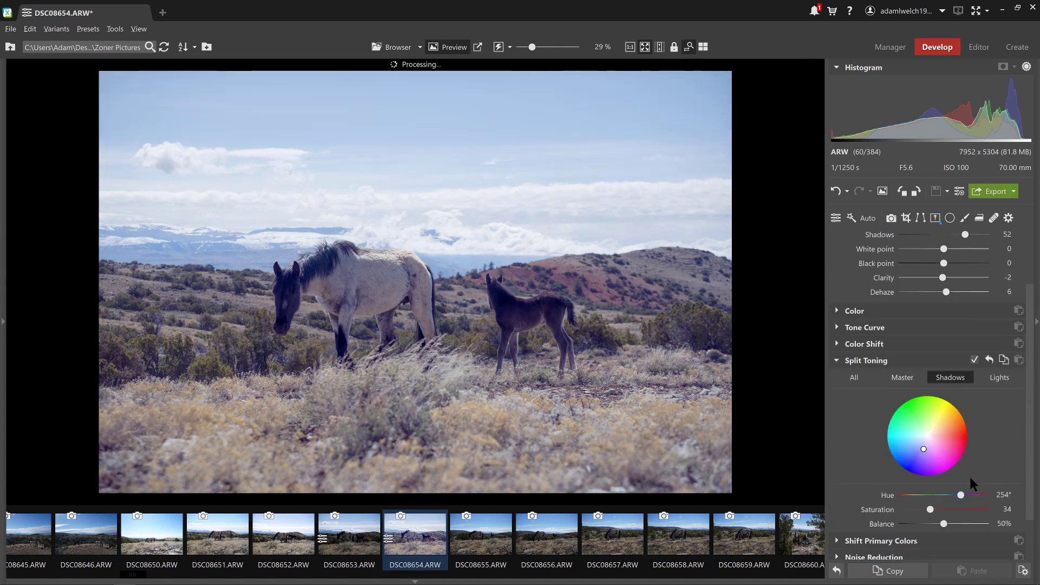
Tint the lights in Split Toning with hue 31° and saturation 32, and set the balance to 54%
{"action": "left_click", "coordinate": [996, 378]}
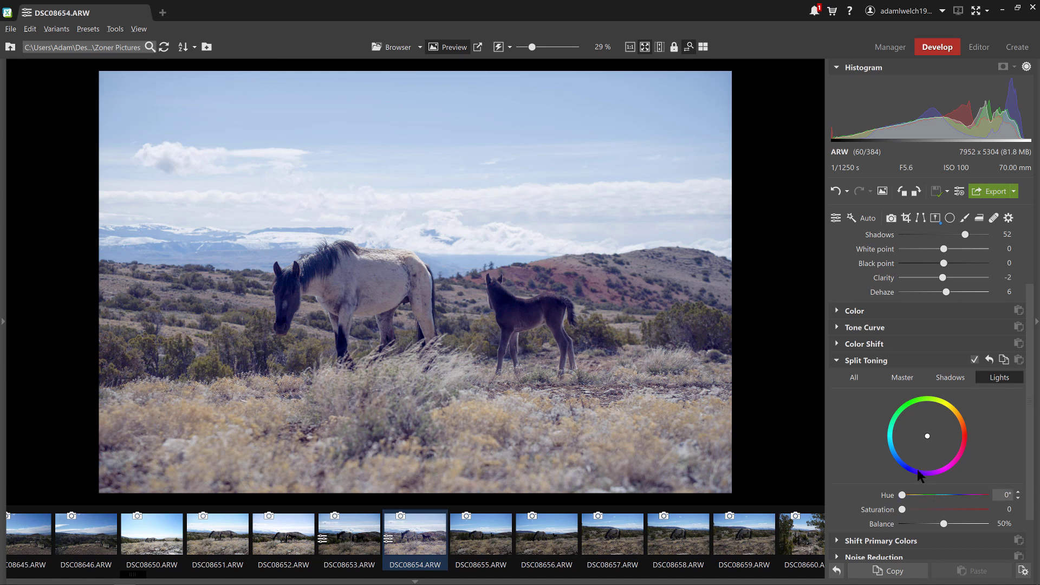
{"action": "left_click_drag", "start_coordinate": [930, 433], "coordinate": [953, 429]}
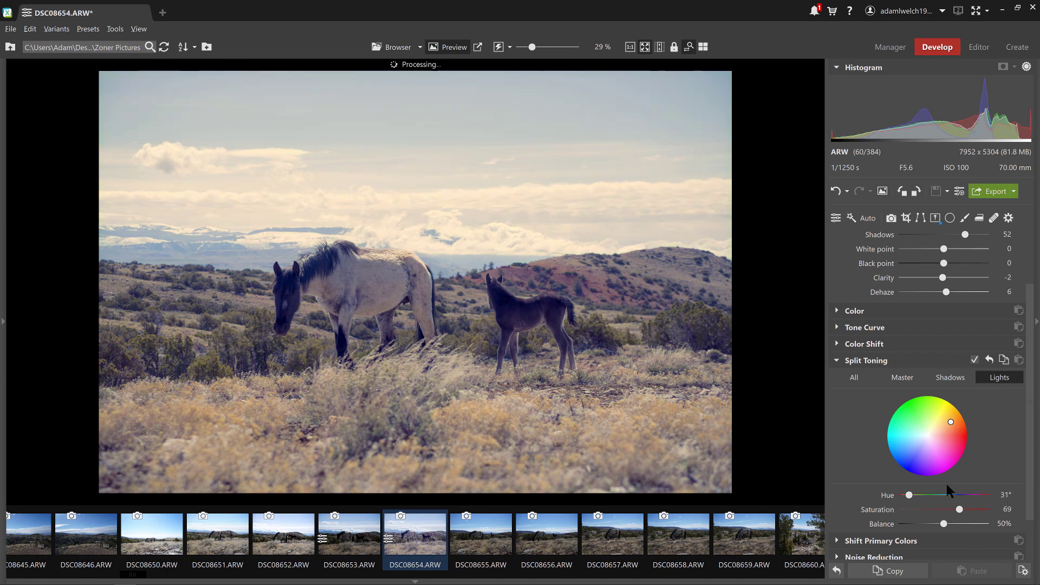
{"action": "left_click", "coordinate": [930, 510]}
{"action": "left_click_drag", "start_coordinate": [930, 510], "coordinate": [927, 527]}
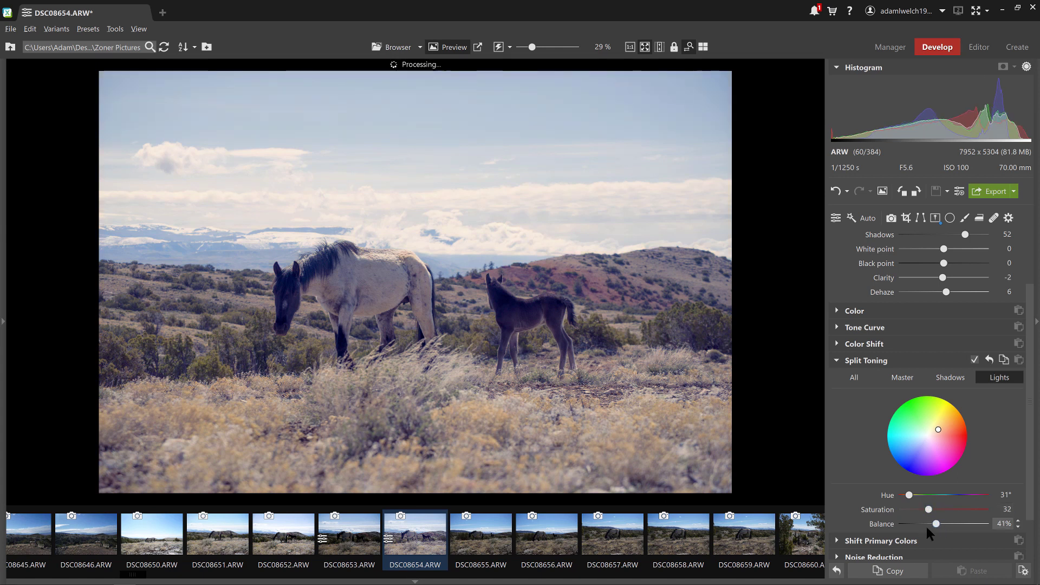
{"action": "mouse_move", "coordinate": [932, 521]}
{"action": "left_mouse_down"}
{"action": "mouse_move", "coordinate": [959, 522]}
{"action": "mouse_move", "coordinate": [928, 523]}
{"action": "mouse_move", "coordinate": [947, 524]}
{"action": "left_mouse_up"}
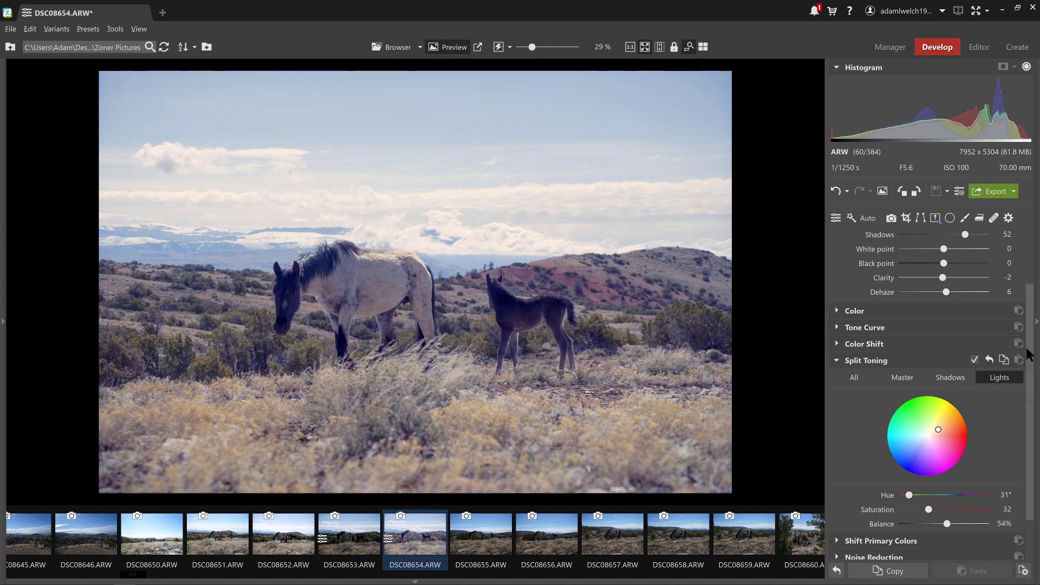
Set the photo's Contrast to 28 and return to the Split Toning settings
{"action": "scroll", "coordinate": [1019, 255], "scroll_direction": "up", "scroll_amount": 2}
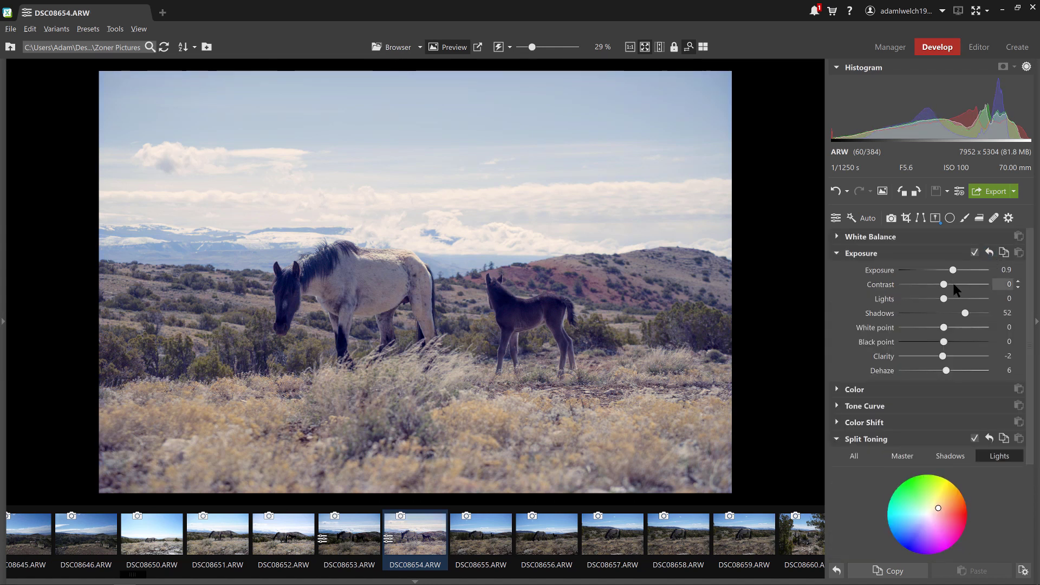
{"action": "left_click_drag", "start_coordinate": [945, 283], "coordinate": [956, 286]}
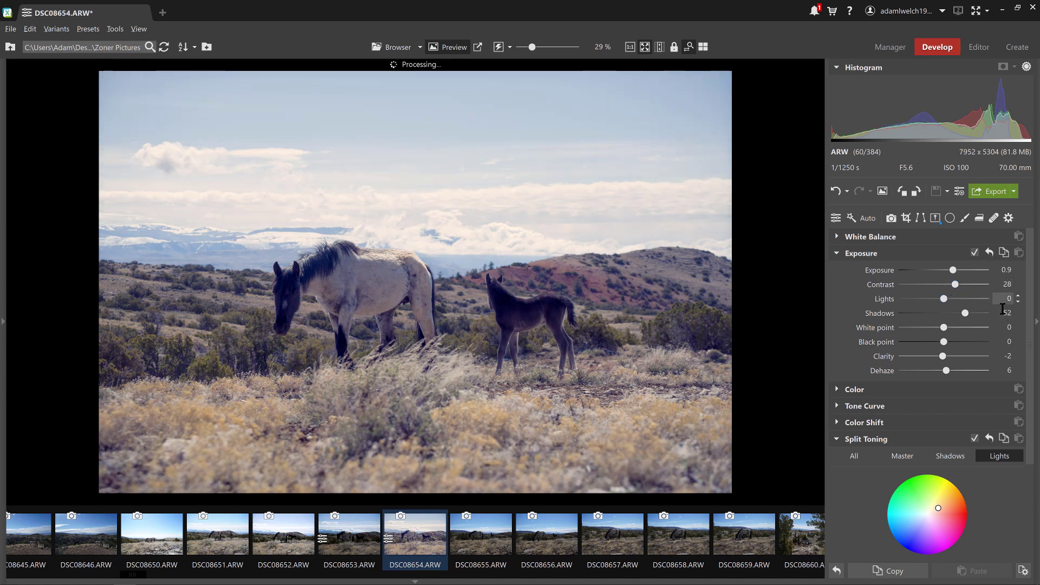
{"action": "scroll", "coordinate": [1013, 374], "scroll_direction": "down", "scroll_amount": 4}
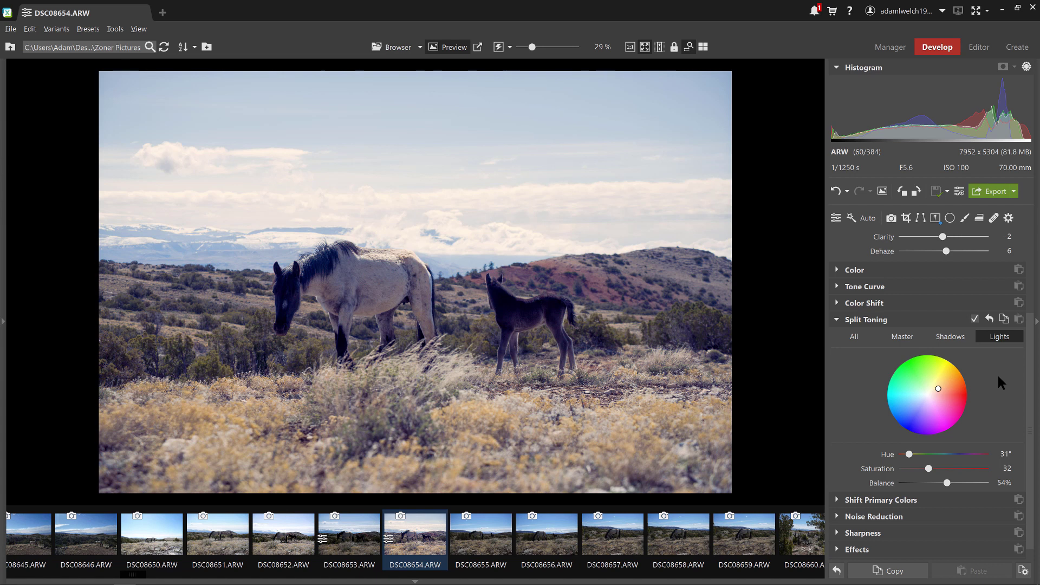
Show the master, shadows and lights wheels of Split Toning together
{"action": "left_click", "coordinate": [856, 338]}
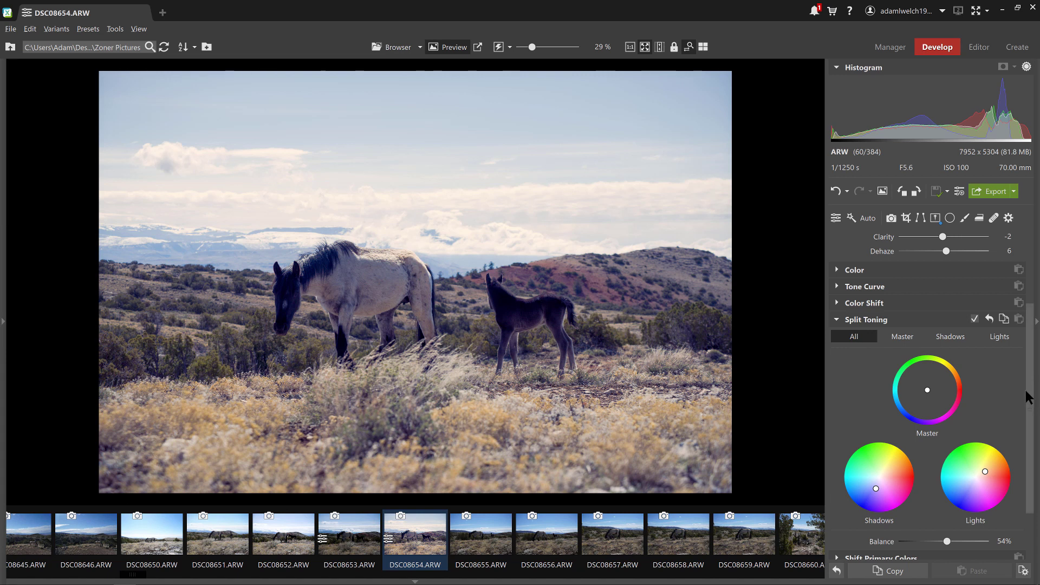
{"action": "scroll", "coordinate": [1018, 434], "scroll_direction": "down", "scroll_amount": 2}
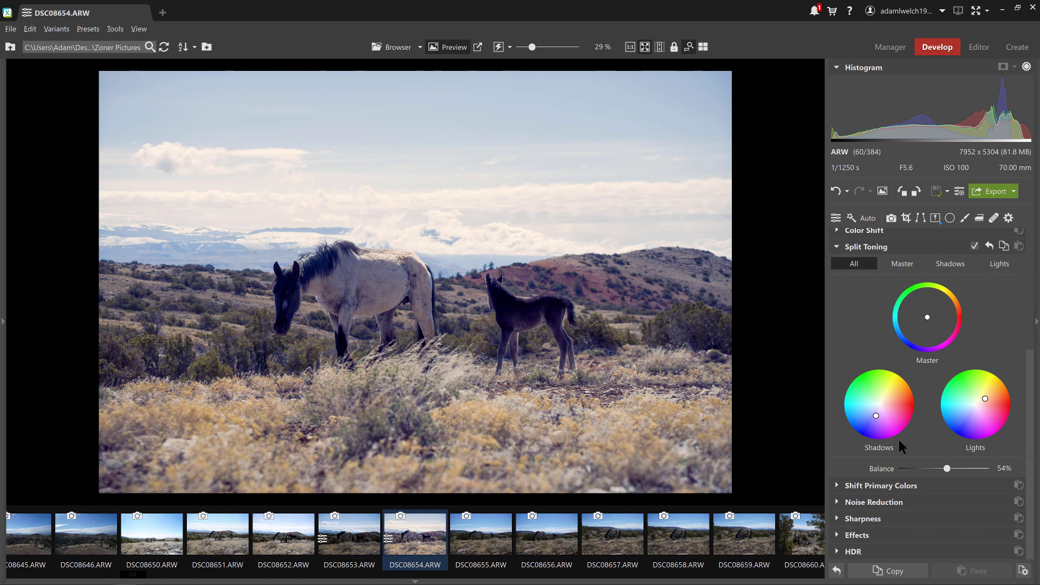
Open the photo DSC08641.ARW for developing
{"action": "scroll", "coordinate": [367, 545], "scroll_direction": "down", "scroll_amount": 3}
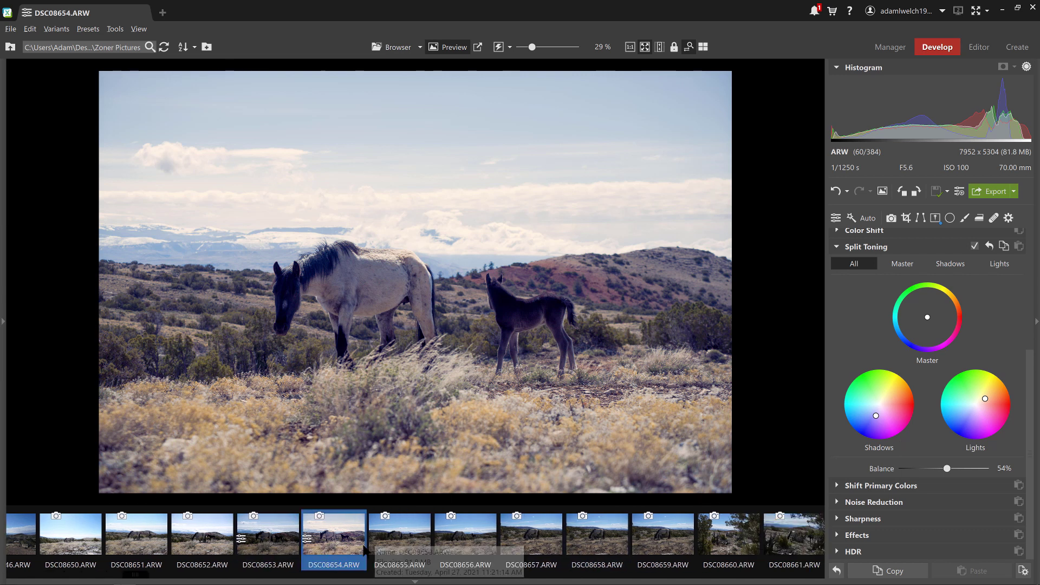
{"action": "scroll", "coordinate": [366, 545], "scroll_direction": "up", "scroll_amount": 5}
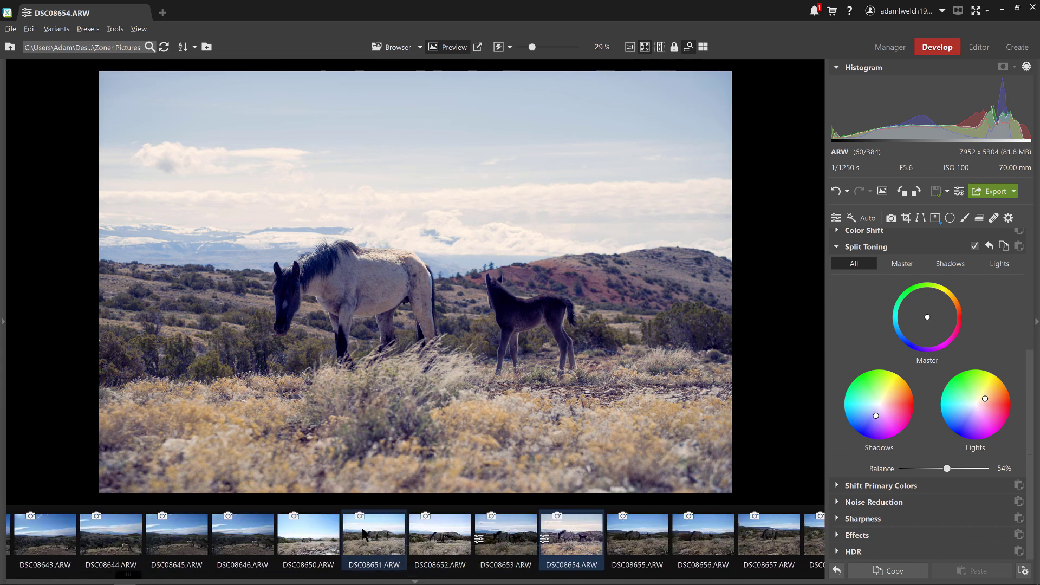
{"action": "scroll", "coordinate": [358, 536], "scroll_direction": "up", "scroll_amount": 3}
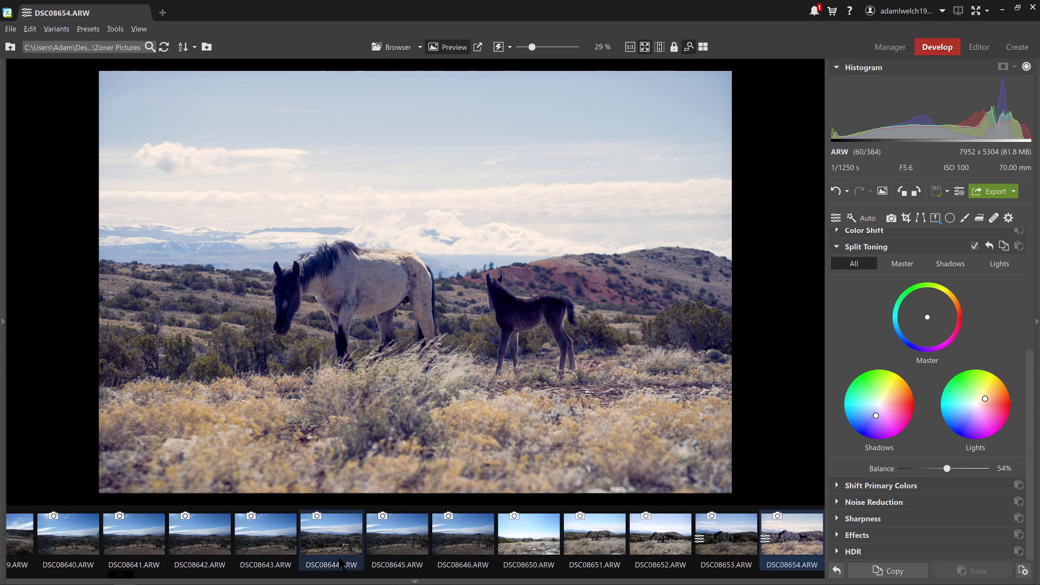
{"action": "left_click", "coordinate": [134, 534]}
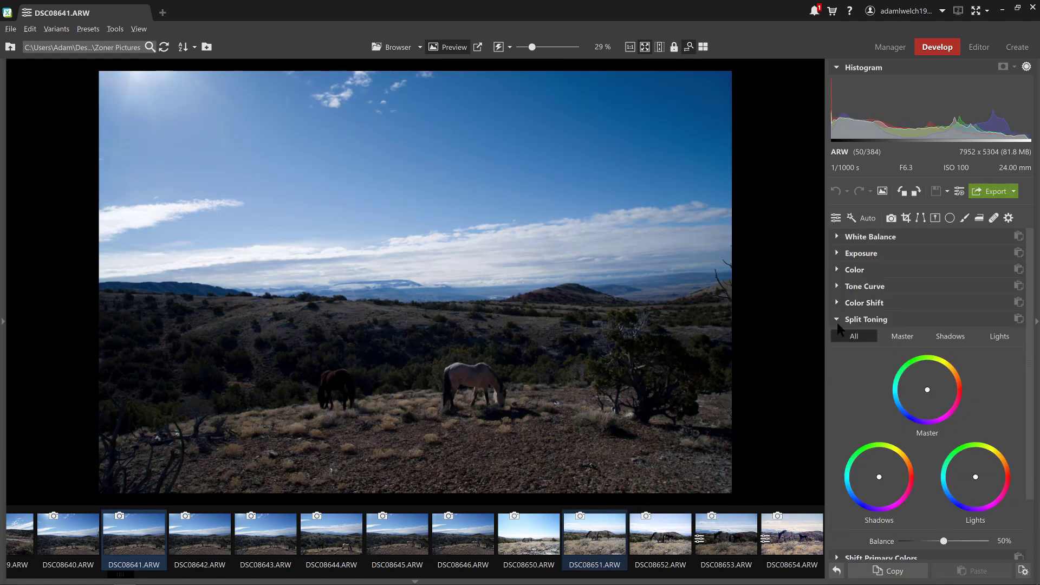
Convert the photo to grayscale, trying Polarization at 82 and returning it to 0
{"action": "left_click", "coordinate": [837, 319]}
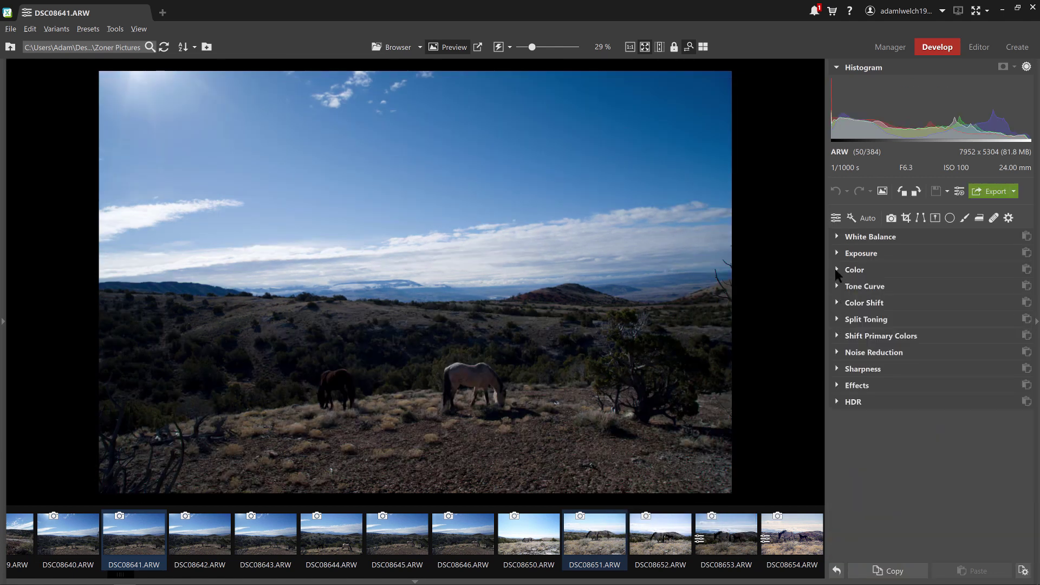
{"action": "left_click", "coordinate": [836, 270]}
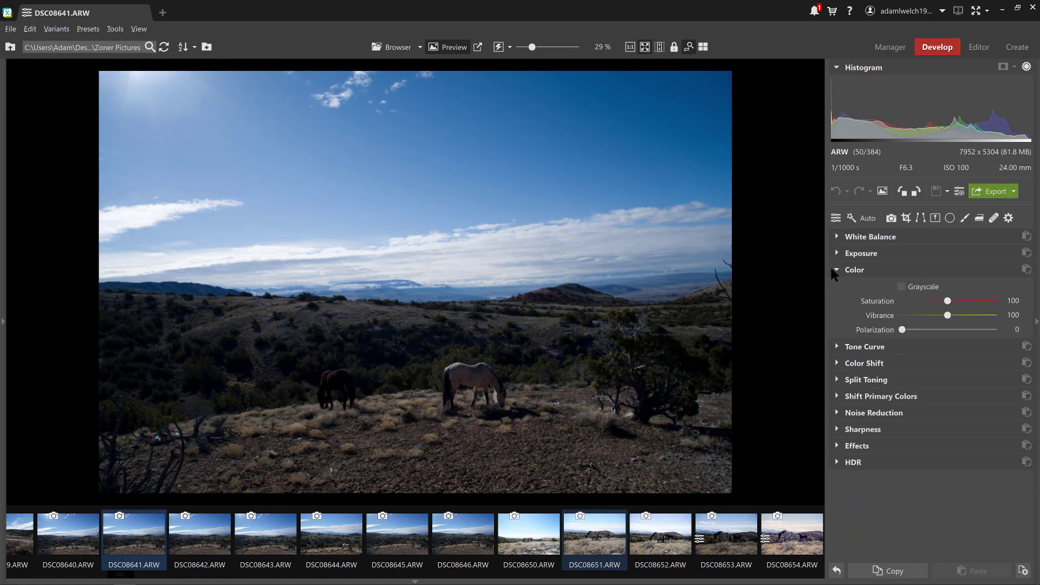
{"action": "left_click", "coordinate": [902, 285]}
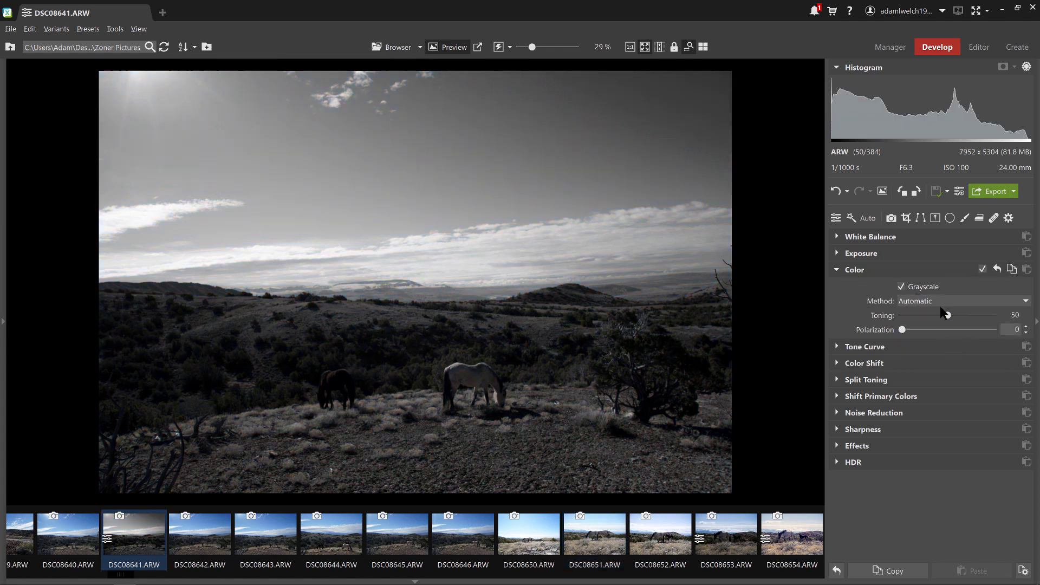
{"action": "left_click_drag", "start_coordinate": [958, 332], "coordinate": [977, 332]}
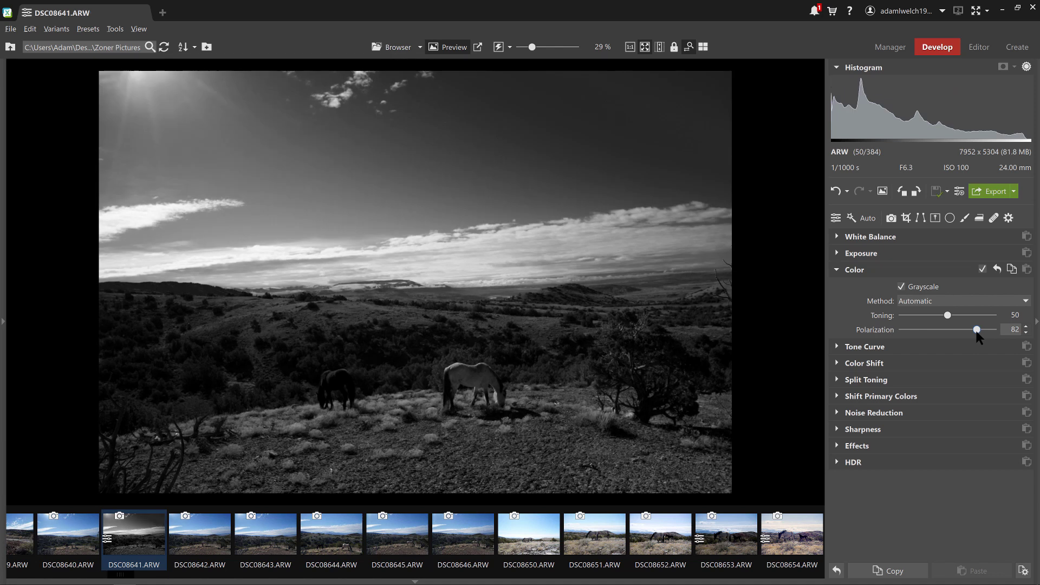
{"action": "left_click_drag", "start_coordinate": [971, 334], "coordinate": [889, 330]}
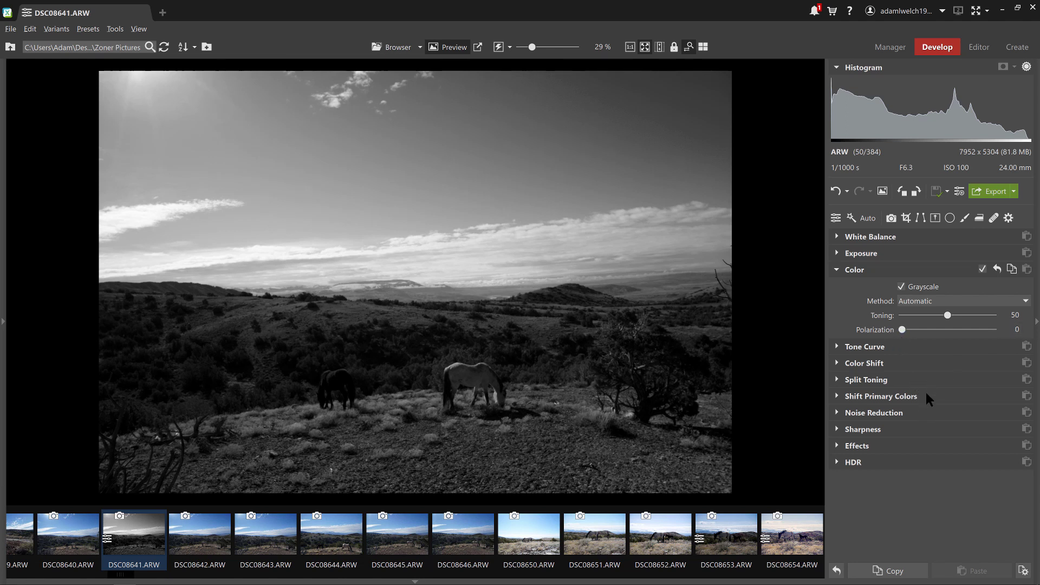
Try a violet shadows tint and a pink lights tint in Split Toning, and reset both wheels
{"action": "left_click", "coordinate": [834, 380]}
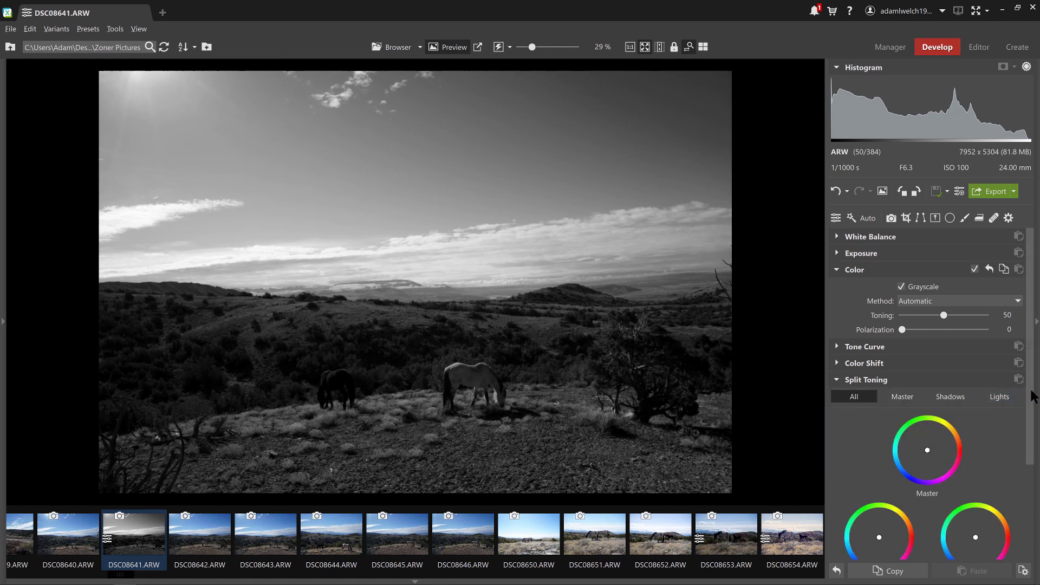
{"action": "scroll", "coordinate": [1032, 428], "scroll_direction": "down", "scroll_amount": 1}
{"action": "scroll", "coordinate": [1032, 428], "scroll_direction": "down", "scroll_amount": 2}
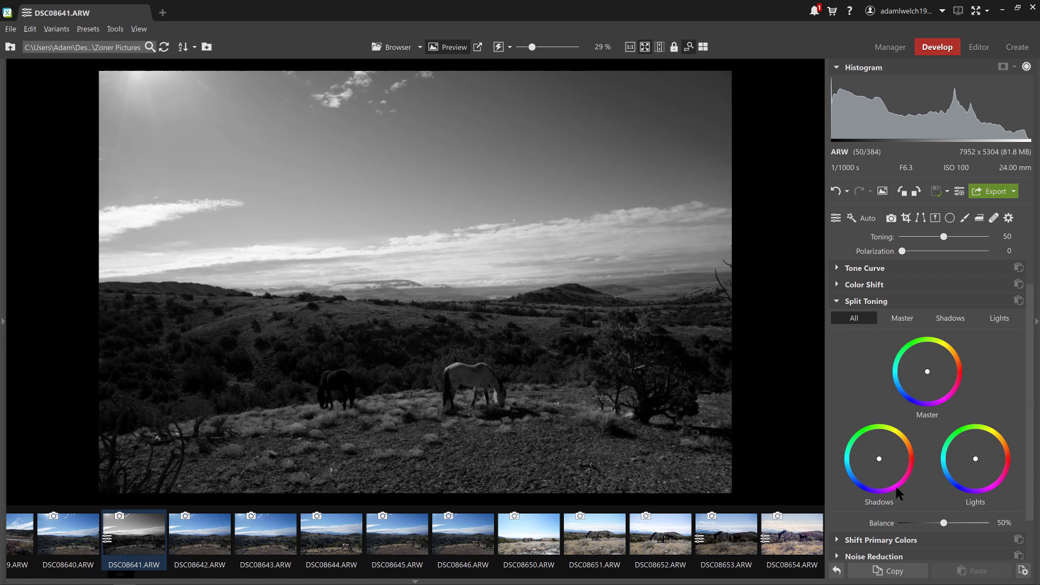
{"action": "mouse_move", "coordinate": [878, 459]}
{"action": "left_mouse_down"}
{"action": "mouse_move", "coordinate": [867, 478]}
{"action": "mouse_move", "coordinate": [880, 477]}
{"action": "left_mouse_up"}
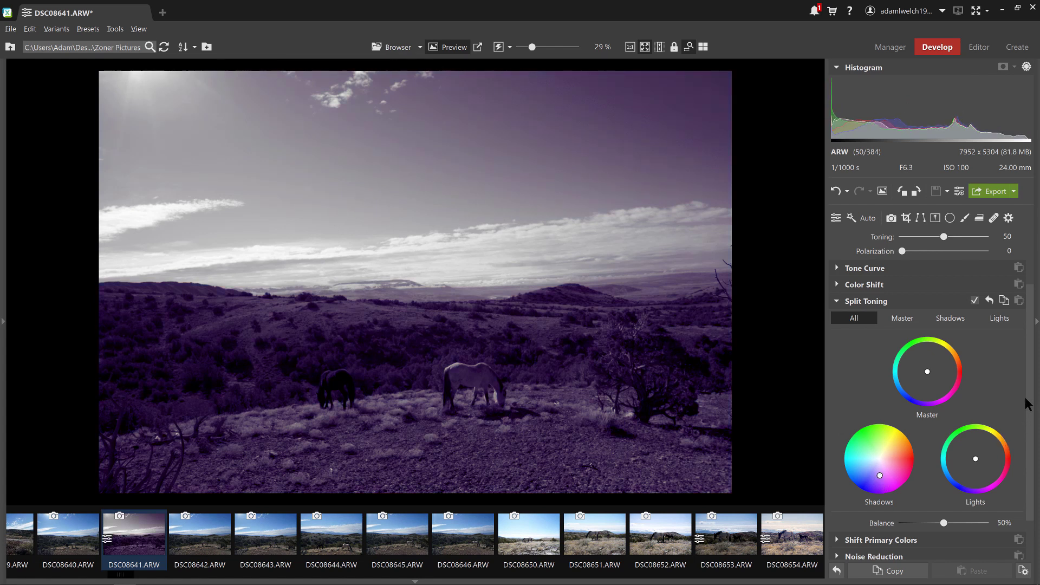
{"action": "scroll", "coordinate": [1011, 437], "scroll_direction": "down", "scroll_amount": 2}
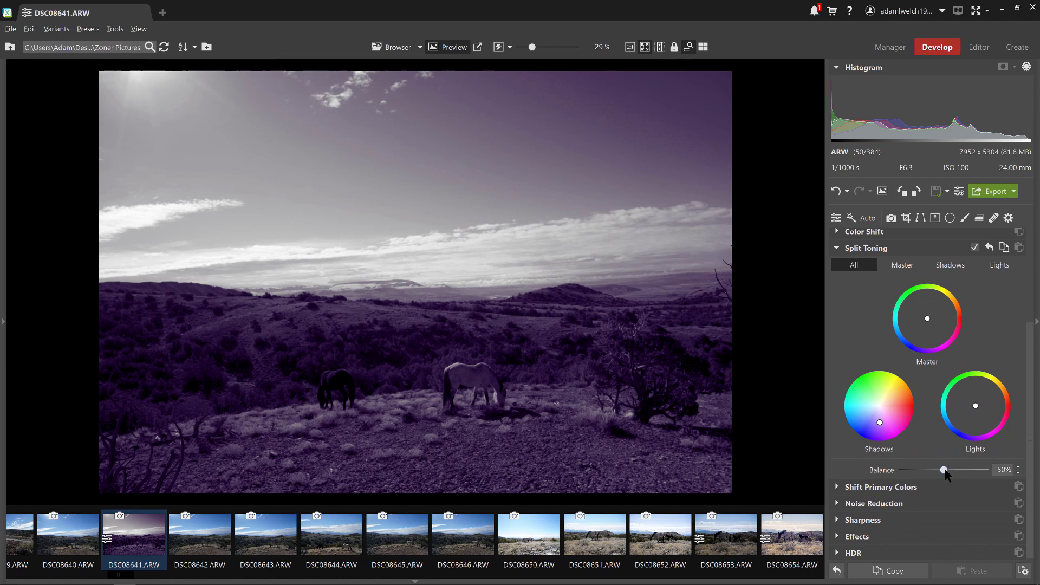
{"action": "left_click_drag", "start_coordinate": [974, 413], "coordinate": [987, 413]}
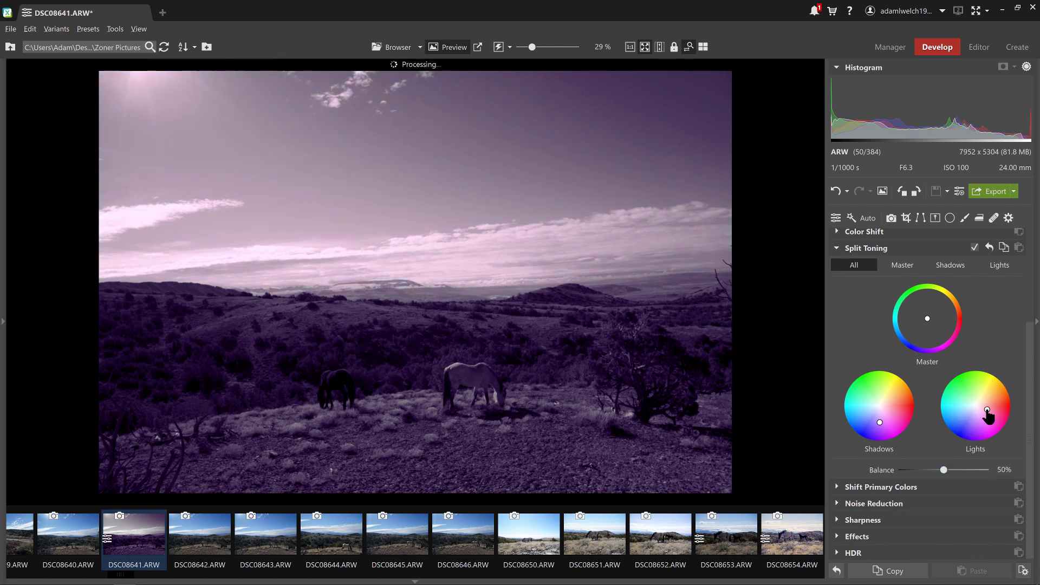
{"action": "double_click", "coordinate": [987, 413]}
{"action": "double_click", "coordinate": [882, 424]}
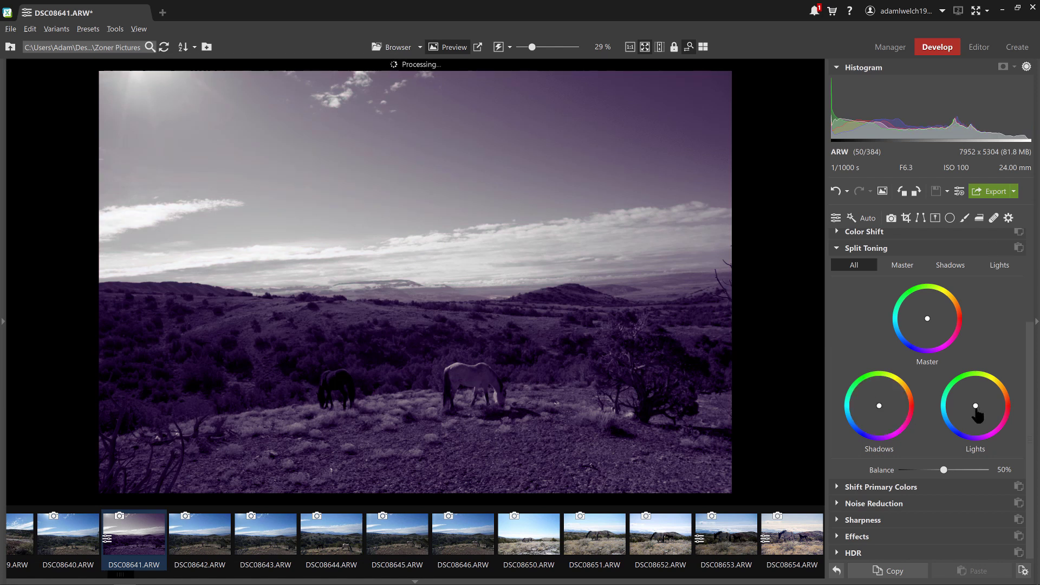
Tint the lights blue-violet and the shadows orange in Split Toning, and set the balance to 63%
{"action": "left_click", "coordinate": [975, 410]}
{"action": "left_click_drag", "start_coordinate": [972, 410], "coordinate": [965, 418]}
{"action": "left_click_drag", "start_coordinate": [967, 423], "coordinate": [970, 417]}
{"action": "left_click_drag", "start_coordinate": [883, 406], "coordinate": [891, 403]}
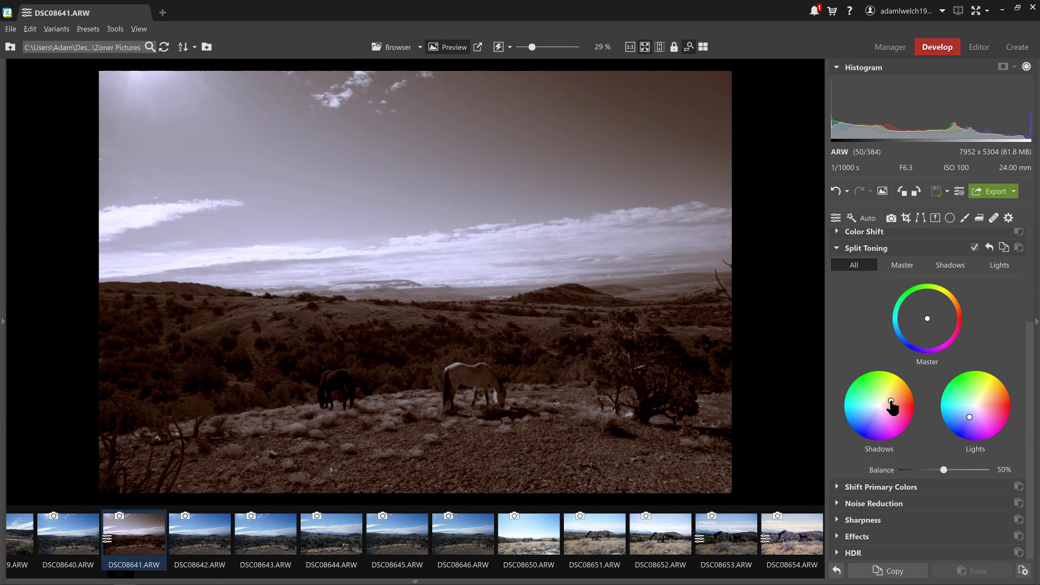
{"action": "mouse_move", "coordinate": [944, 470]}
{"action": "left_mouse_down"}
{"action": "mouse_move", "coordinate": [931, 471]}
{"action": "mouse_move", "coordinate": [956, 471]}
{"action": "left_mouse_up"}
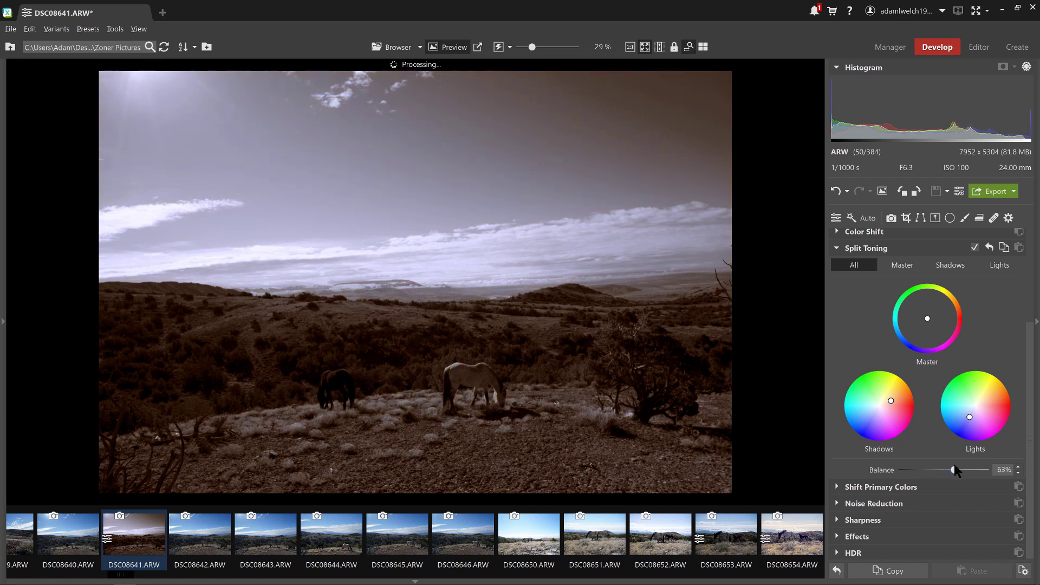
Draw a vertical gradient filter from the top edge of the photo and set its Exposure to 0.8
{"action": "left_click", "coordinate": [935, 218]}
{"action": "left_click_drag", "start_coordinate": [445, 75], "coordinate": [440, 381]}
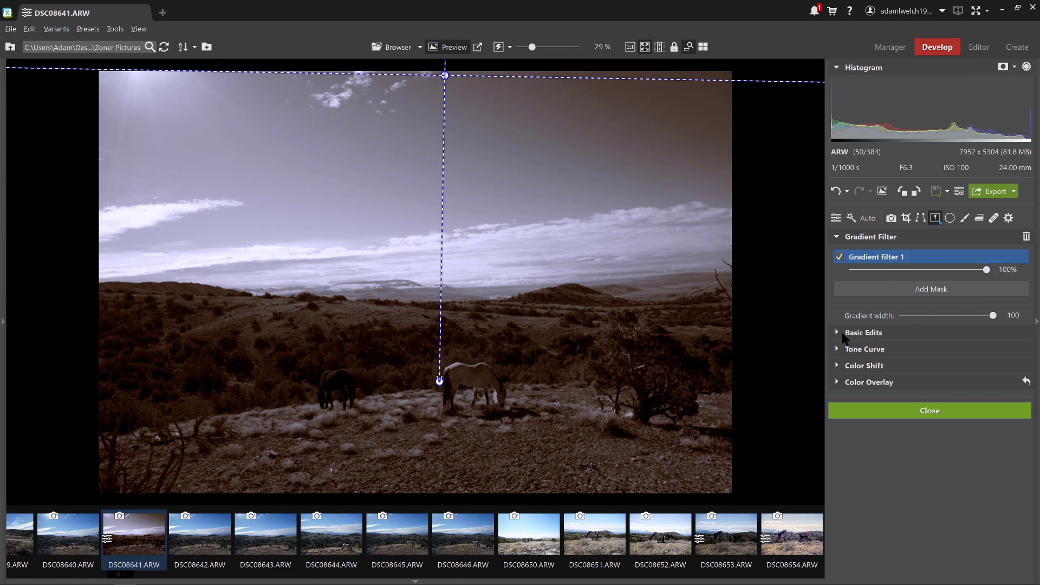
{"action": "left_click", "coordinate": [864, 332]}
{"action": "left_click", "coordinate": [979, 351]}
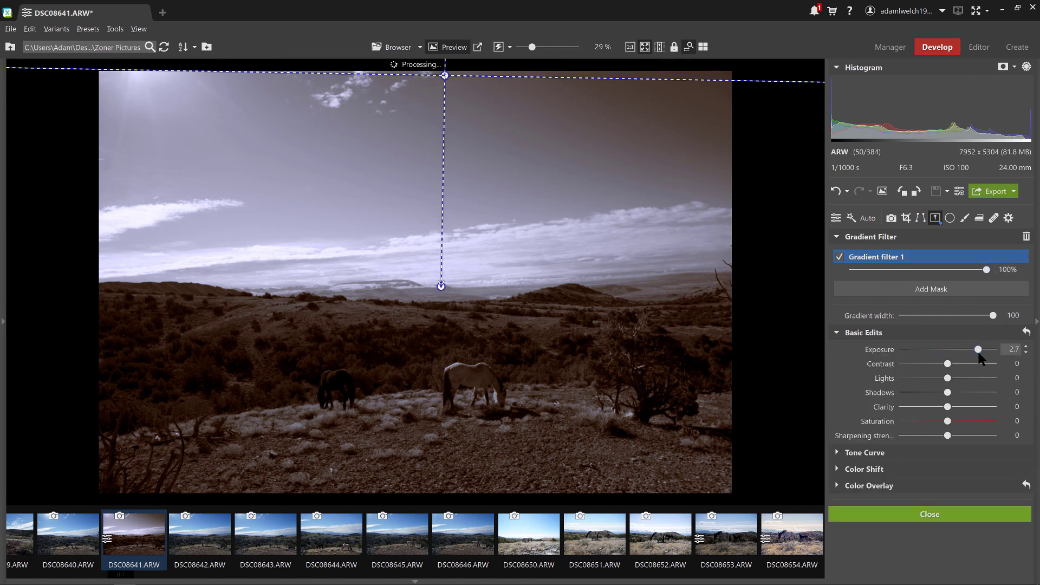
{"action": "left_click_drag", "start_coordinate": [979, 350], "coordinate": [956, 352]}
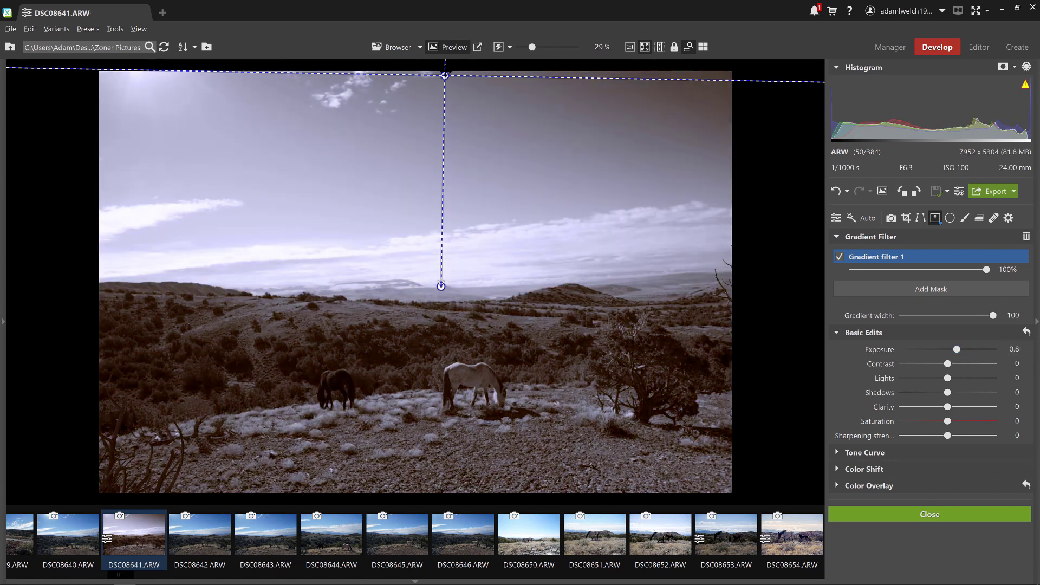
Move the gradient filter down to the horizon, set its Shadows to 79, and close the filter
{"action": "left_click_drag", "start_coordinate": [444, 73], "coordinate": [419, 307]}
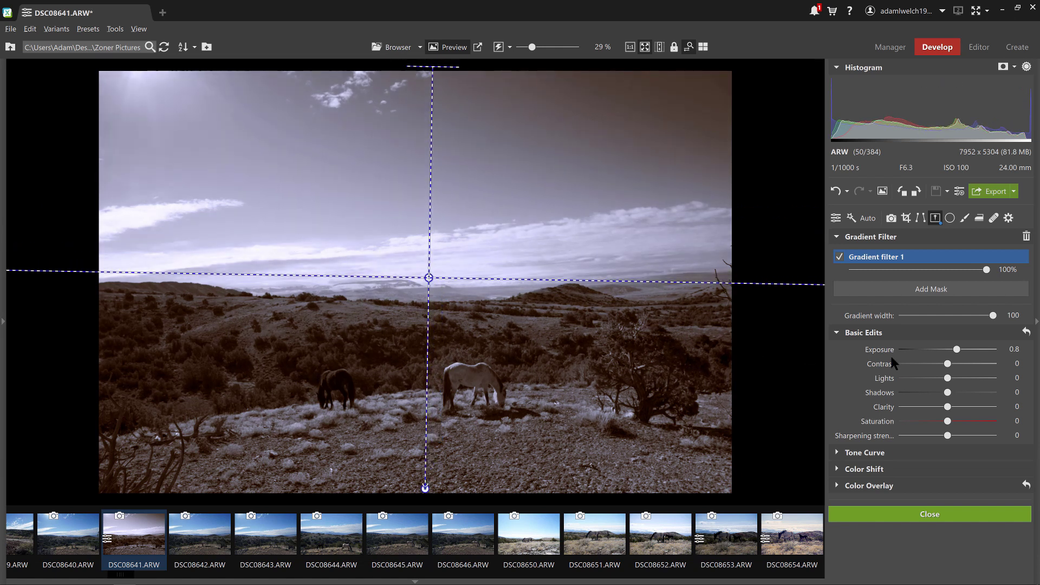
{"action": "left_click", "coordinate": [964, 393]}
{"action": "left_click_drag", "start_coordinate": [965, 399], "coordinate": [983, 396]}
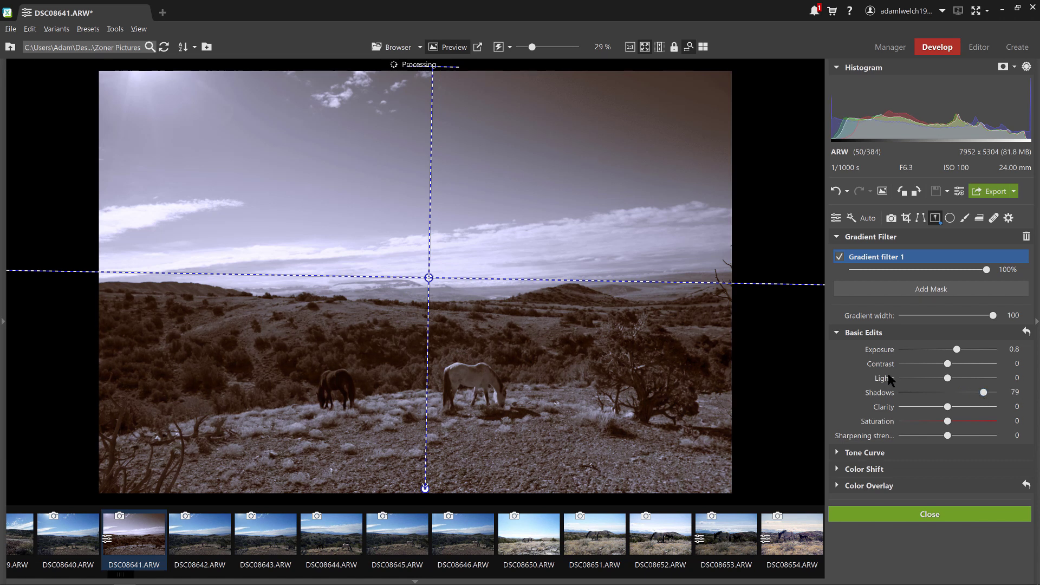
{"action": "key", "text": "Return"}
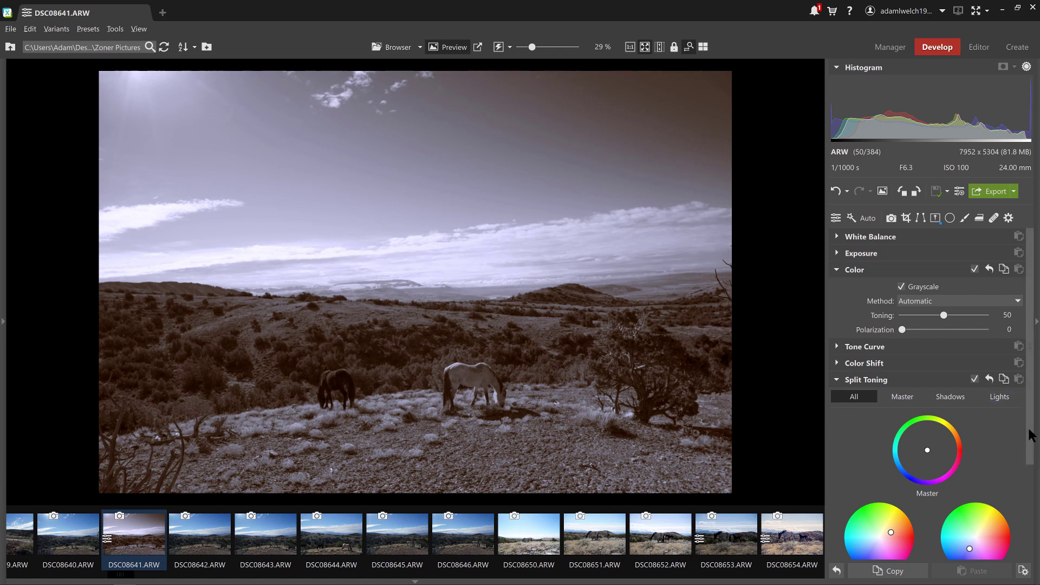
Create a new video project
{"action": "left_click_drag", "start_coordinate": [1031, 435], "coordinate": [1032, 484]}
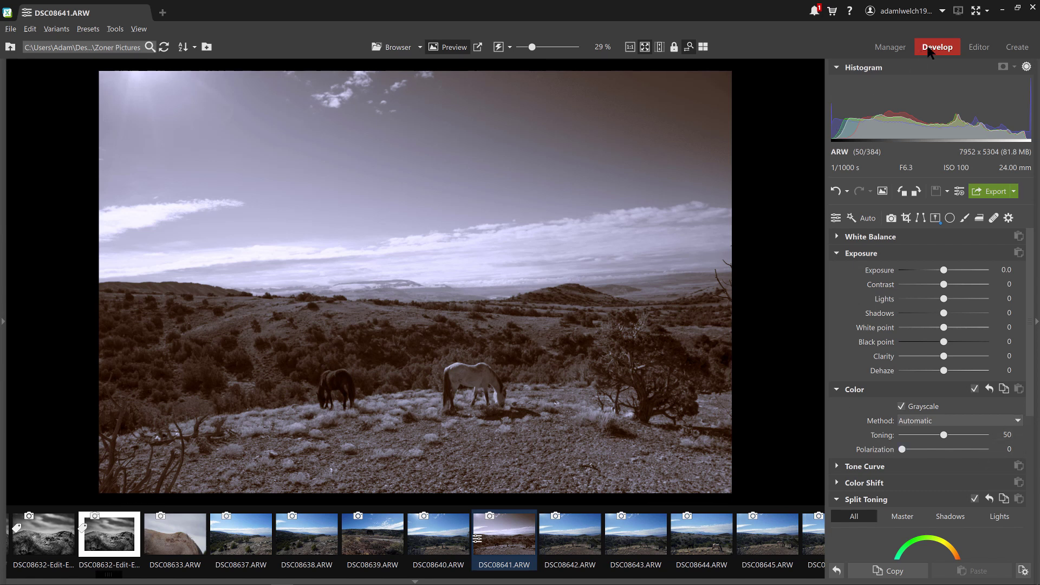
{"action": "left_click", "coordinate": [1016, 47]}
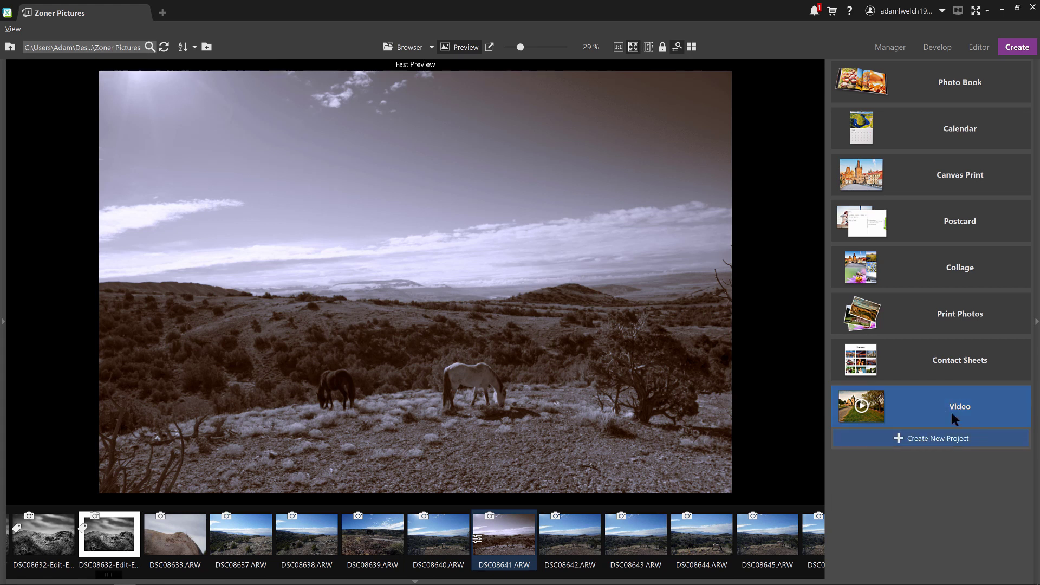
{"action": "left_click", "coordinate": [972, 441]}
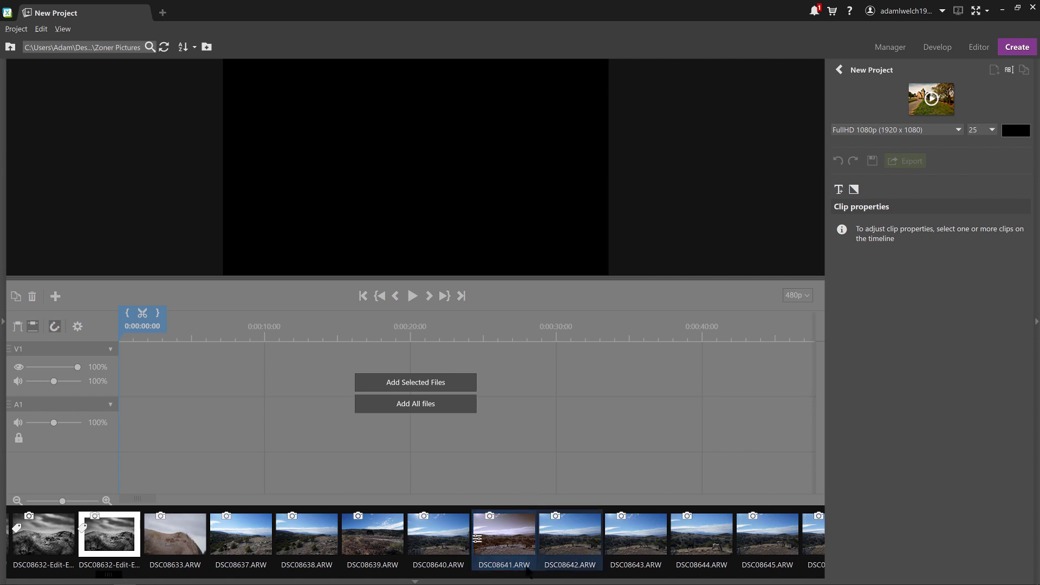
Add the clips 20210426_162202.mp4 and 20210427_110235.mp4 to the V1 track of the timeline
{"action": "left_click", "coordinate": [174, 576]}
{"action": "left_click_drag", "start_coordinate": [173, 576], "coordinate": [12, 578]}
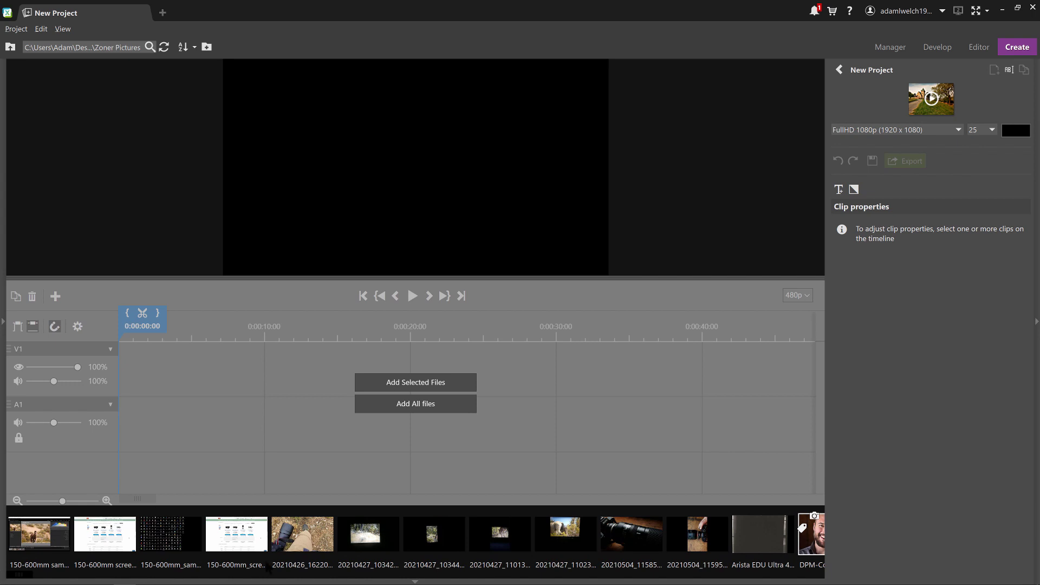
{"action": "left_click", "coordinate": [288, 545]}
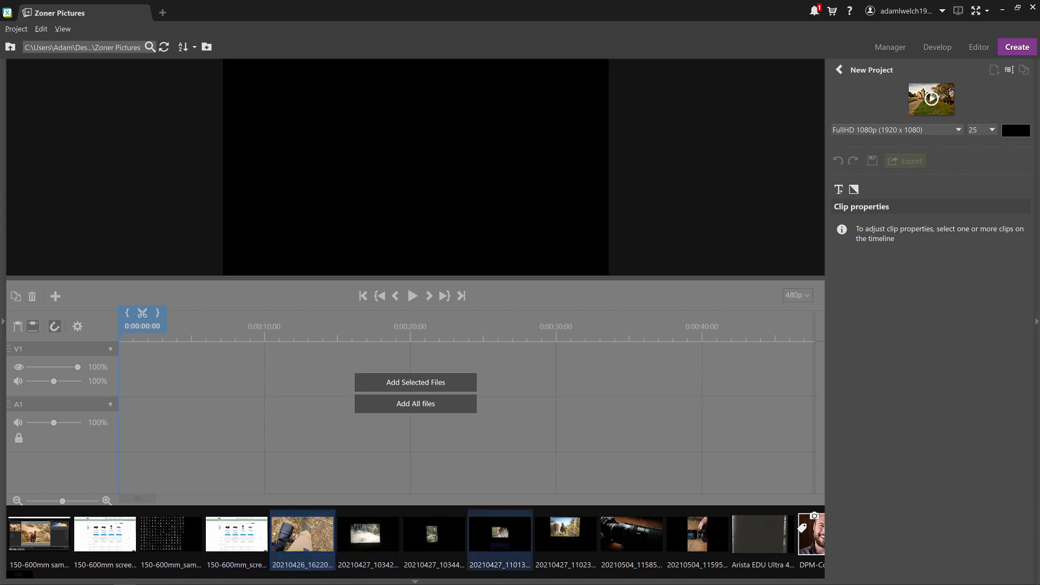
{"action": "left_click", "coordinate": [573, 542], "text": "ctrl"}
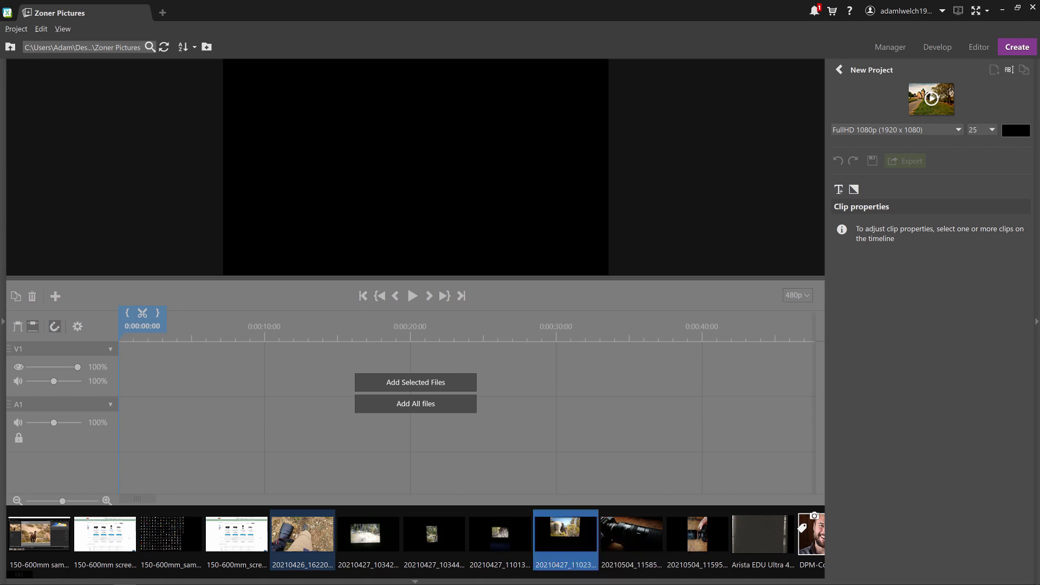
{"action": "left_click_drag", "start_coordinate": [303, 536], "coordinate": [138, 385]}
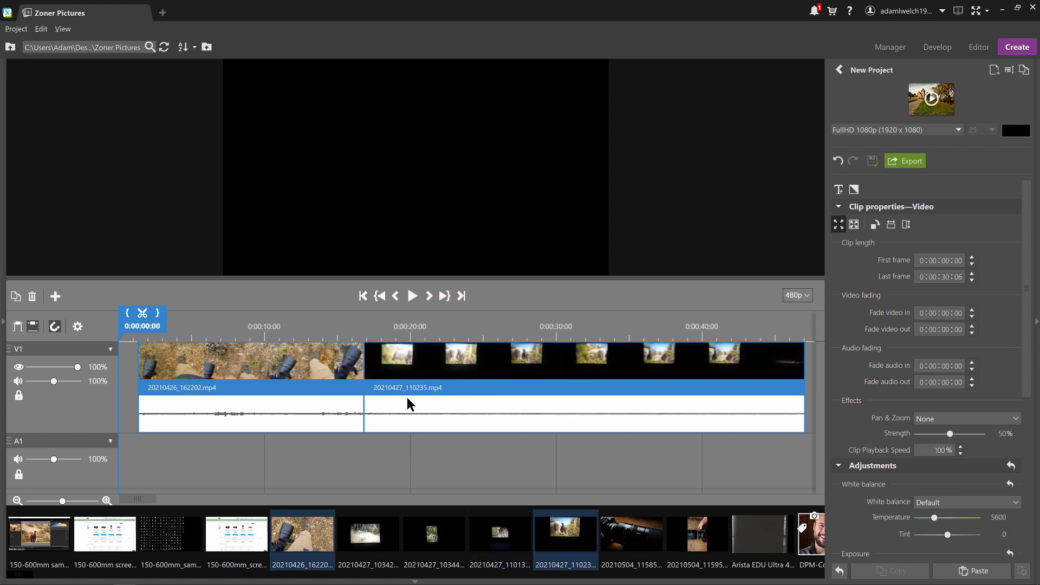
Trim the end of 20210426_162202.mp4 slightly and move 20210427_110235.mp4 onto a new video track above it
{"action": "left_click", "coordinate": [441, 441]}
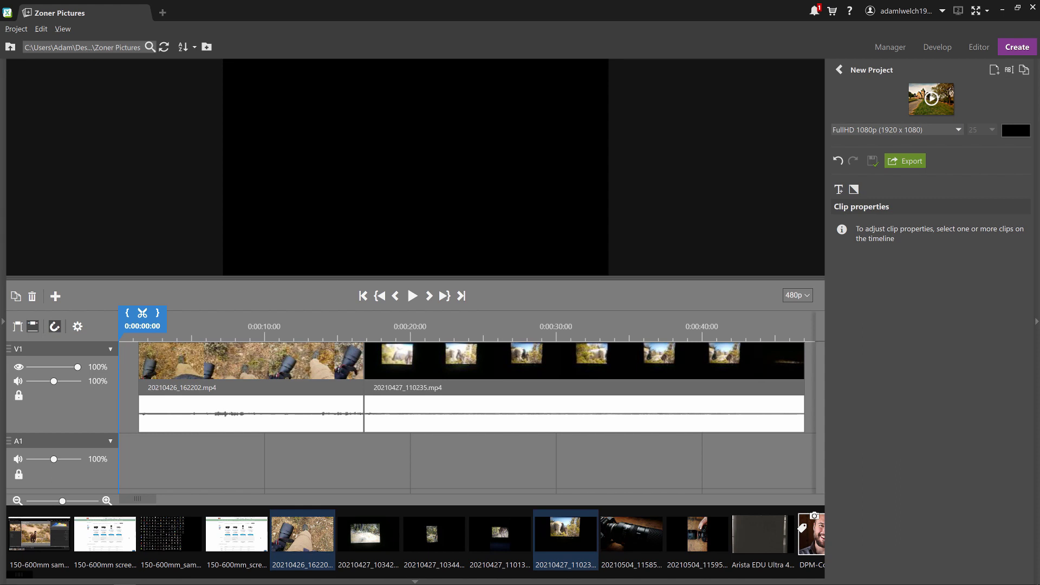
{"action": "left_click", "coordinate": [415, 377]}
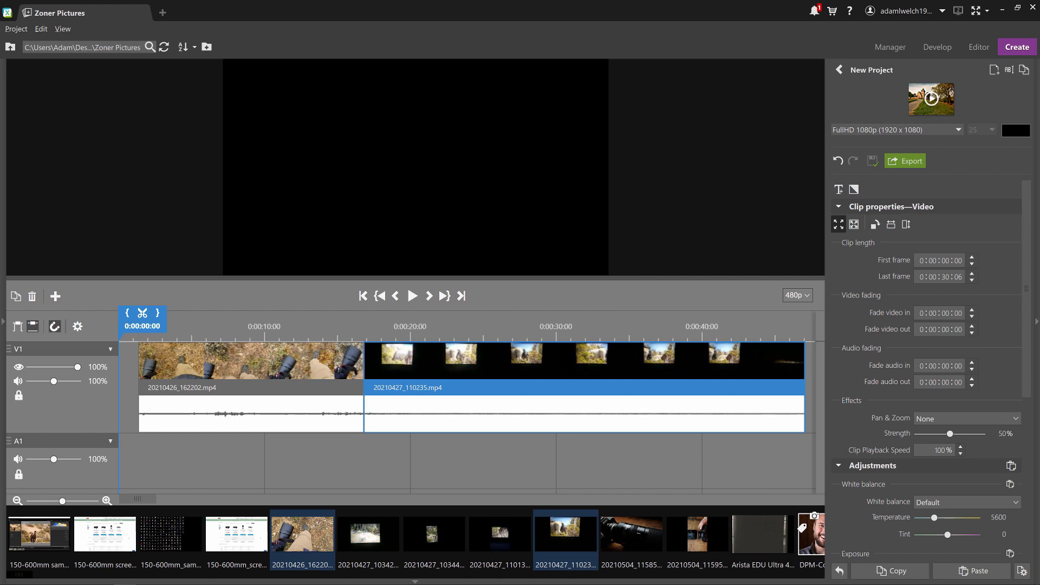
{"action": "left_click_drag", "start_coordinate": [363, 388], "coordinate": [416, 350]}
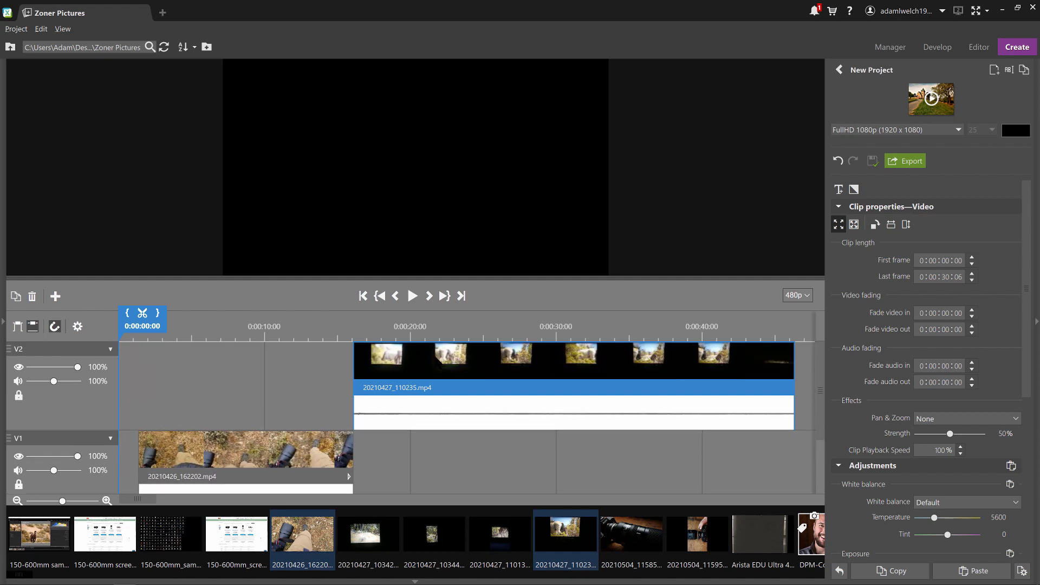
Move 20210426_162202.mp4 to the start of V1 and shift 20210427_110235.mp4 on V2 earlier, so it slightly overlaps the end of the V1 clip
{"action": "left_click_drag", "start_coordinate": [440, 363], "coordinate": [366, 388]}
{"action": "left_click_drag", "start_coordinate": [264, 464], "coordinate": [245, 463]}
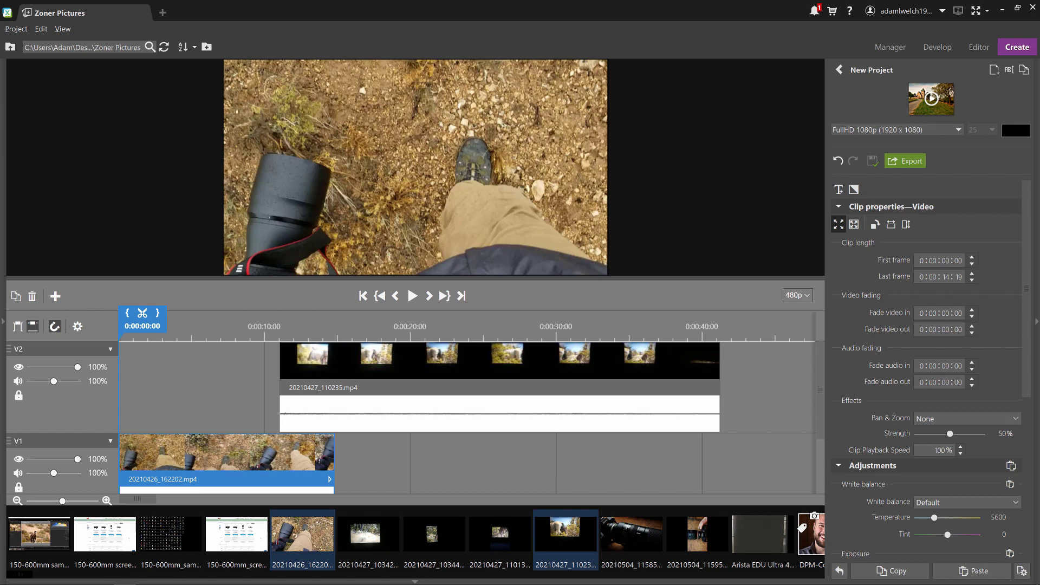
{"action": "left_click_drag", "start_coordinate": [409, 397], "coordinate": [430, 397]}
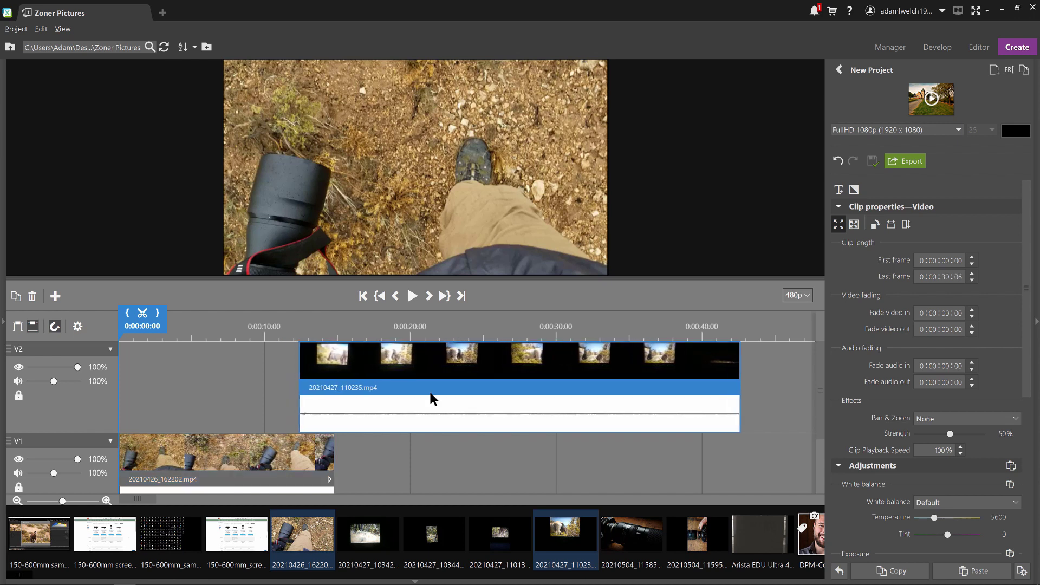
Toggle timeline snapping and look through the transitions available for the project
{"action": "left_click", "coordinate": [55, 327]}
{"action": "left_click", "coordinate": [55, 328]}
{"action": "left_click", "coordinate": [55, 330]}
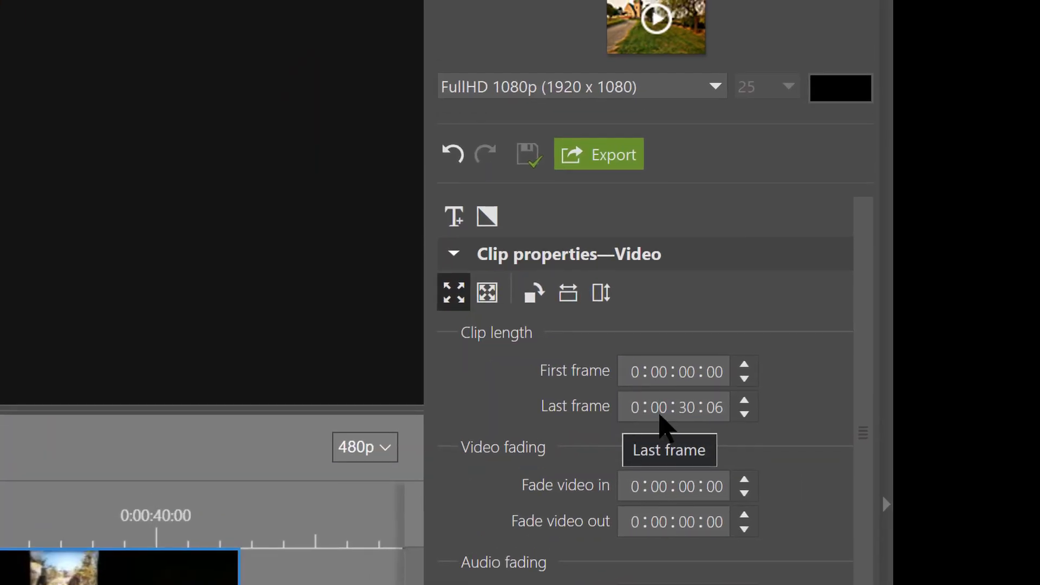
{"action": "left_click", "coordinate": [489, 218]}
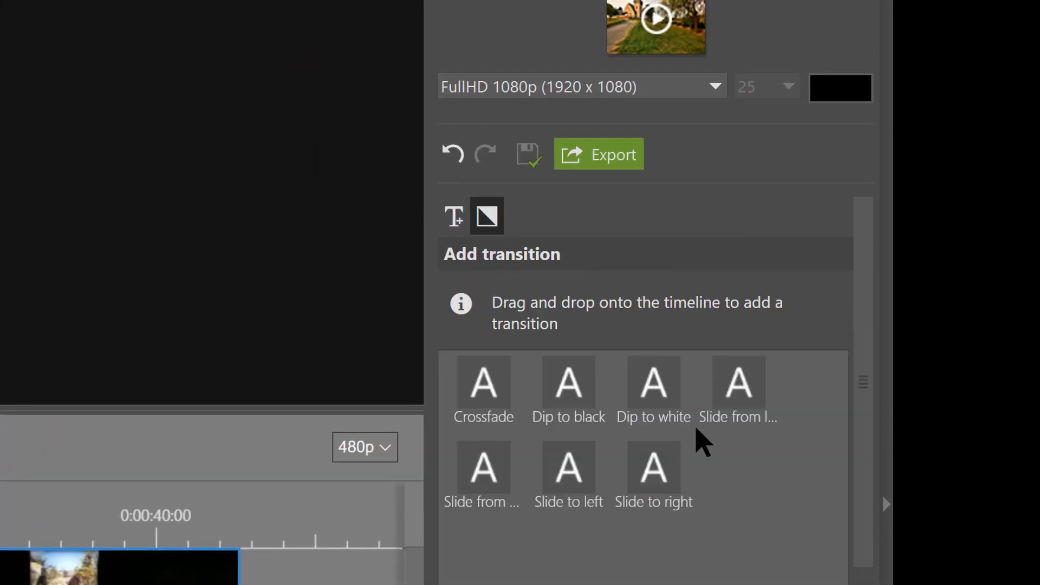
{"action": "left_click", "coordinate": [493, 218]}
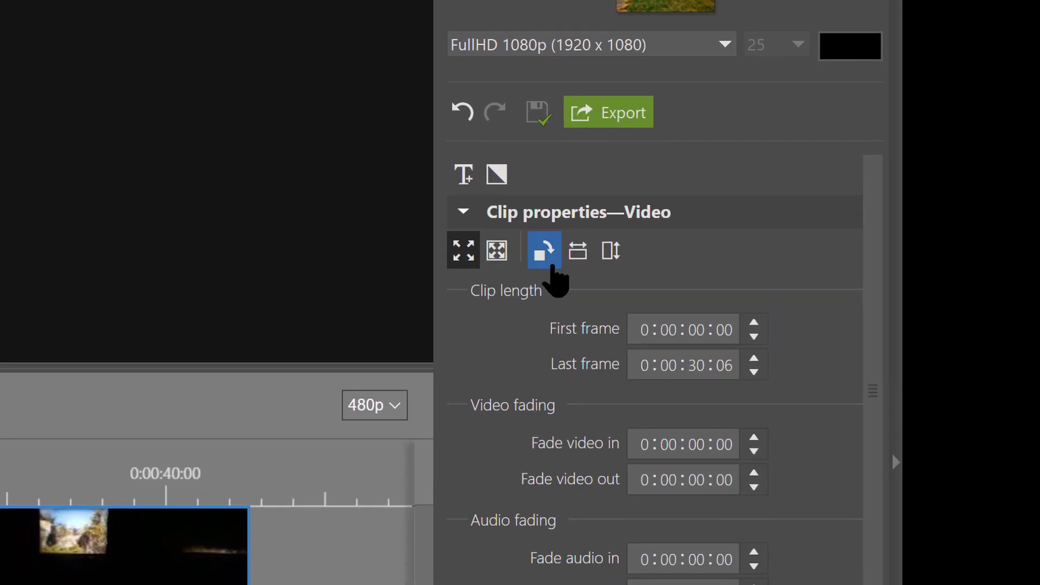
Add a Rolling credits text clip to the V2 track after 20210427_110235.mp4
{"action": "left_click", "coordinate": [464, 175]}
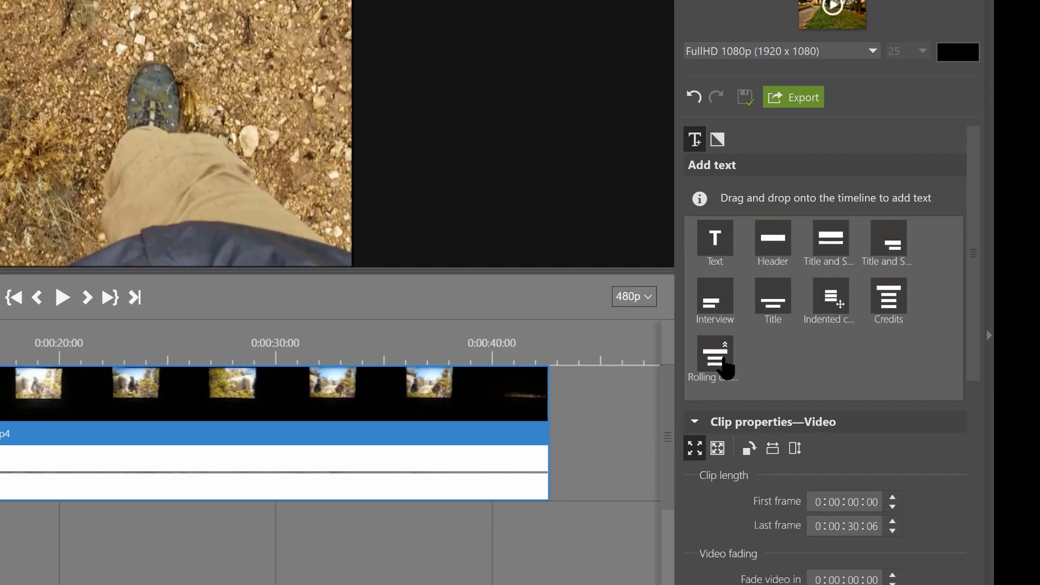
{"action": "left_click_drag", "start_coordinate": [726, 368], "coordinate": [556, 493]}
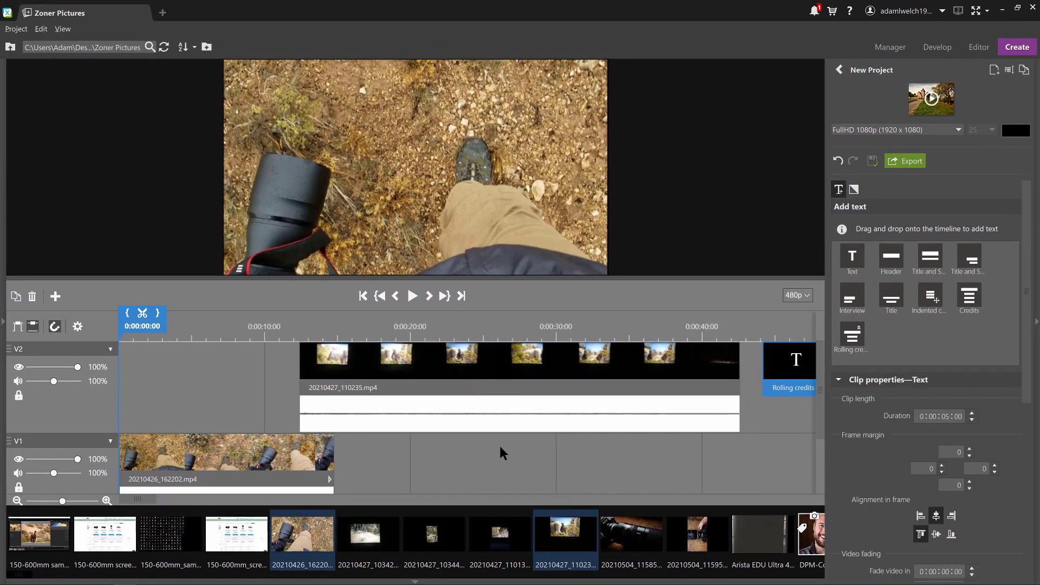
{"action": "left_click", "coordinate": [121, 406]}
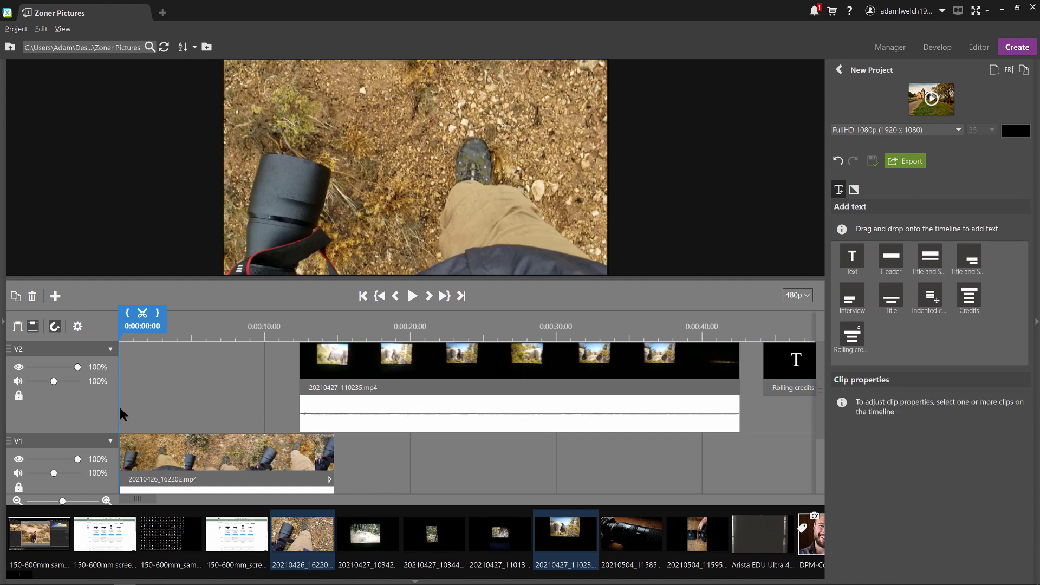
Place the playhead at 0:00:45:08, align the start of the Rolling credits clip with it, and preview the clip
{"action": "left_click_drag", "start_coordinate": [118, 406], "coordinate": [779, 381]}
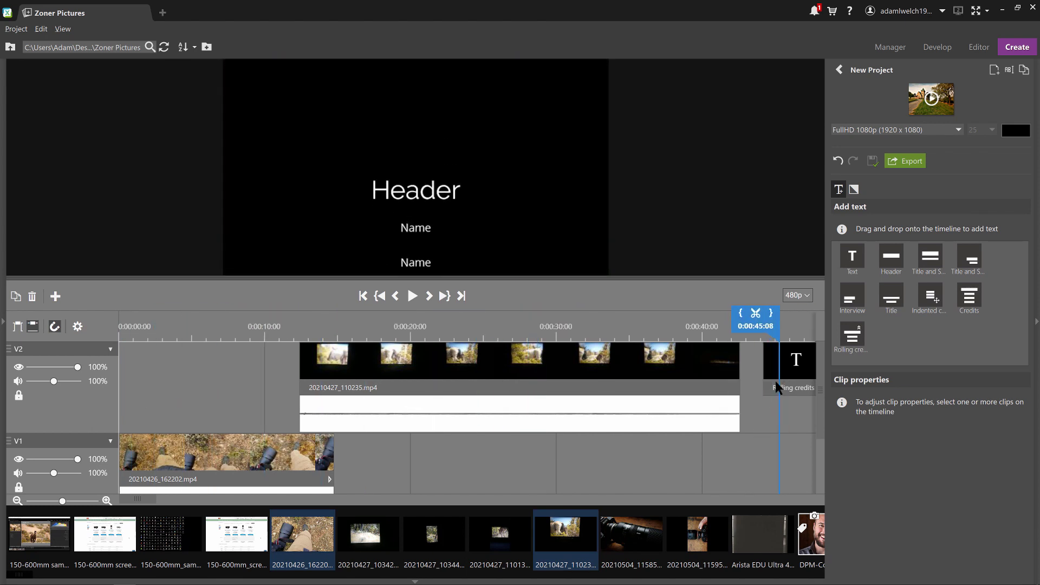
{"action": "left_click_drag", "start_coordinate": [147, 499], "coordinate": [169, 499]}
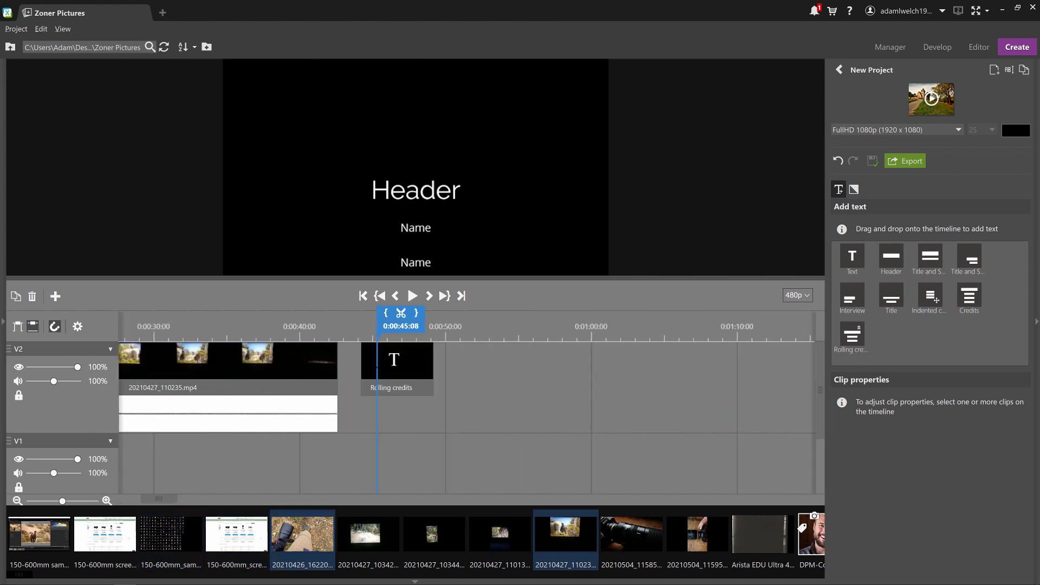
{"action": "left_click_drag", "start_coordinate": [394, 362], "coordinate": [410, 361]}
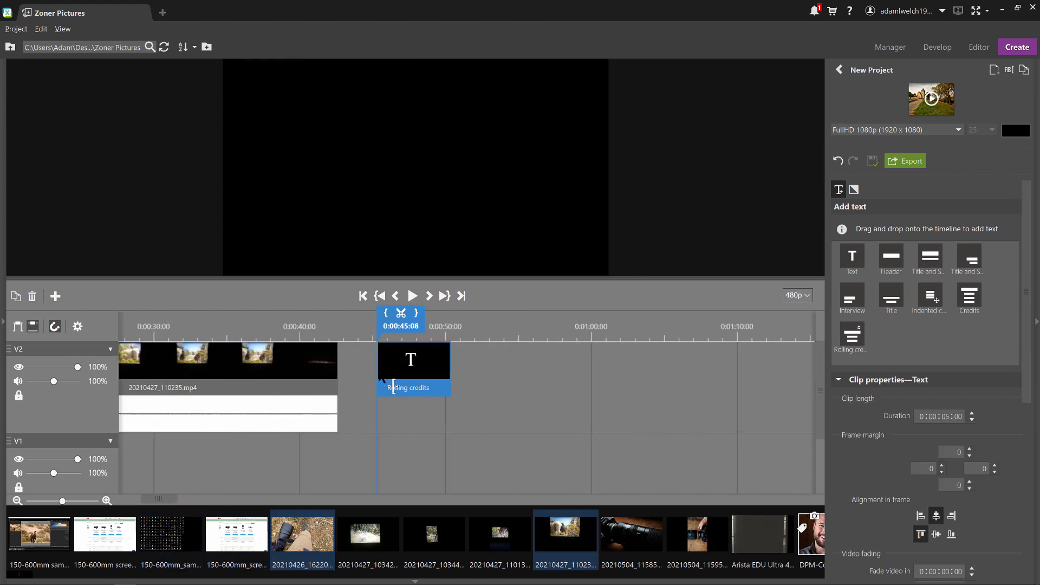
{"action": "key", "text": "space"}
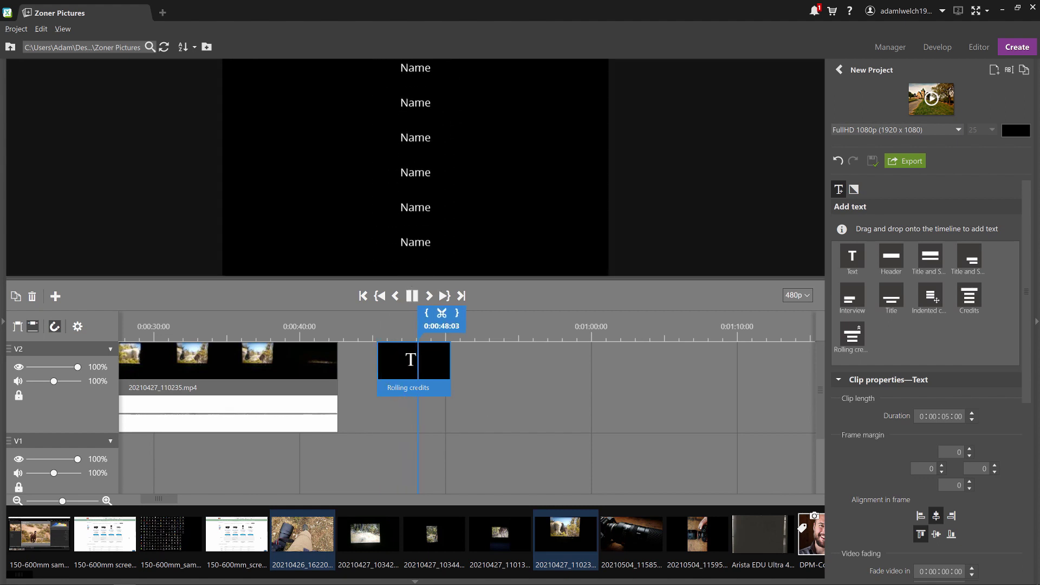
{"action": "key", "text": "space"}
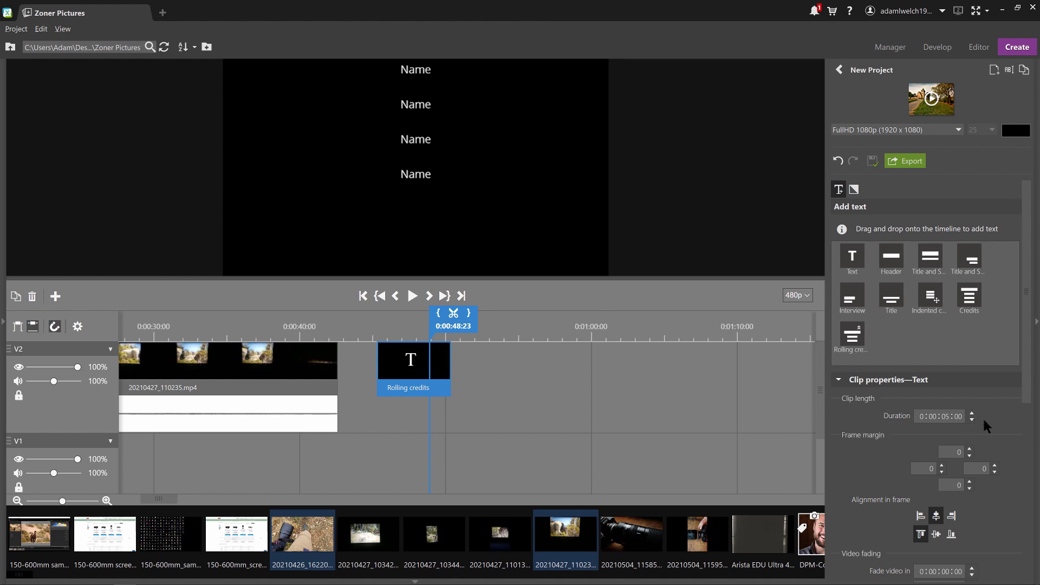
Set the duration of the Rolling credits clip to 0:00:10:04
{"action": "scroll", "coordinate": [980, 417], "scroll_direction": "down", "scroll_amount": 1}
{"action": "scroll", "coordinate": [981, 417], "scroll_direction": "down", "scroll_amount": 5}
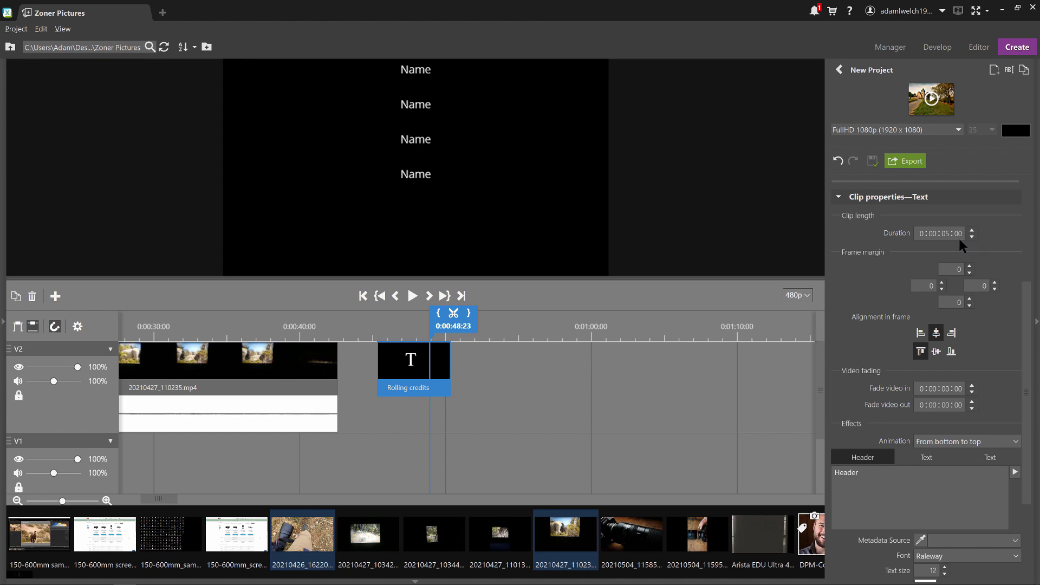
{"action": "left_click", "coordinate": [973, 231]}
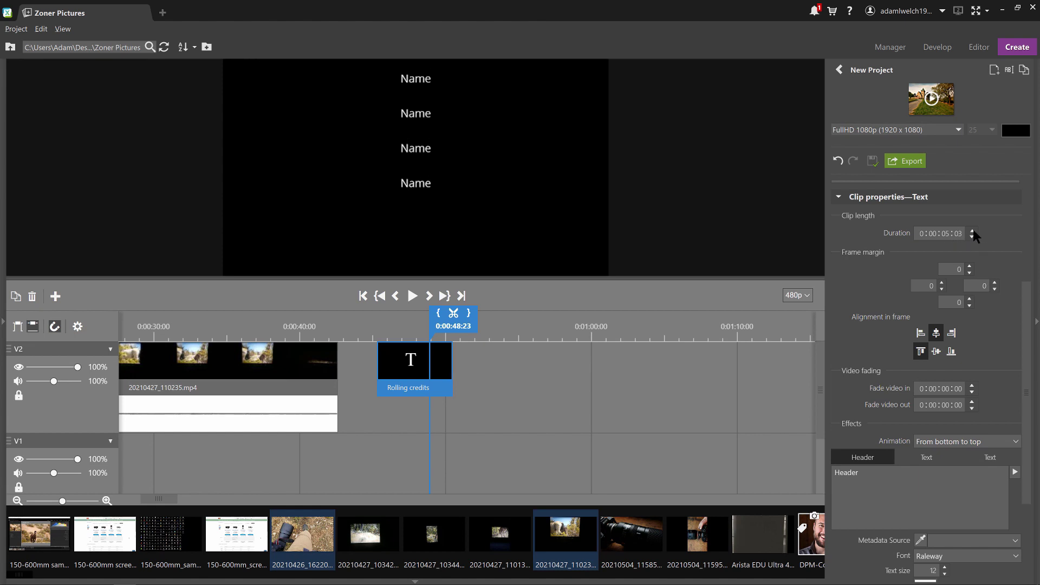
{"action": "left_click", "coordinate": [943, 233]}
{"action": "type", "text": "10"}
{"action": "key", "text": "Return"}
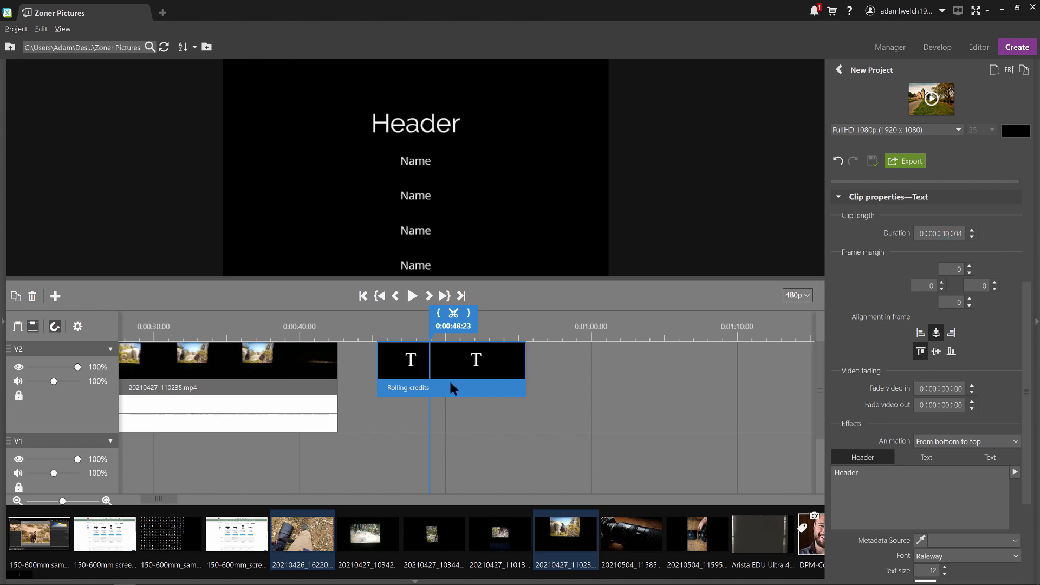
Play the lengthened Rolling credits clip from its start to check the scrolling speed
{"action": "left_click_drag", "start_coordinate": [432, 379], "coordinate": [375, 379]}
{"action": "key", "text": "space"}
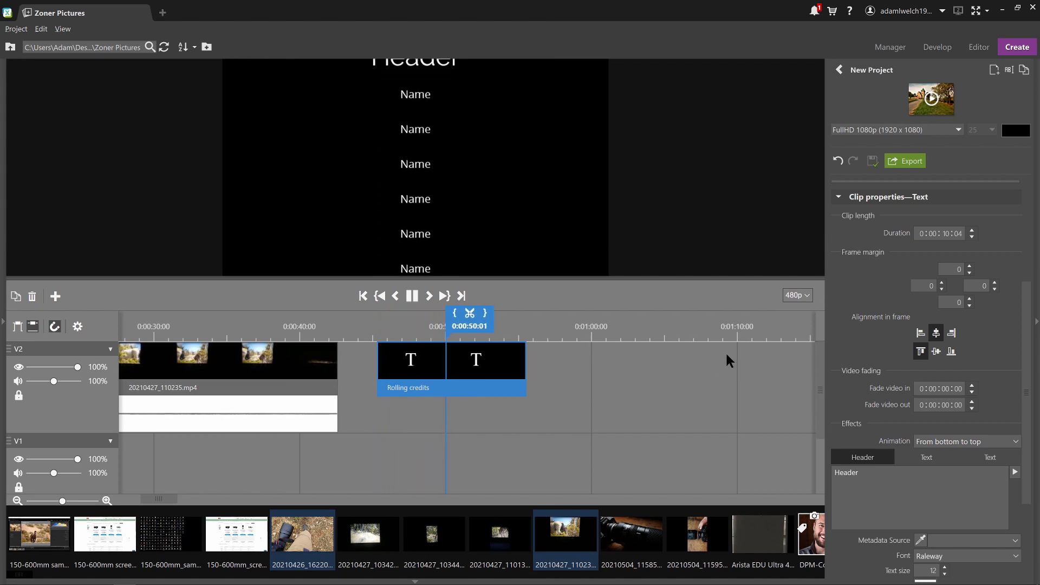
{"action": "key", "text": "space"}
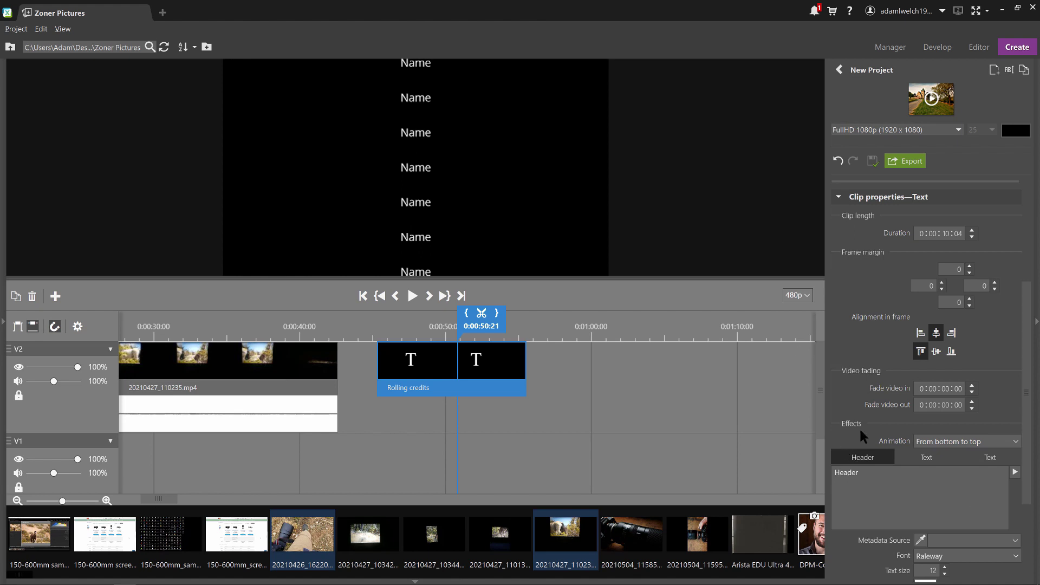
Replace the header text of the rolling credits with "My Movie"
{"action": "scroll", "coordinate": [971, 496], "scroll_direction": "down", "scroll_amount": 1}
{"action": "scroll", "coordinate": [971, 496], "scroll_direction": "down", "scroll_amount": 4}
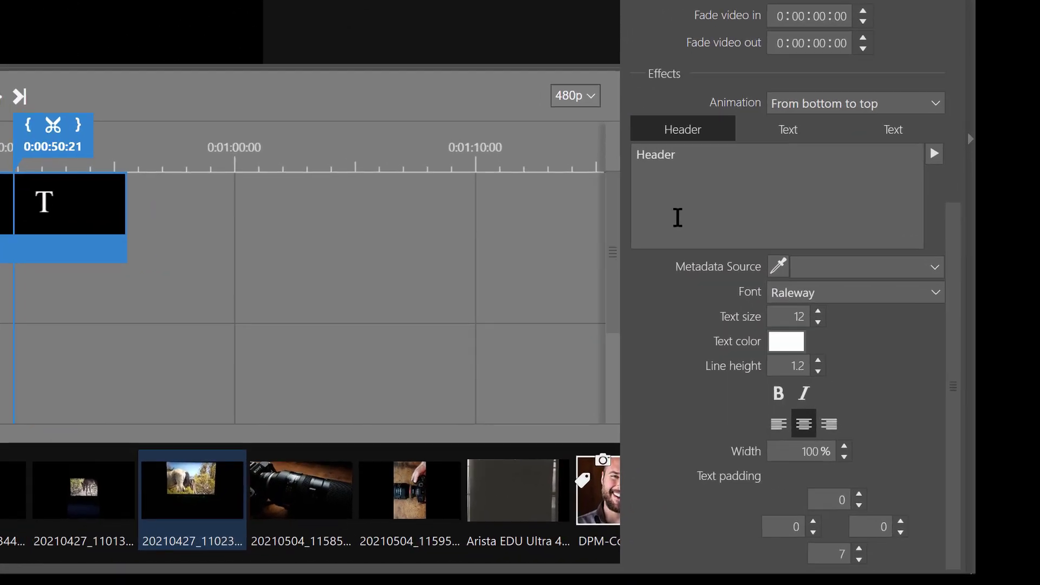
{"action": "scroll", "coordinate": [276, 244], "scroll_direction": "left", "scroll_amount": 6}
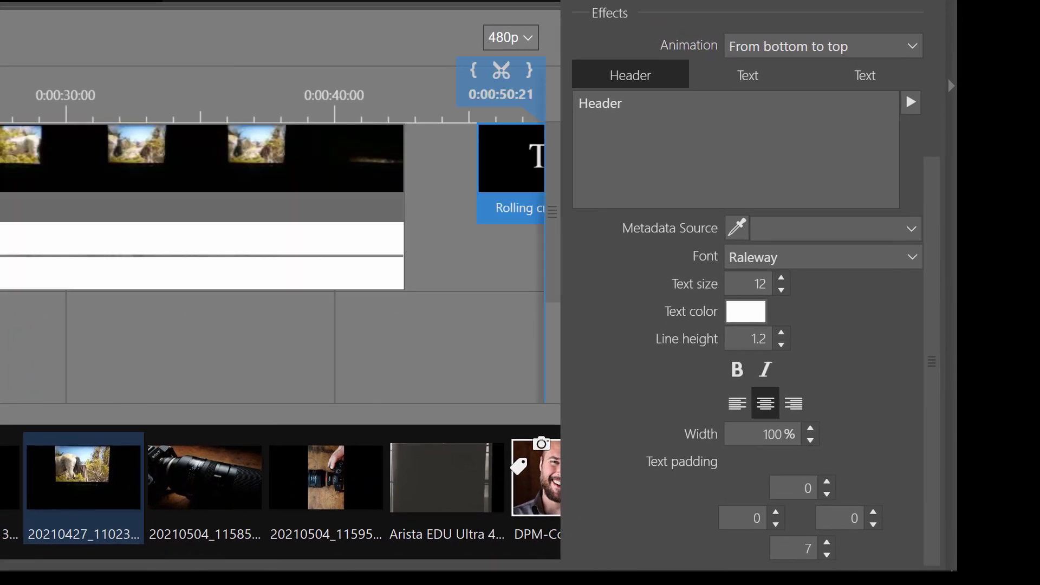
{"action": "scroll", "coordinate": [276, 244], "scroll_direction": "right", "scroll_amount": 6}
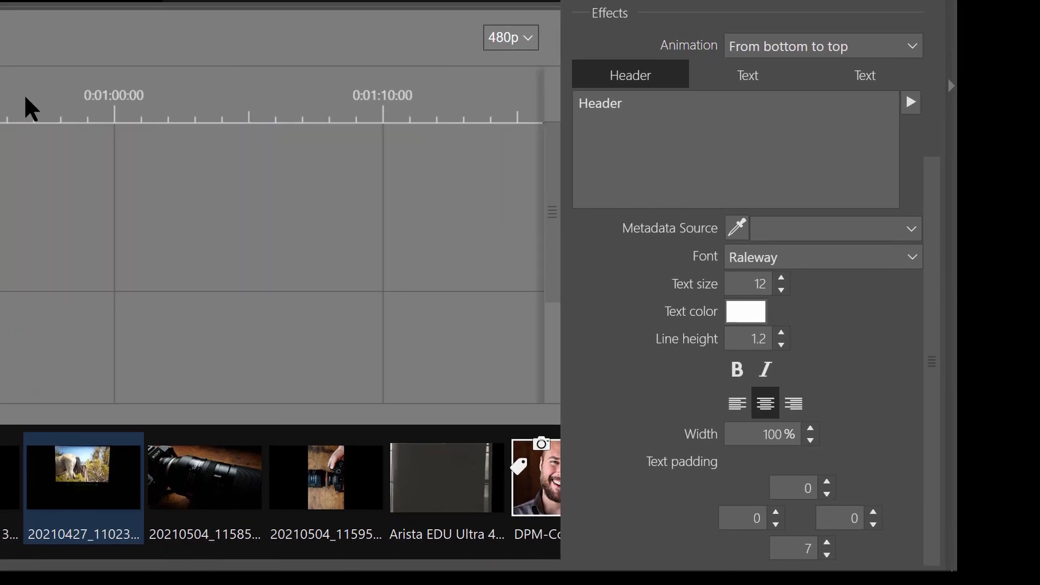
{"action": "scroll", "coordinate": [271, 244], "scroll_direction": "right", "scroll_amount": 1}
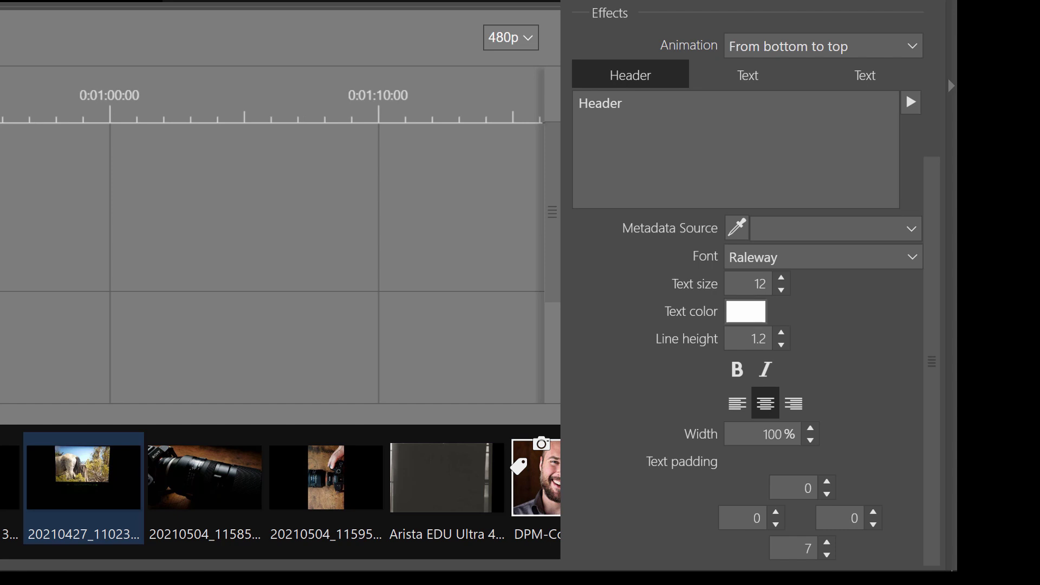
{"action": "left_click_drag", "start_coordinate": [636, 117], "coordinate": [538, 121]}
{"action": "type", "text": "My Movie"}
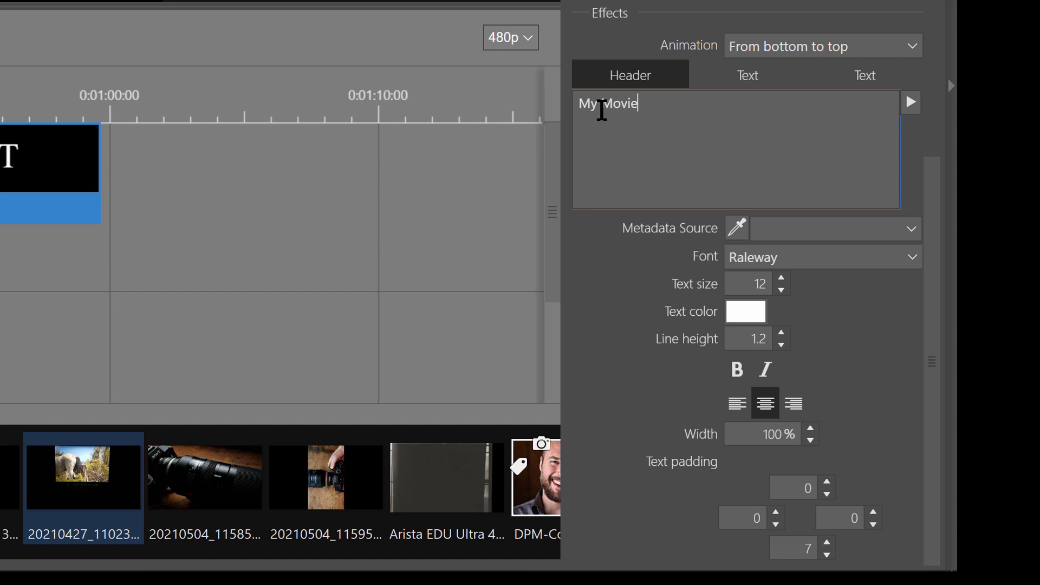
Delete all the placeholder names from the first Text section of the rolling credits
{"action": "left_click", "coordinate": [765, 70]}
{"action": "scroll", "coordinate": [650, 182], "scroll_direction": "up", "scroll_amount": 5}
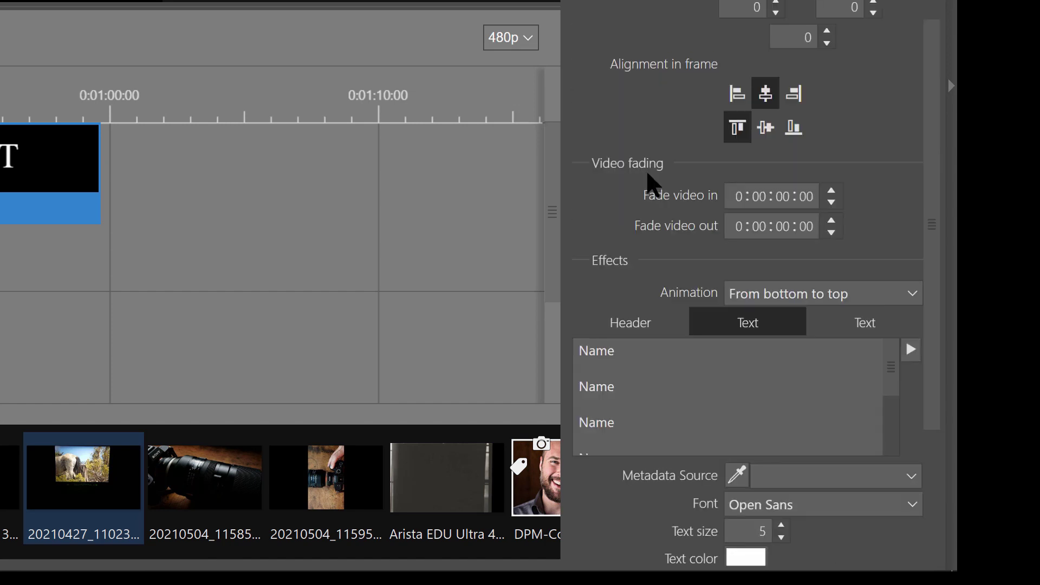
{"action": "scroll", "coordinate": [696, 279], "scroll_direction": "down", "scroll_amount": 1}
{"action": "left_click_drag", "start_coordinate": [663, 389], "coordinate": [557, 302]}
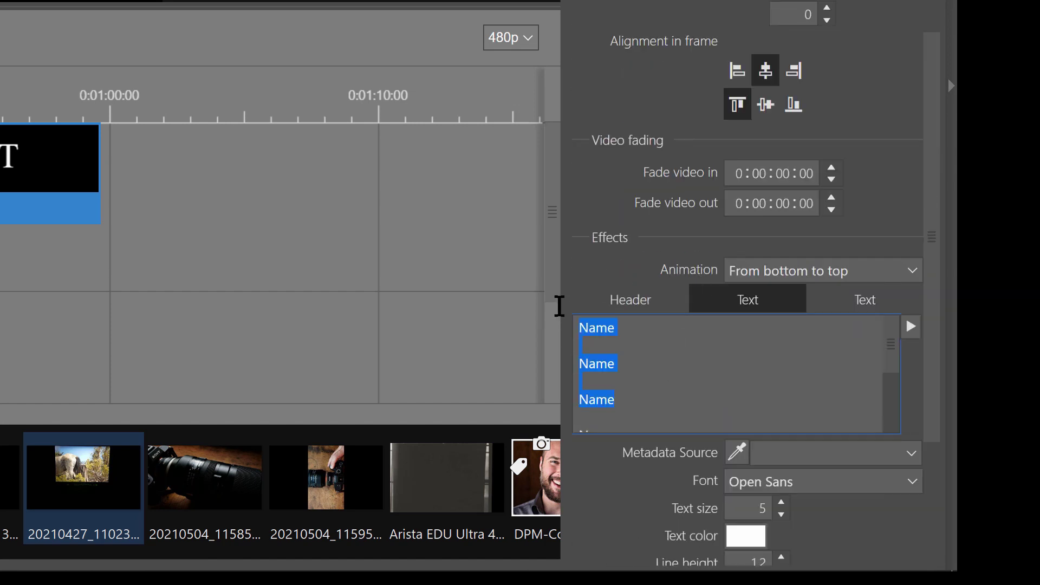
{"action": "key", "text": "BackSpace"}
{"action": "left_click_drag", "start_coordinate": [609, 399], "coordinate": [627, 325]}
{"action": "left_click", "coordinate": [659, 418]}
{"action": "left_click_drag", "start_coordinate": [659, 418], "coordinate": [522, 251]}
{"action": "key", "text": "BackSpace"}
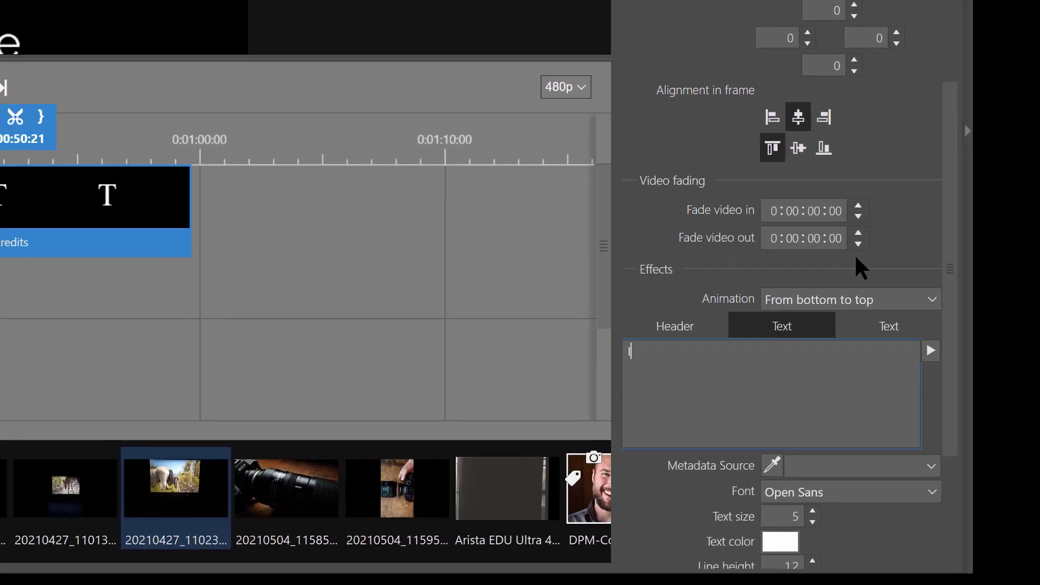
Enter "I would like to thank myself...." and "Because I am awesome!" as separate paragraphs of the credits text, and play the credits
{"action": "type", "text": "I would "}
{"action": "type", "text": "like to thank m"}
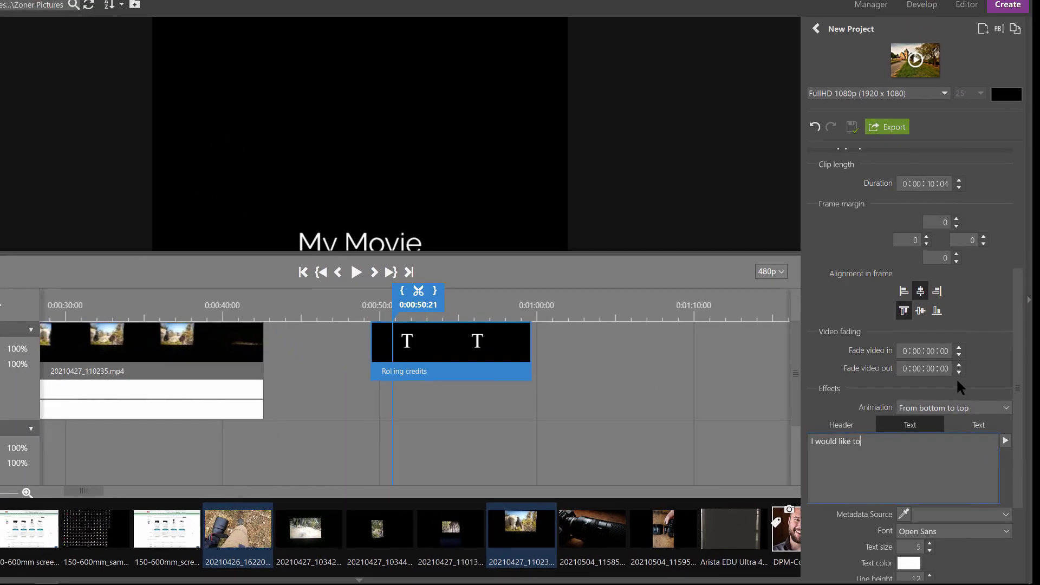
{"action": "type", "text": "yself...."}
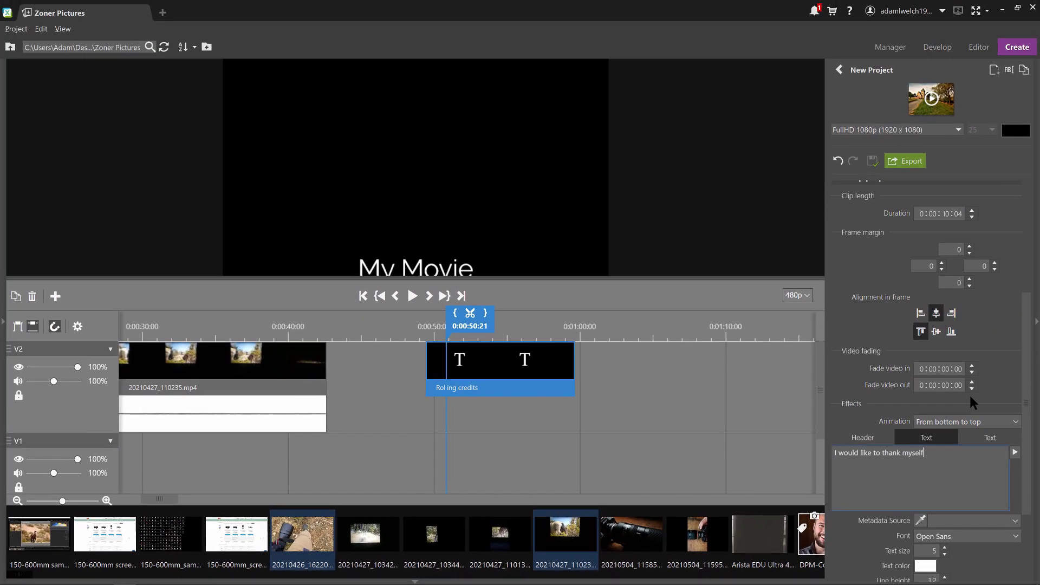
{"action": "key", "text": "Return"}
{"action": "key", "text": "Return"}
{"action": "type", "text": "Bec"}
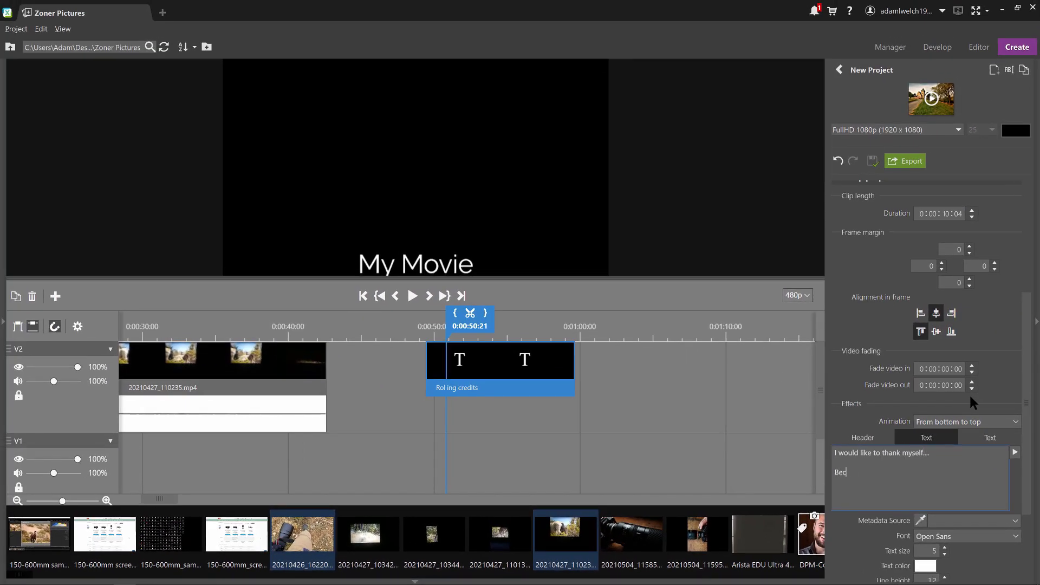
{"action": "type", "text": "ause I am awesome!"}
{"action": "key", "text": "Return"}
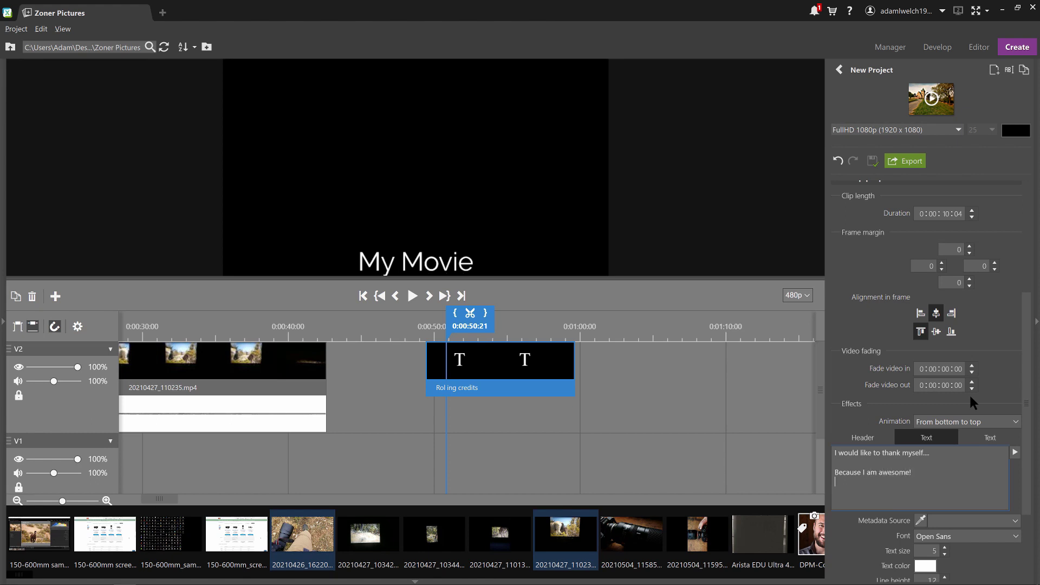
{"action": "left_click", "coordinate": [412, 295]}
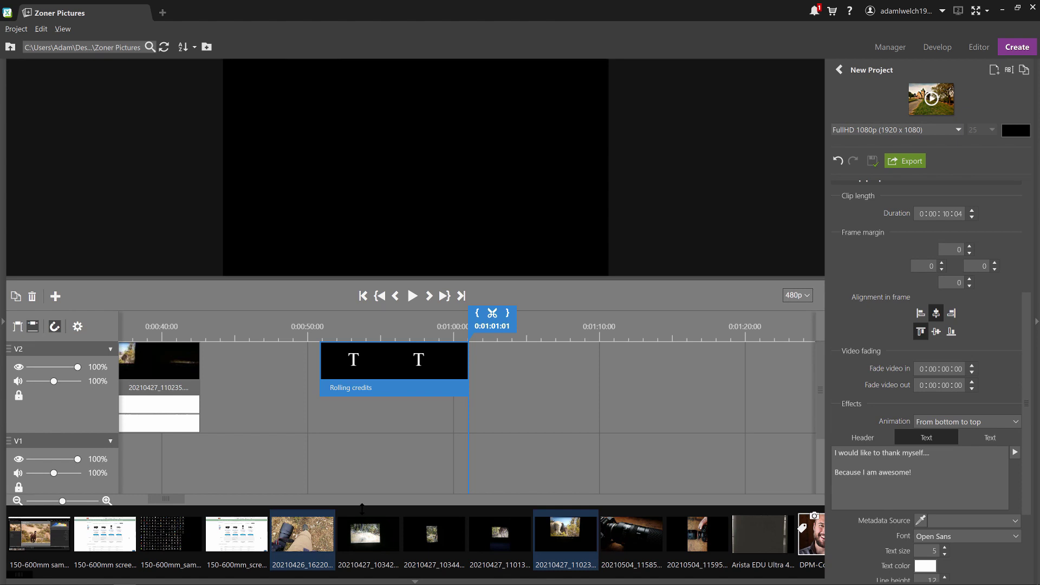
Return to the beginning of the timeline and place the playhead at 0:00:06:11 over 20210426_162202.mp4
{"action": "left_click_drag", "start_coordinate": [168, 501], "coordinate": [106, 501]}
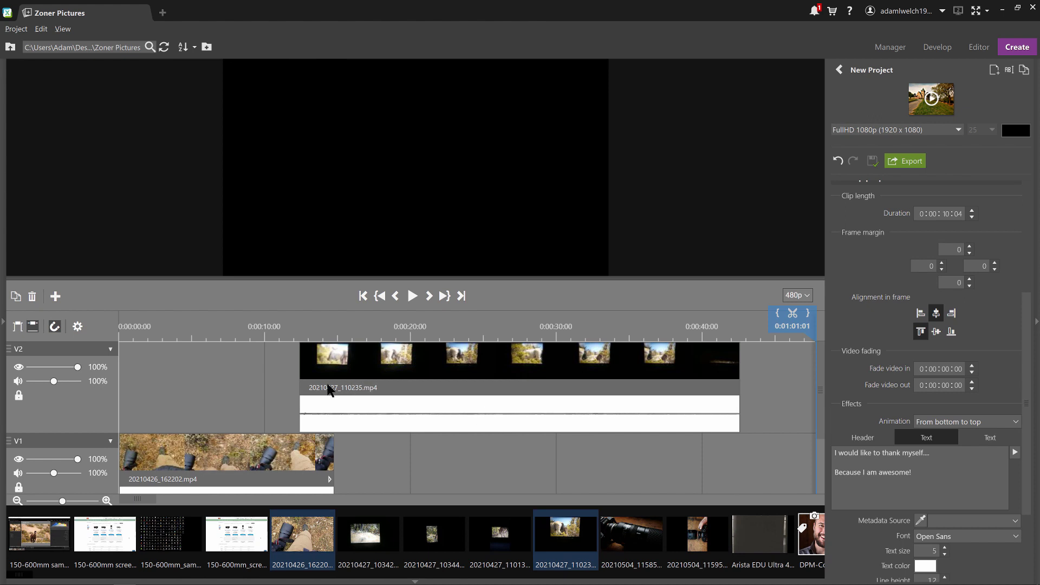
{"action": "left_click", "coordinate": [470, 380]}
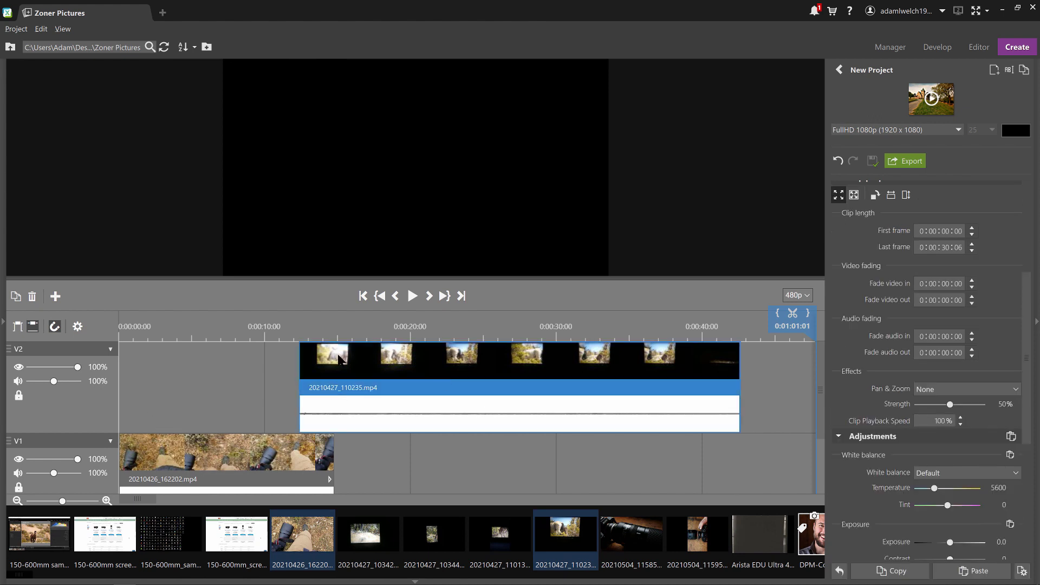
{"action": "left_click", "coordinate": [246, 370]}
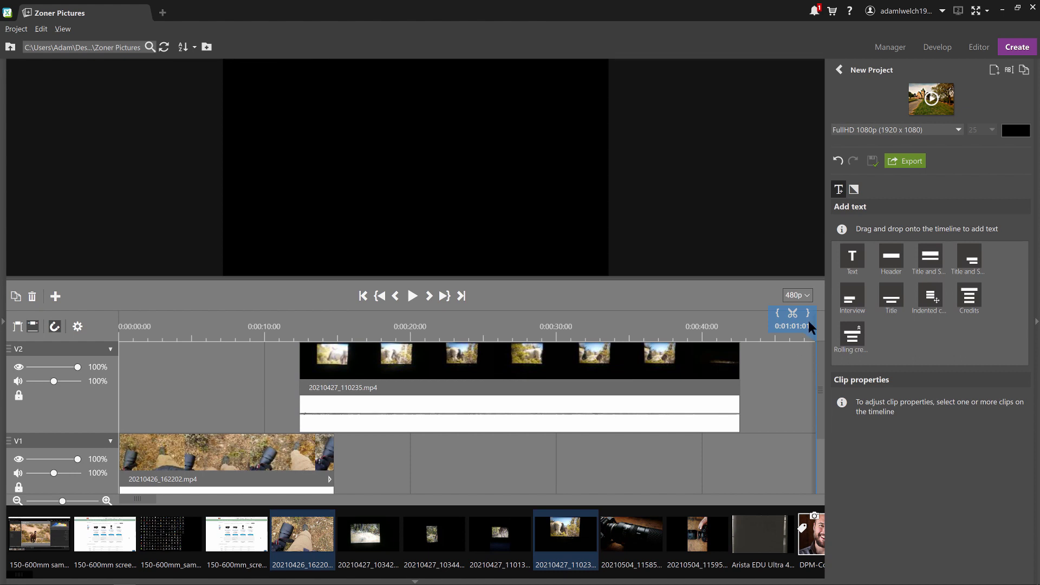
{"action": "left_click_drag", "start_coordinate": [793, 312], "coordinate": [213, 374]}
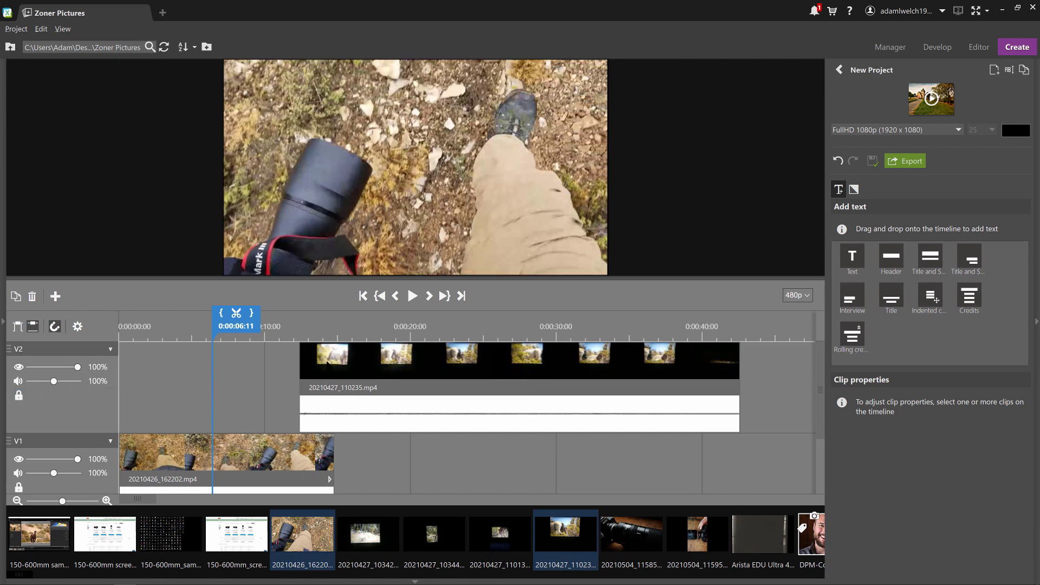
Move 20210427_110235.mp4 on V2 to start at about 3 seconds and preview it with the track's opacity at 45%
{"action": "left_click", "coordinate": [328, 364]}
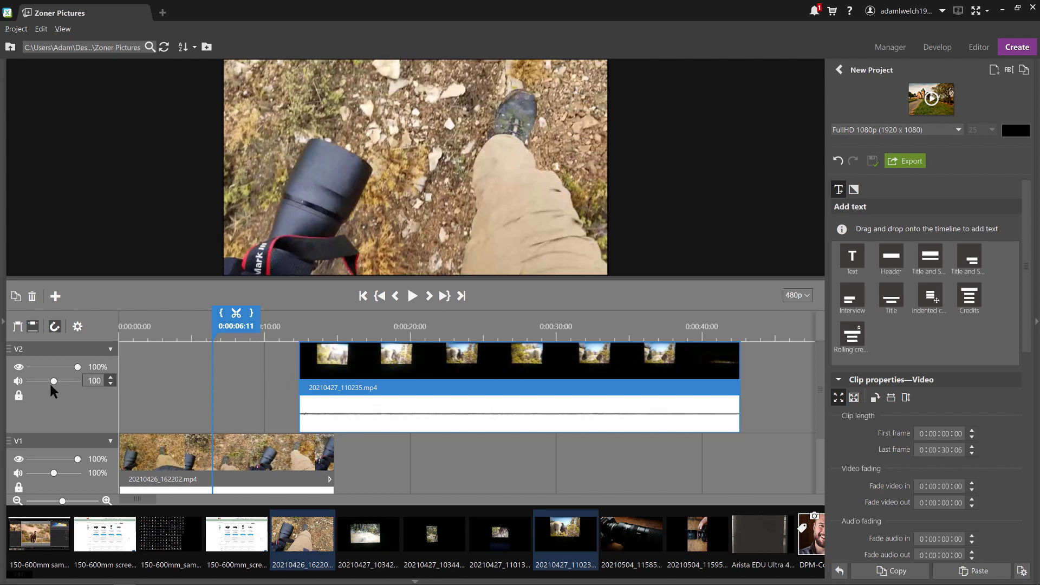
{"action": "left_click_drag", "start_coordinate": [346, 388], "coordinate": [158, 424]}
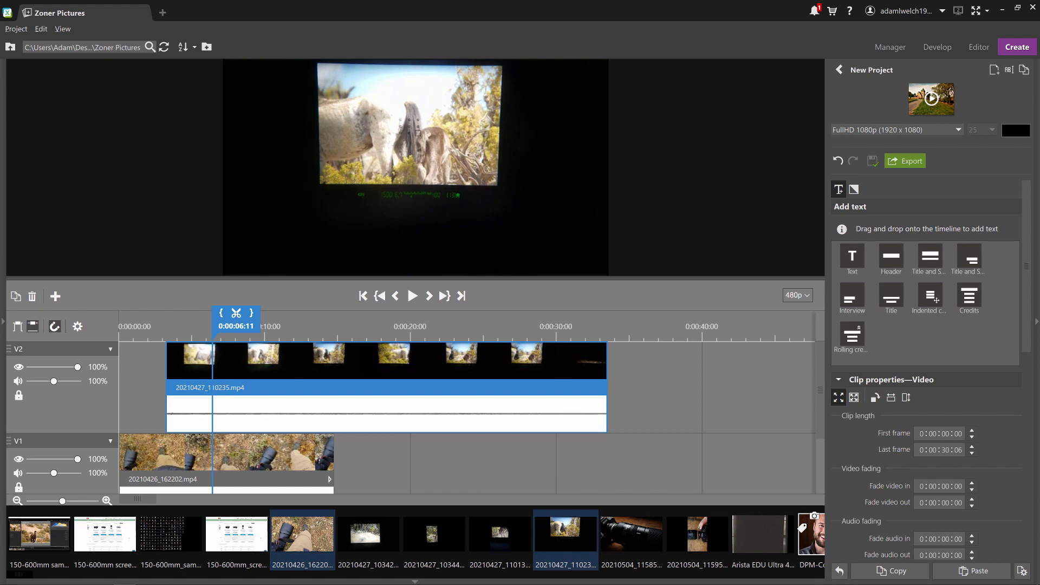
{"action": "left_click_drag", "start_coordinate": [78, 367], "coordinate": [49, 368]}
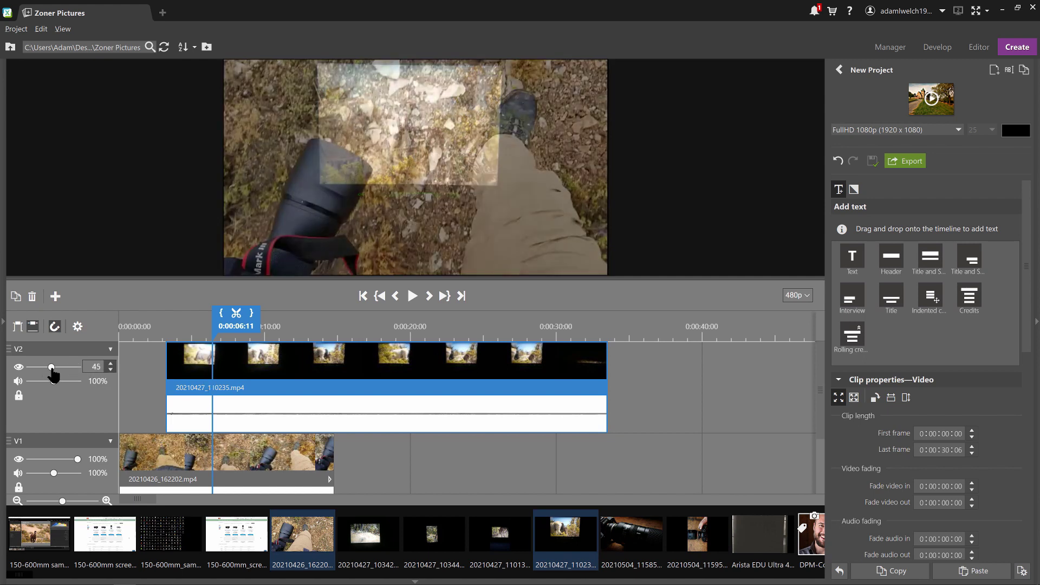
{"action": "left_click", "coordinate": [178, 388]}
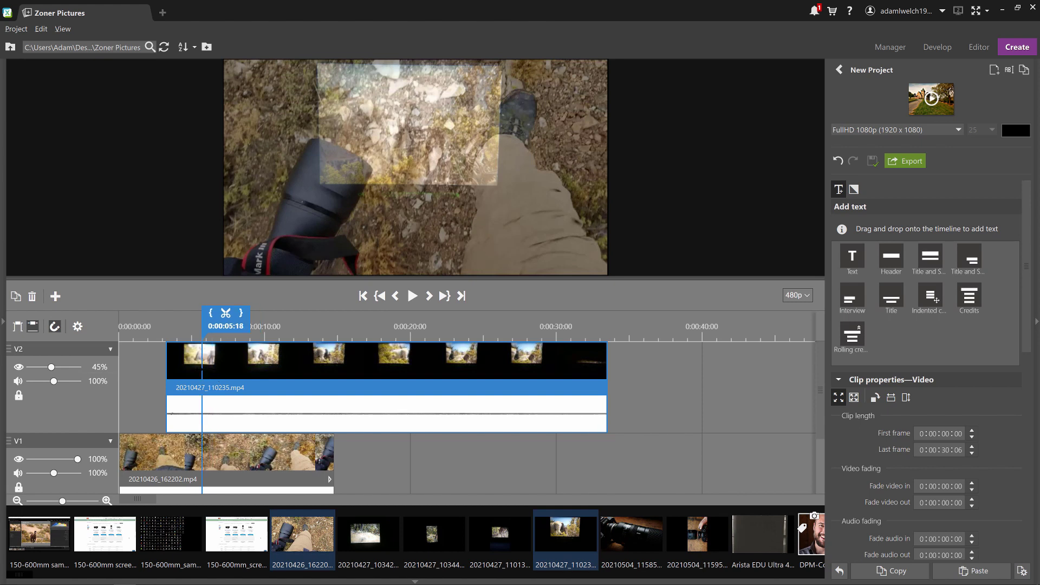
{"action": "key", "text": "space"}
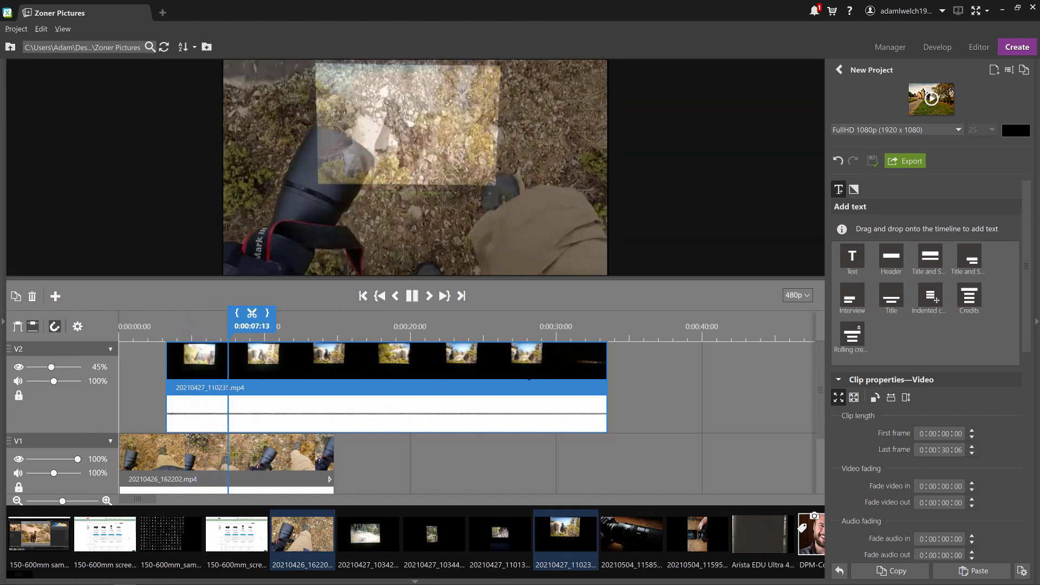
{"action": "key", "text": "space"}
Move 20210427_110235.mp4 to start at about 12 seconds, overlapping only the end of the V1 clip, and play the overlap
{"action": "left_click_drag", "start_coordinate": [324, 387], "coordinate": [448, 379]}
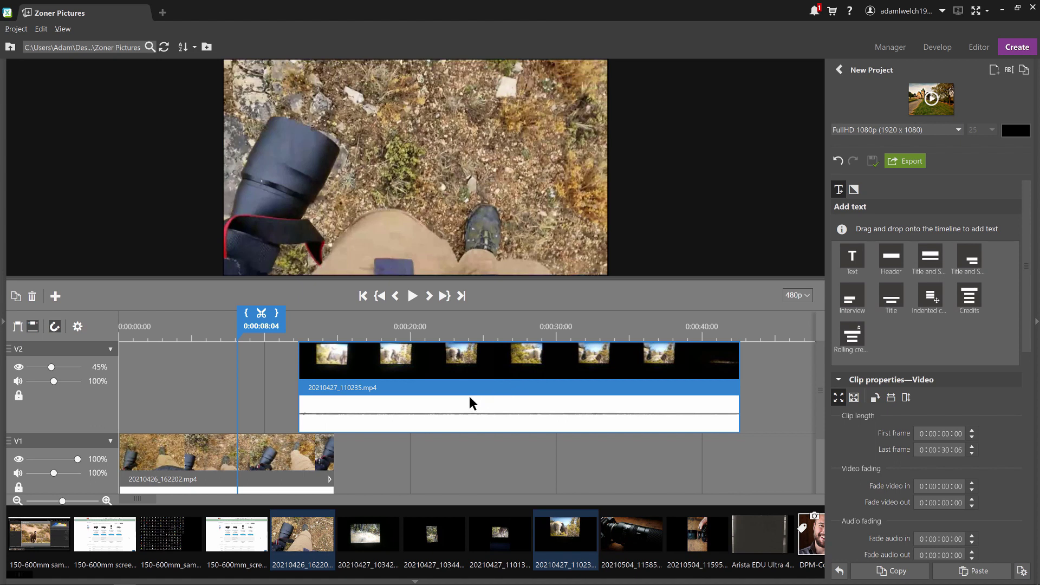
{"action": "left_click", "coordinate": [839, 189]}
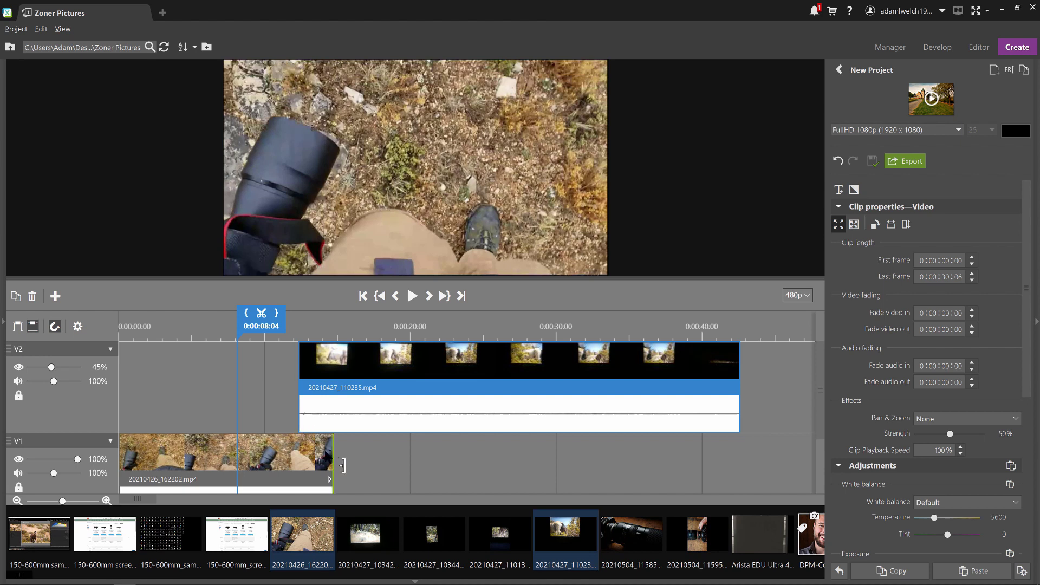
{"action": "left_click", "coordinate": [324, 457]}
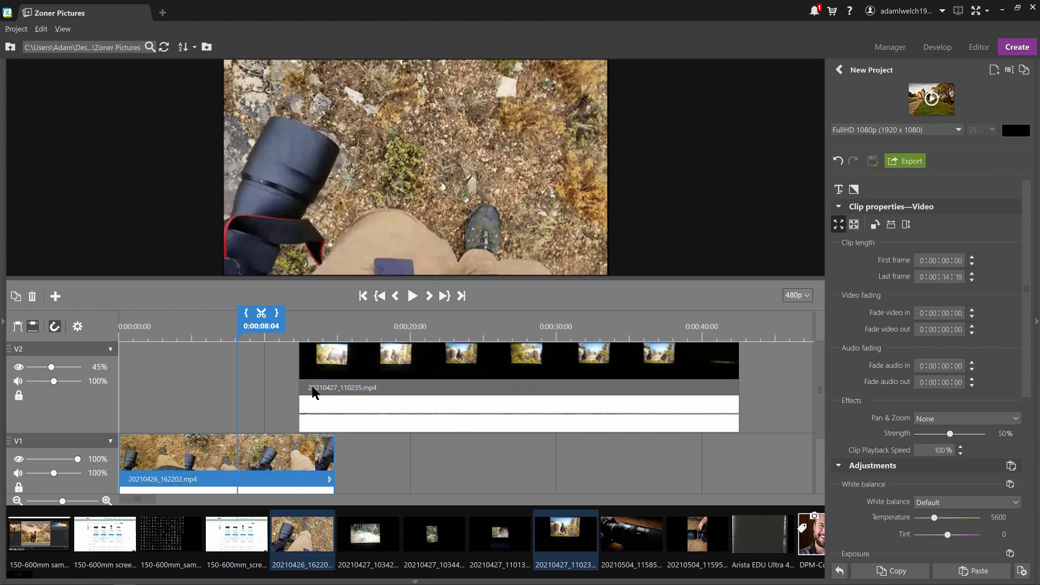
{"action": "key", "text": "space"}
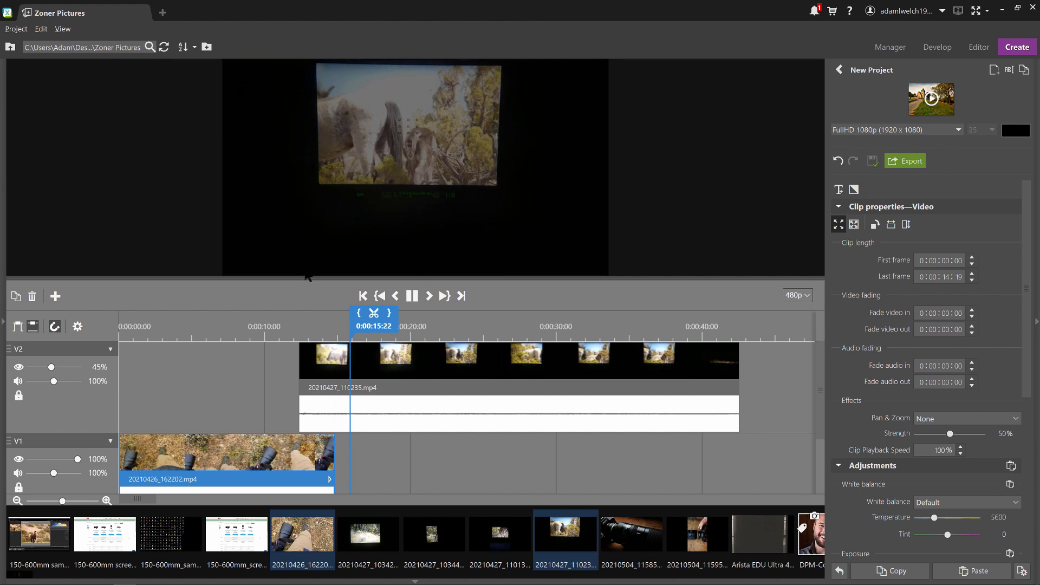
Set track V2's opacity to 100% and give 20210427_110235.mp4 a video fade-in of 0:00:02:04
{"action": "left_click", "coordinate": [452, 359]}
{"action": "mouse_move", "coordinate": [55, 371]}
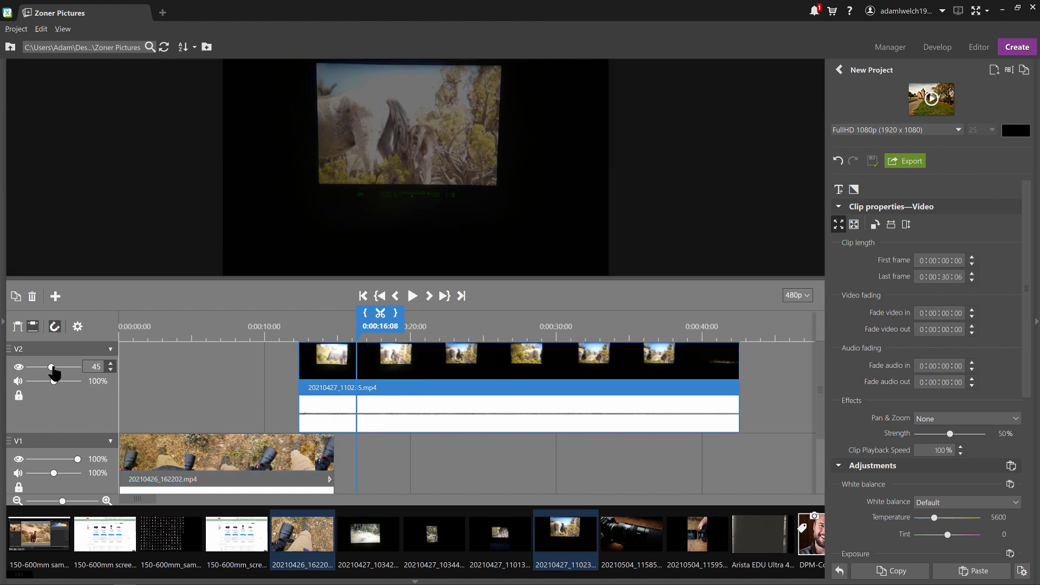
{"action": "double_click", "coordinate": [52, 368]}
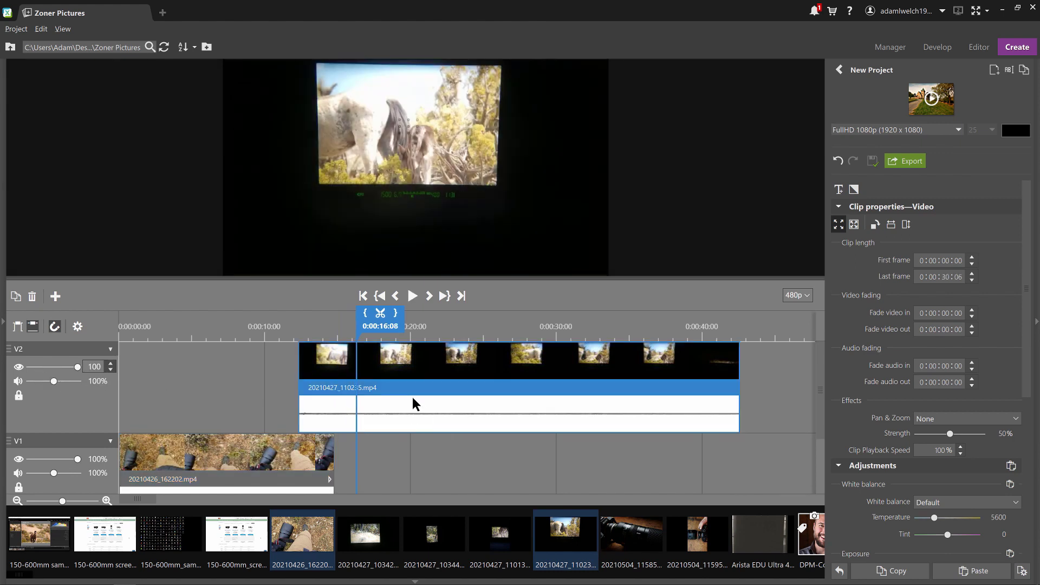
{"action": "left_click", "coordinate": [972, 310]}
{"action": "left_click_drag", "start_coordinate": [970, 293], "coordinate": [970, 285]}
Give 20210426_162202.mp4 an audio fade-out of 0:00:02:03 and play the transition from 0:00:10:13
{"action": "left_click", "coordinate": [309, 460]}
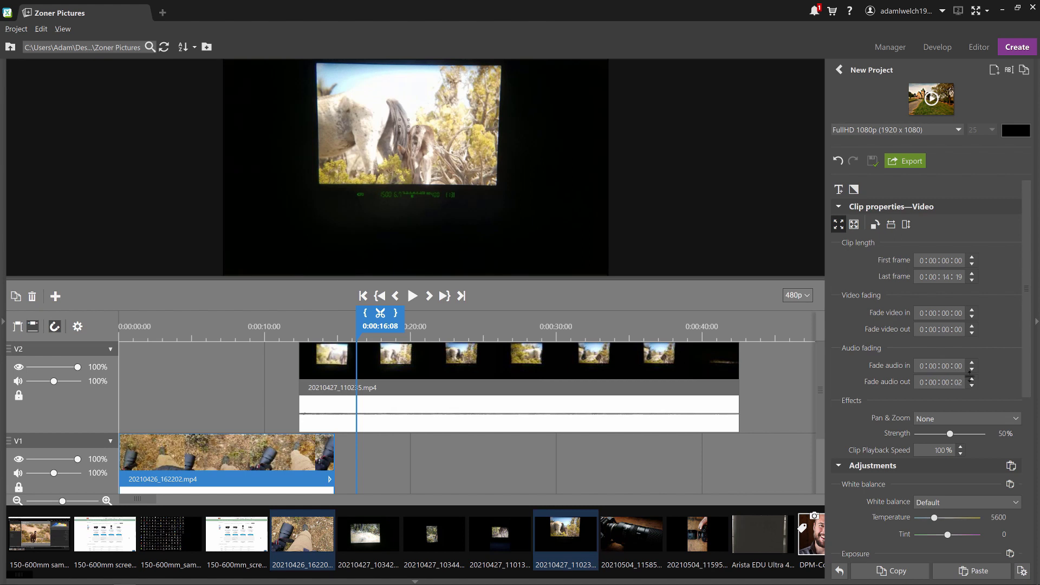
{"action": "left_click_drag", "start_coordinate": [970, 372], "coordinate": [968, 362]}
{"action": "left_click_drag", "start_coordinate": [967, 359], "coordinate": [965, 349]}
{"action": "left_click_drag", "start_coordinate": [358, 382], "coordinate": [272, 385]}
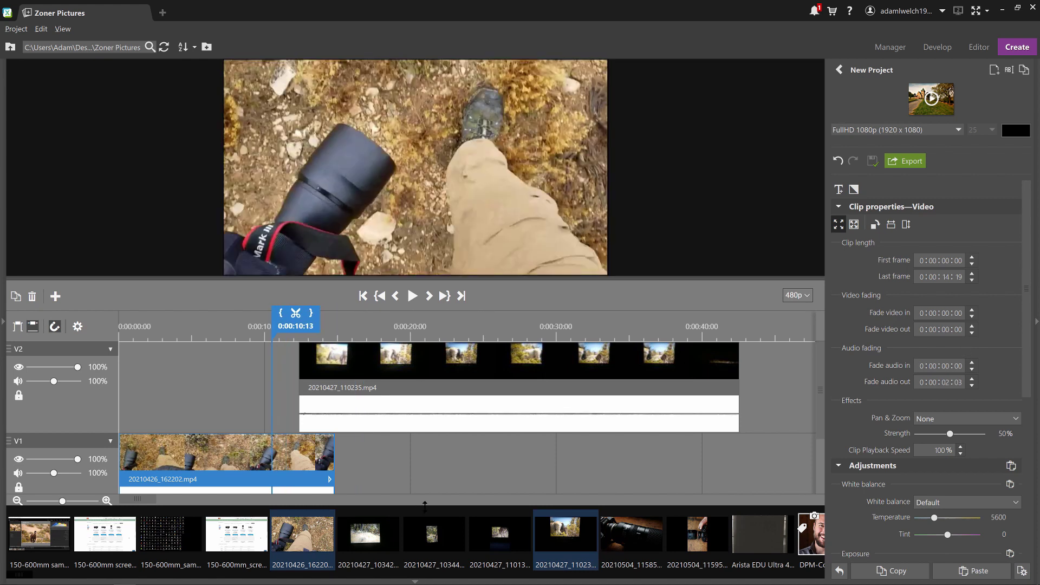
{"action": "key", "text": "space"}
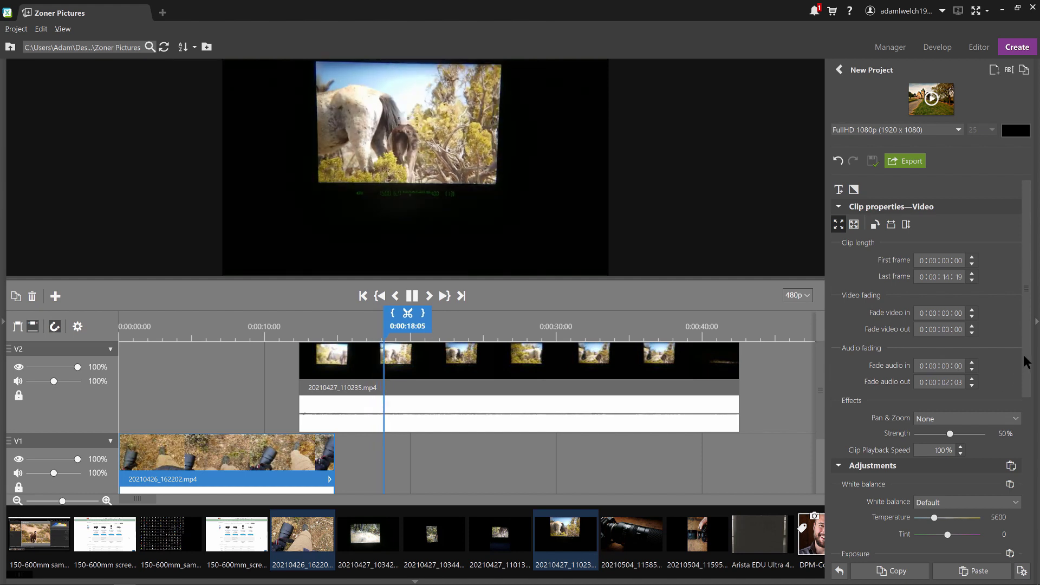
Lower the exposure of 20210426_162202.mp4 to -0.3 and place the playhead at 0:00:09:17 over that clip
{"action": "scroll", "coordinate": [1023, 380], "scroll_direction": "down", "scroll_amount": 2}
{"action": "scroll", "coordinate": [1032, 472], "scroll_direction": "down", "scroll_amount": 2}
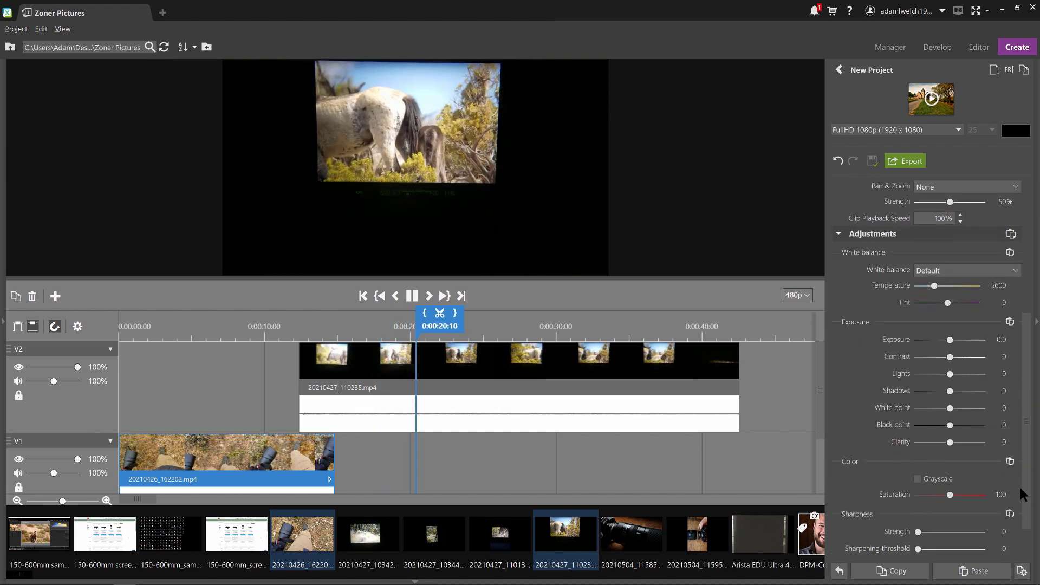
{"action": "key", "text": "space"}
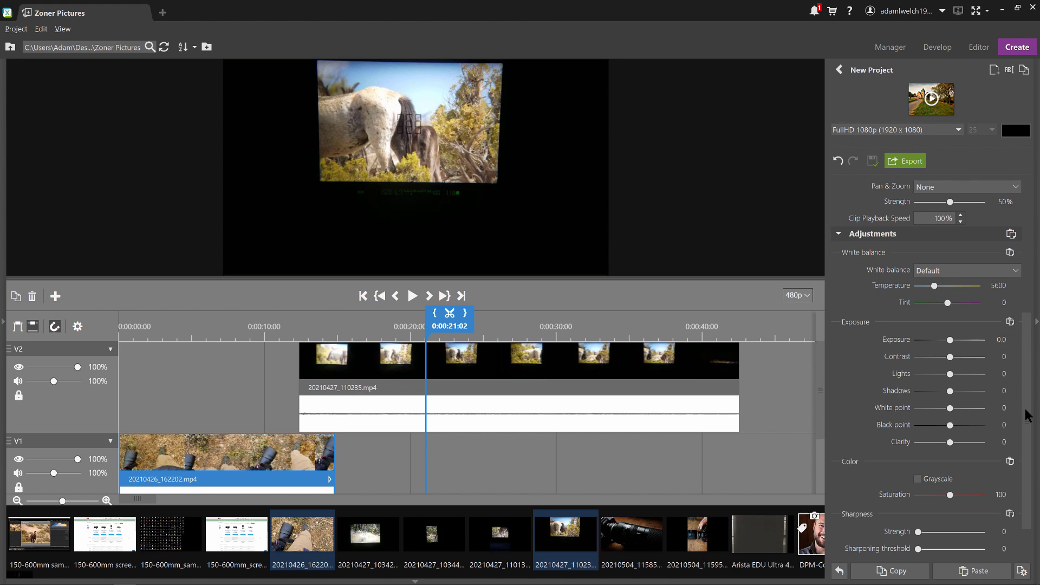
{"action": "scroll", "coordinate": [1032, 477], "scroll_direction": "down", "scroll_amount": 1}
{"action": "scroll", "coordinate": [1031, 478], "scroll_direction": "up", "scroll_amount": 4}
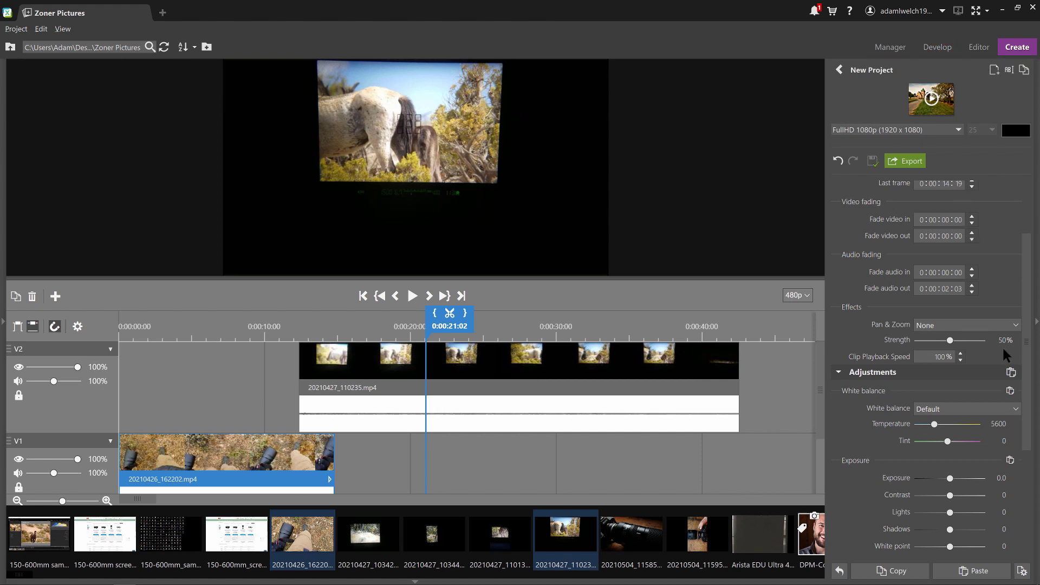
{"action": "left_click_drag", "start_coordinate": [1028, 341], "coordinate": [1022, 470]}
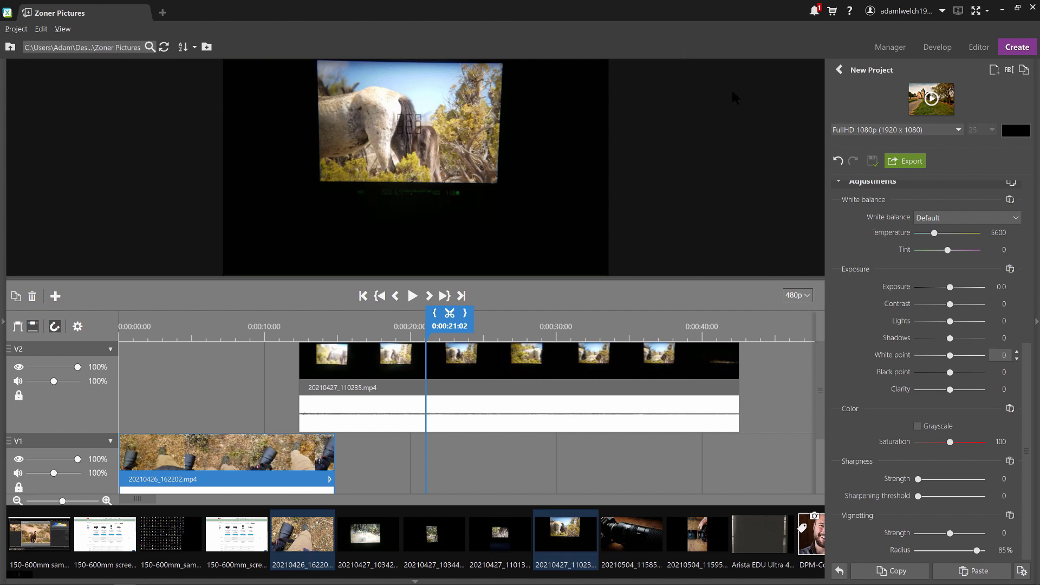
{"action": "mouse_move", "coordinate": [947, 290]}
{"action": "left_mouse_down"}
{"action": "mouse_move", "coordinate": [973, 292]}
{"action": "mouse_move", "coordinate": [948, 292]}
{"action": "left_mouse_up"}
{"action": "left_click", "coordinate": [307, 386]}
{"action": "left_click", "coordinate": [260, 386]}
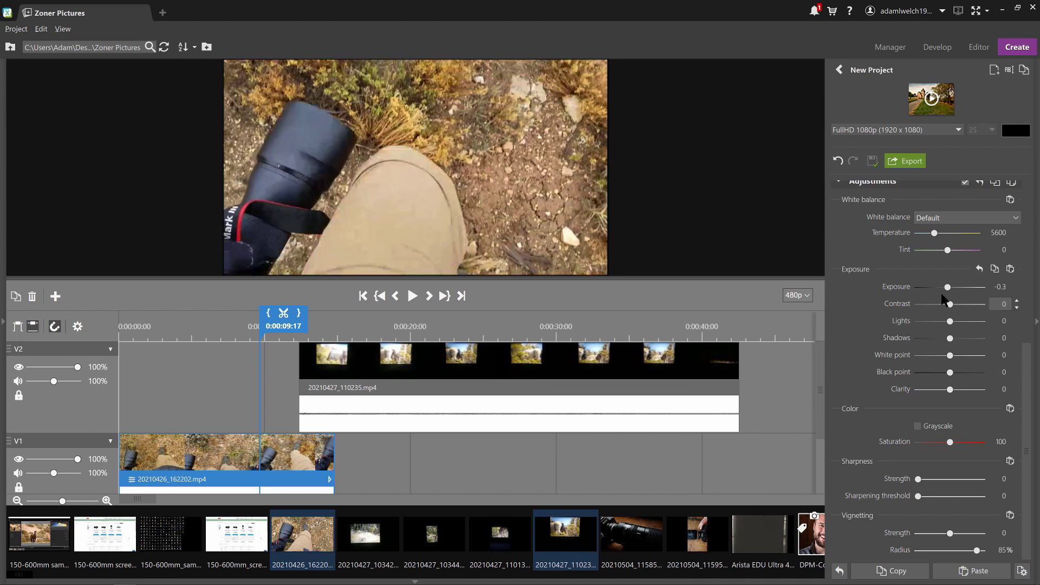
Set the V1 clip's exposure to 0.9, contrast to 16 and clarity to 81, and play the adjusted clip
{"action": "mouse_move", "coordinate": [947, 292]}
{"action": "left_mouse_down"}
{"action": "mouse_move", "coordinate": [970, 293]}
{"action": "mouse_move", "coordinate": [930, 300]}
{"action": "mouse_move", "coordinate": [955, 304]}
{"action": "mouse_move", "coordinate": [963, 292]}
{"action": "left_mouse_up"}
{"action": "left_click_drag", "start_coordinate": [950, 390], "coordinate": [976, 391]}
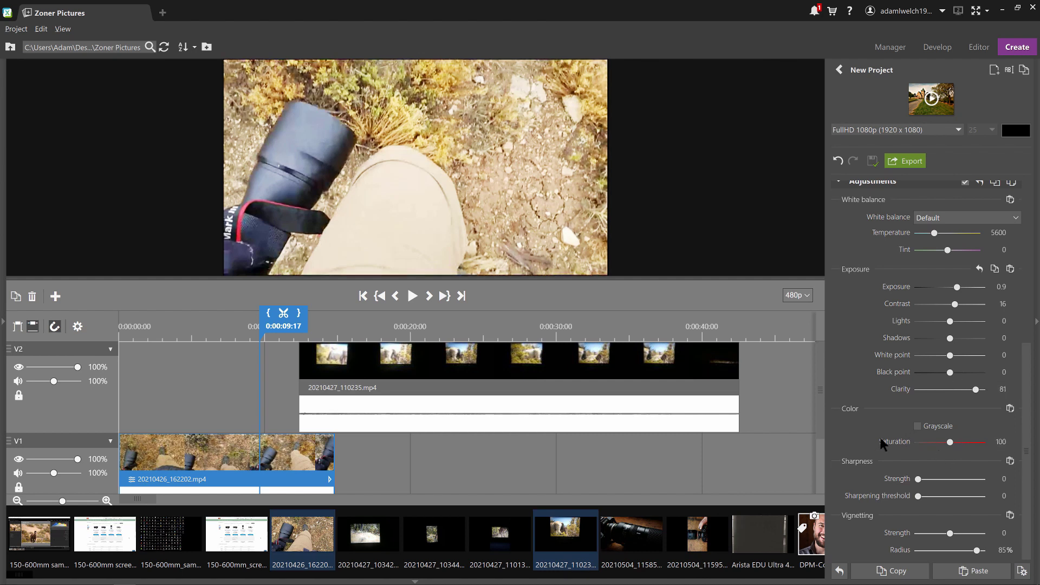
{"action": "key", "text": "space"}
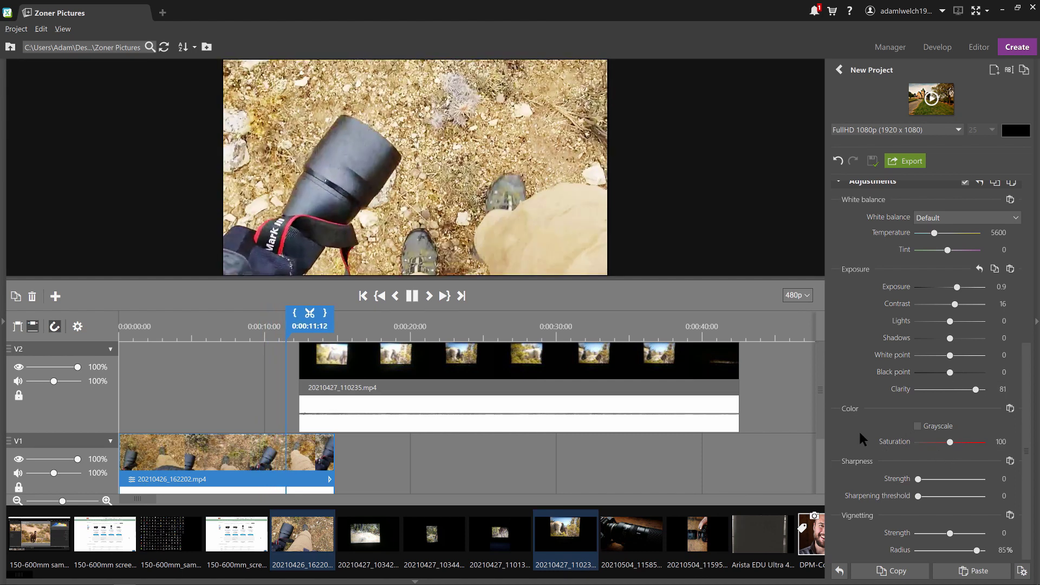
{"action": "key", "text": "space"}
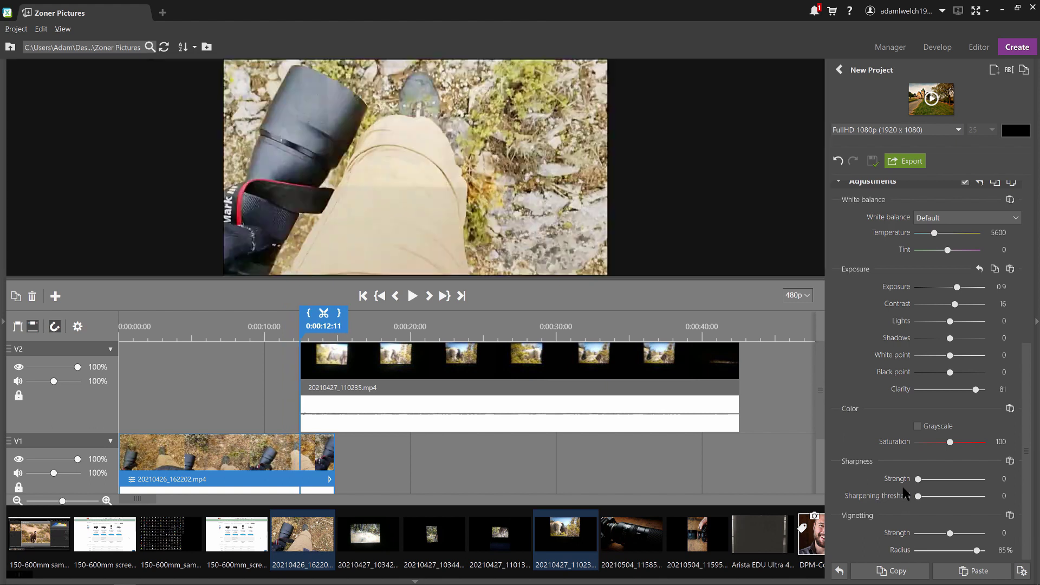
Try the grayscale conversion on the V1 clip, and leave it in color with its saturation at 65
{"action": "left_click", "coordinate": [918, 426]}
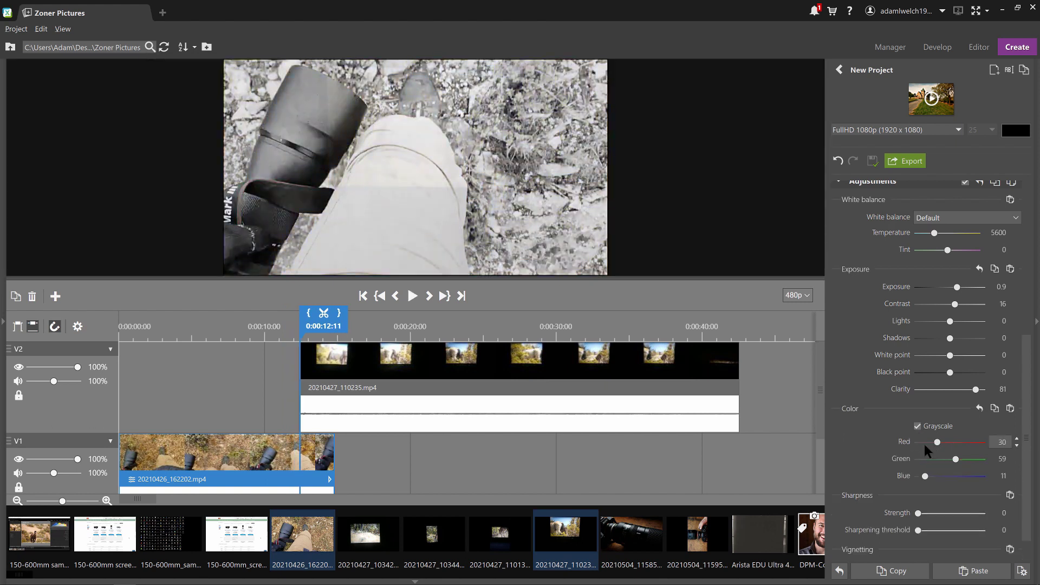
{"action": "left_click", "coordinate": [917, 426]}
{"action": "mouse_move", "coordinate": [949, 443]}
{"action": "left_mouse_down"}
{"action": "mouse_move", "coordinate": [929, 442]}
{"action": "mouse_move", "coordinate": [952, 443]}
{"action": "mouse_move", "coordinate": [941, 443]}
{"action": "left_mouse_up"}
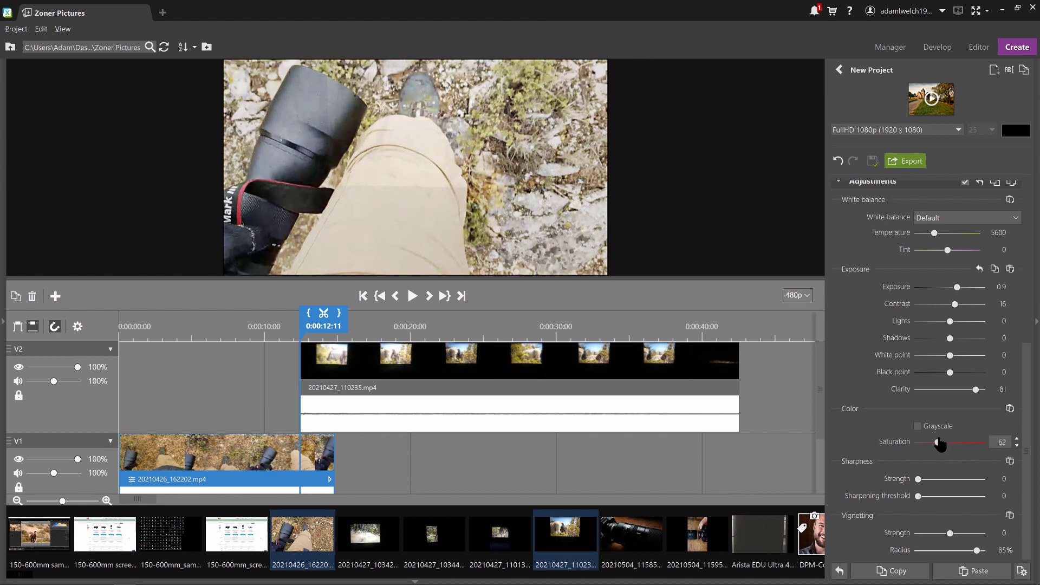
{"action": "left_click", "coordinate": [915, 425]}
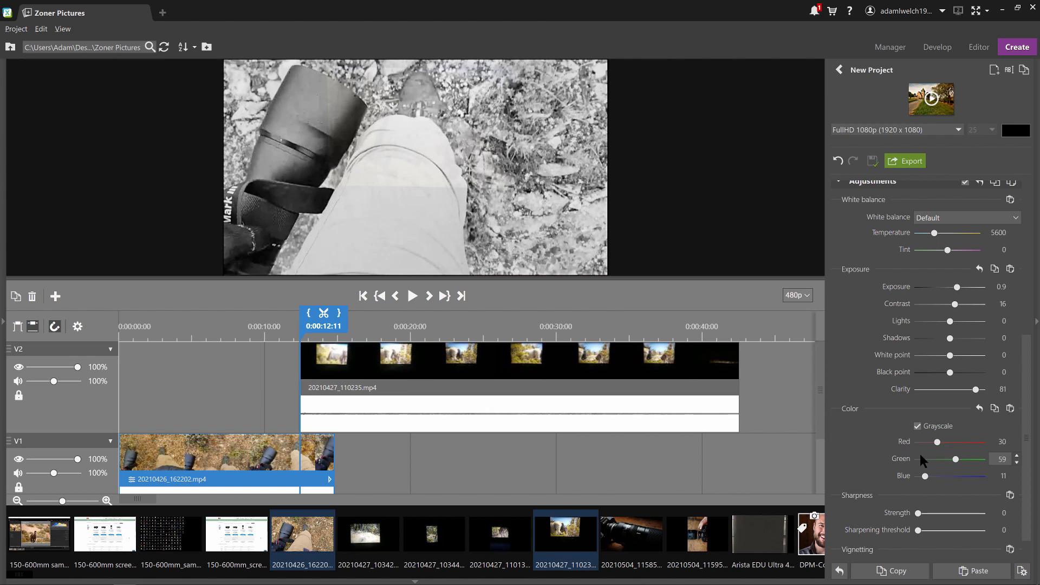
{"action": "left_click_drag", "start_coordinate": [938, 442], "coordinate": [938, 464]}
{"action": "left_click", "coordinate": [916, 426]}
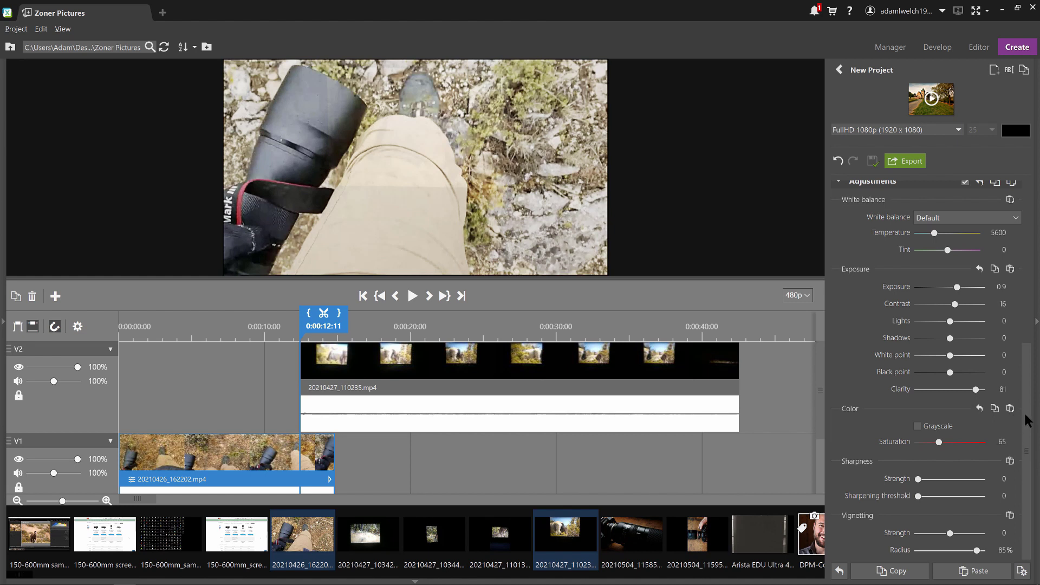
Review the white balance presets and the remaining adjustments available for the V1 clip
{"action": "scroll", "coordinate": [1023, 336], "scroll_direction": "up", "scroll_amount": 3}
{"action": "scroll", "coordinate": [1023, 326], "scroll_direction": "up", "scroll_amount": 1}
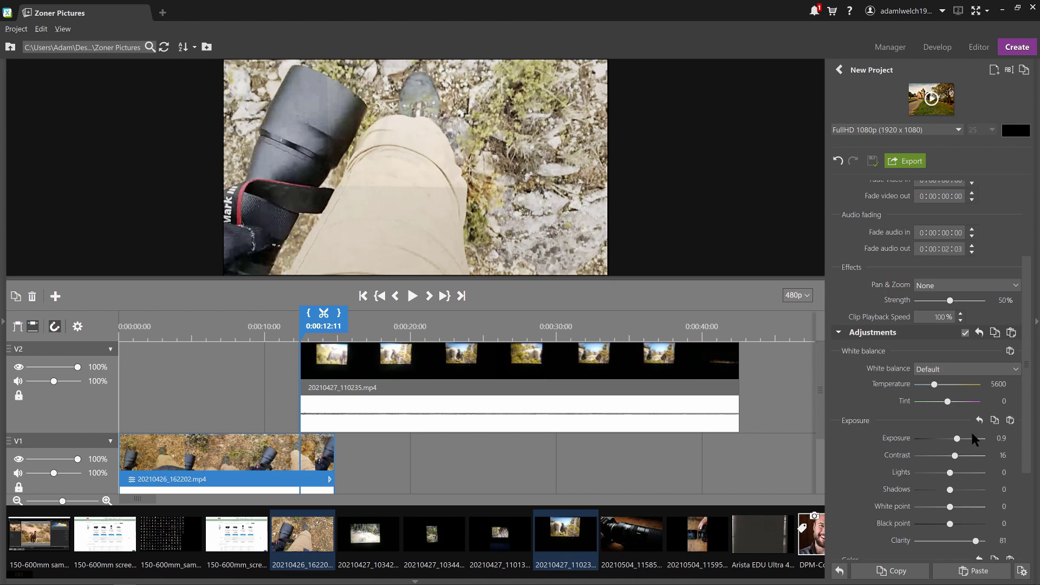
{"action": "left_click", "coordinate": [1012, 370]}
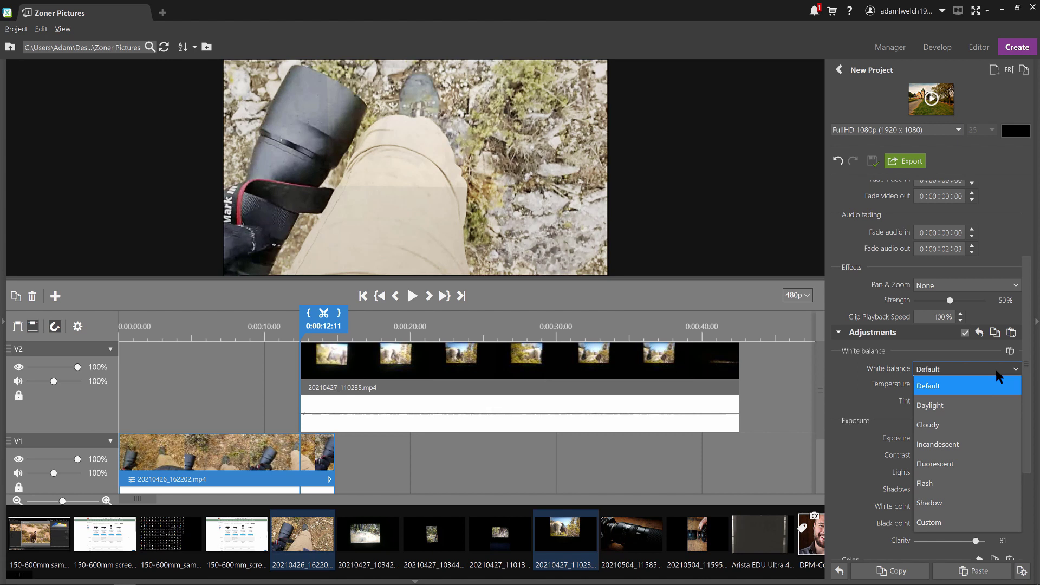
{"action": "left_click_drag", "start_coordinate": [1025, 398], "coordinate": [1019, 491]}
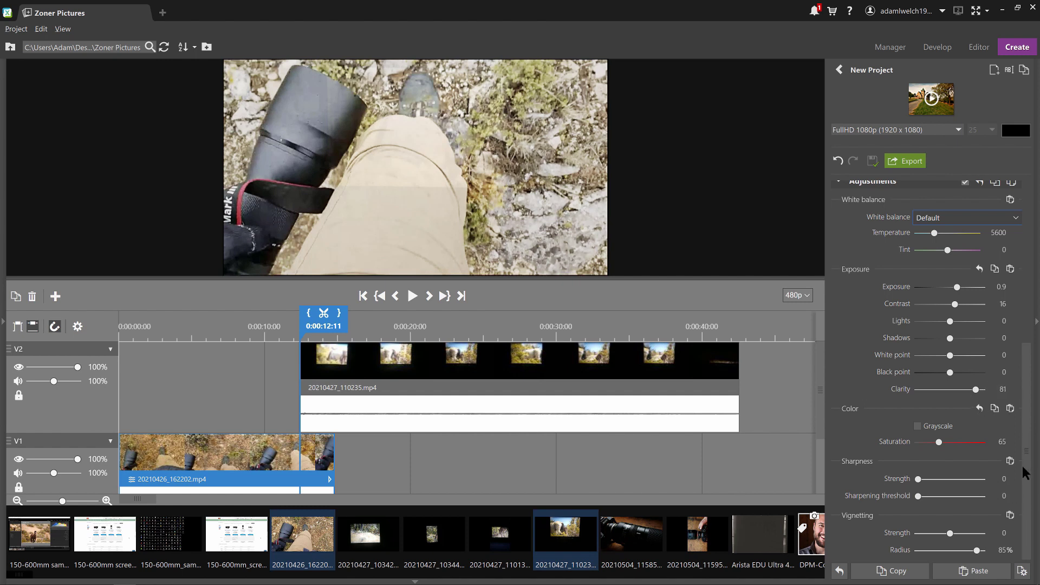
{"action": "left_click_drag", "start_coordinate": [1027, 433], "coordinate": [1034, 241]}
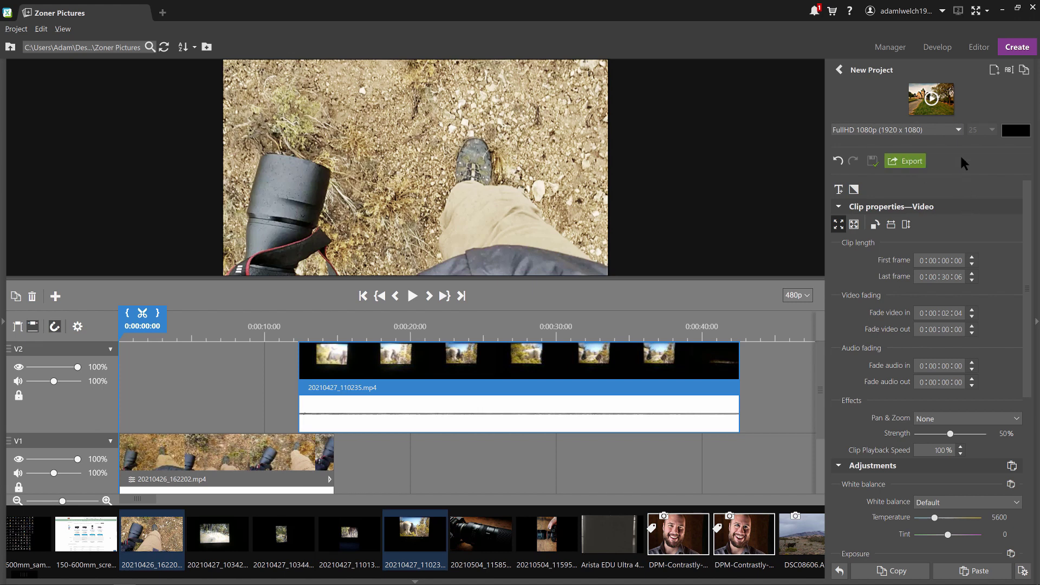
Check the available project resolutions, keep FullHD 1080p (1920 x 1080), and cancel the MP4 export
{"action": "left_click", "coordinate": [958, 130]}
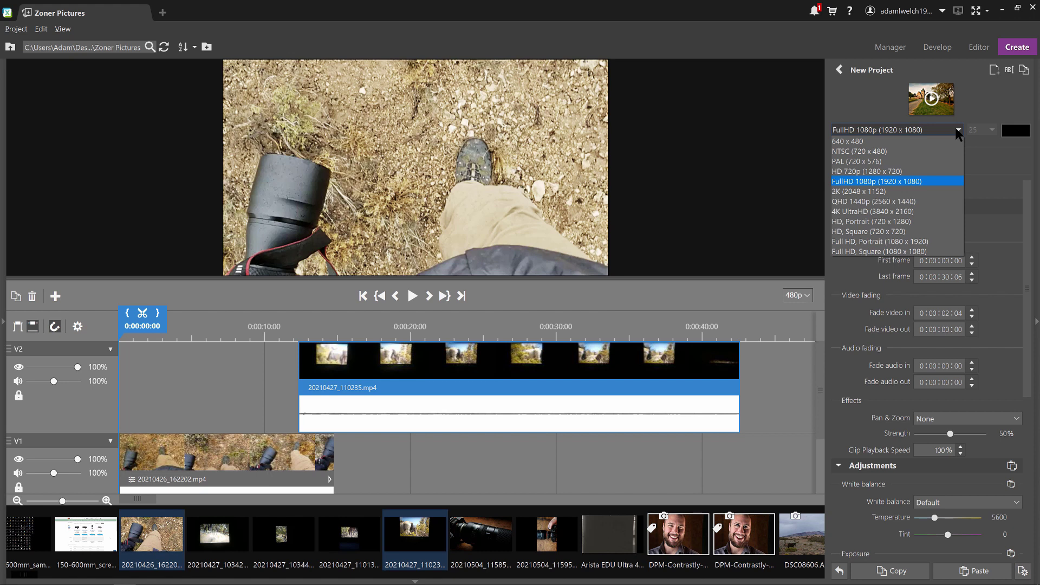
{"action": "left_click", "coordinate": [875, 182]}
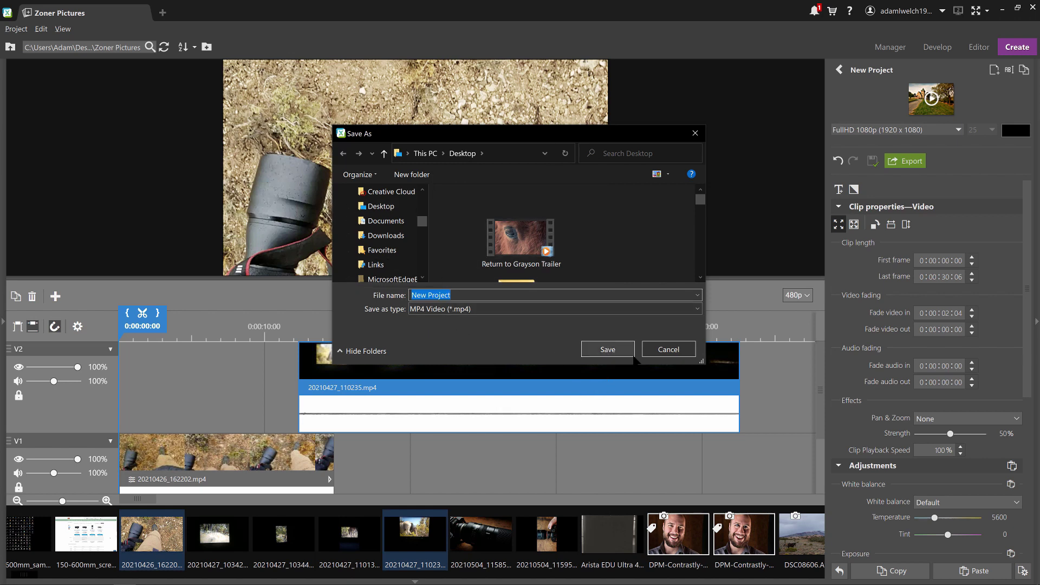
{"action": "left_click", "coordinate": [668, 351]}
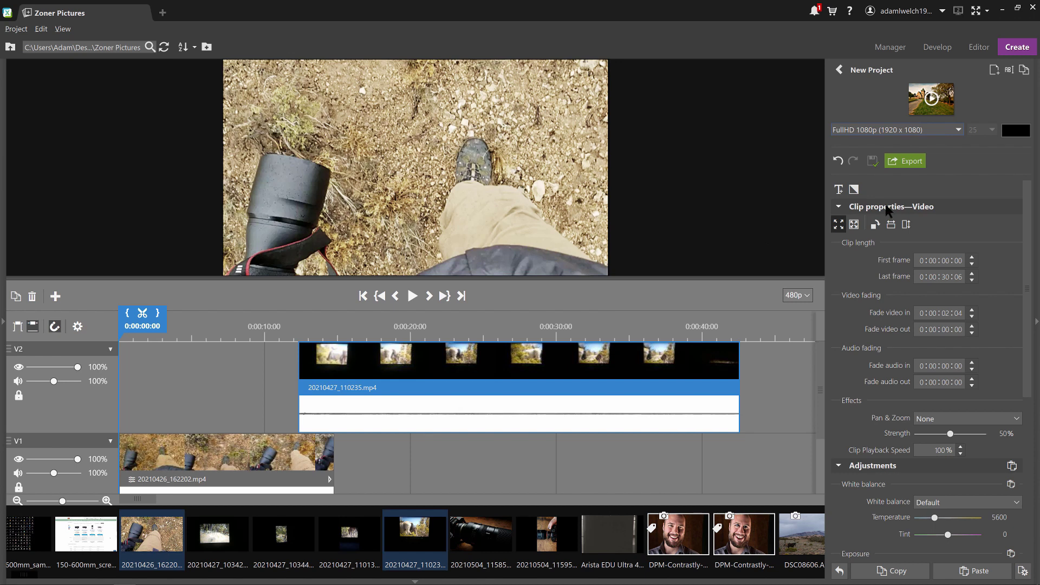
Return to the Manager workspace and browse the Zoner Pictures folder
{"action": "left_click", "coordinate": [897, 47]}
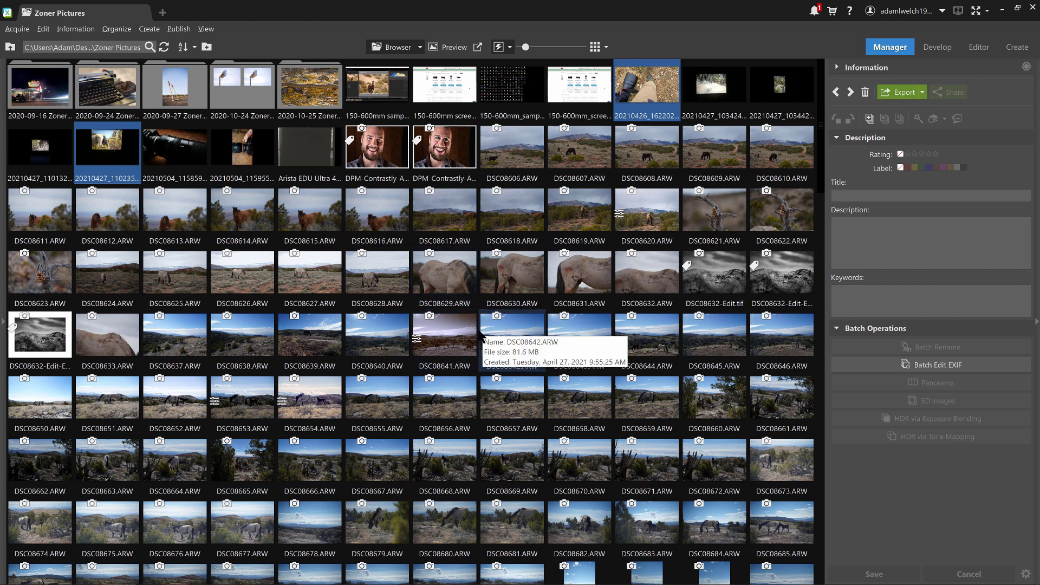
{"action": "scroll", "coordinate": [479, 333], "scroll_direction": "down", "scroll_amount": 1}
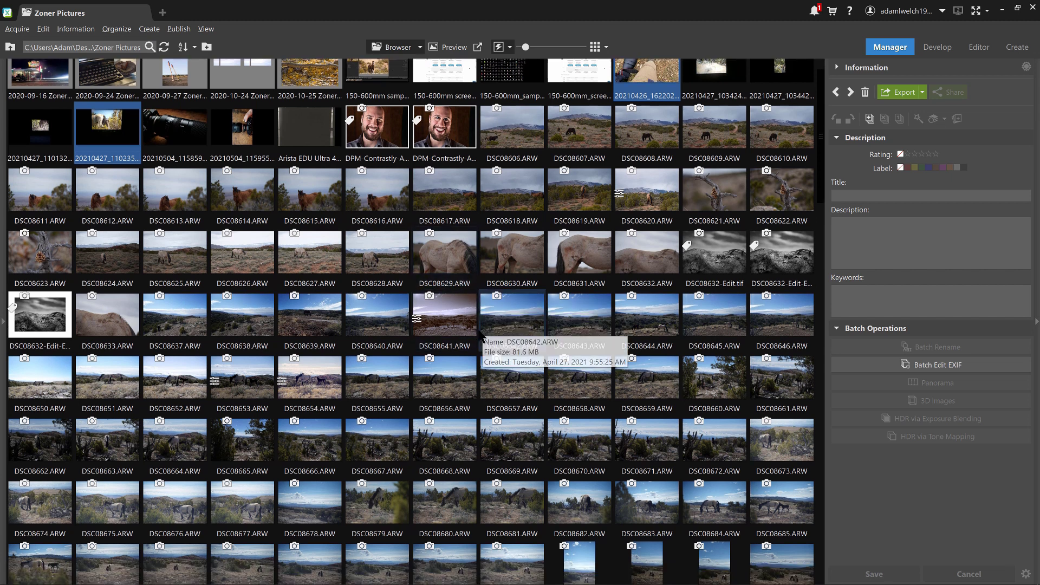
Start a scan from the EPSON Perfection V700/V750 TWAIN source with the target set to open the picture in the Editor
{"action": "scroll", "coordinate": [448, 327], "scroll_direction": "up", "scroll_amount": 1}
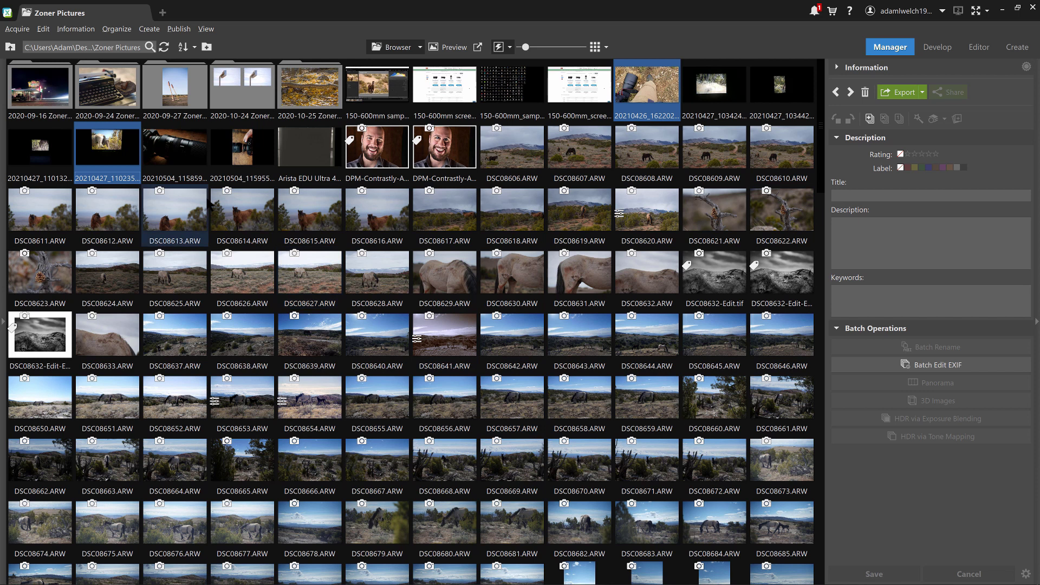
{"action": "left_click", "coordinate": [16, 29]}
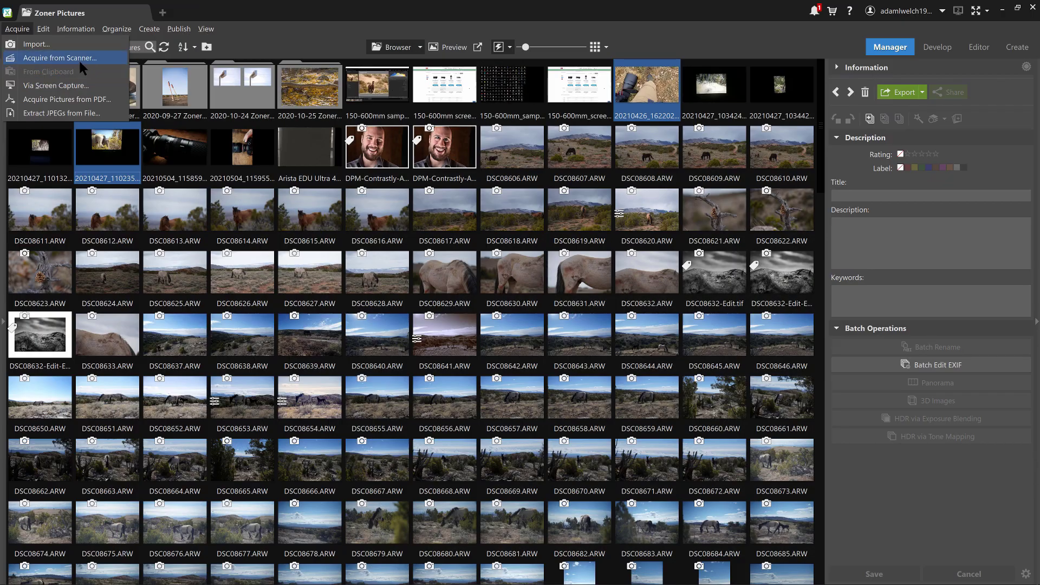
{"action": "left_click", "coordinate": [106, 55]}
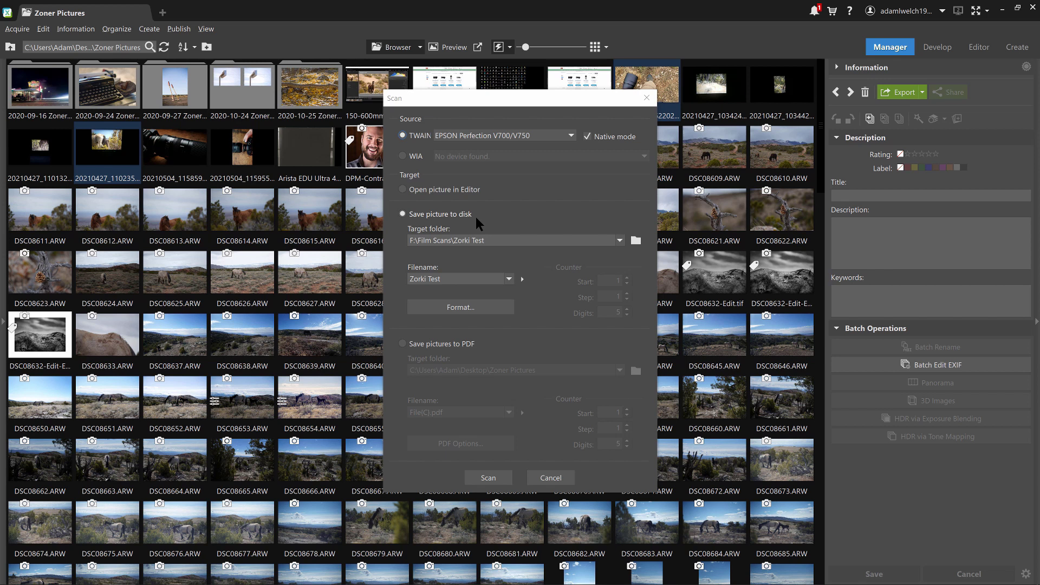
{"action": "left_click", "coordinate": [402, 189]}
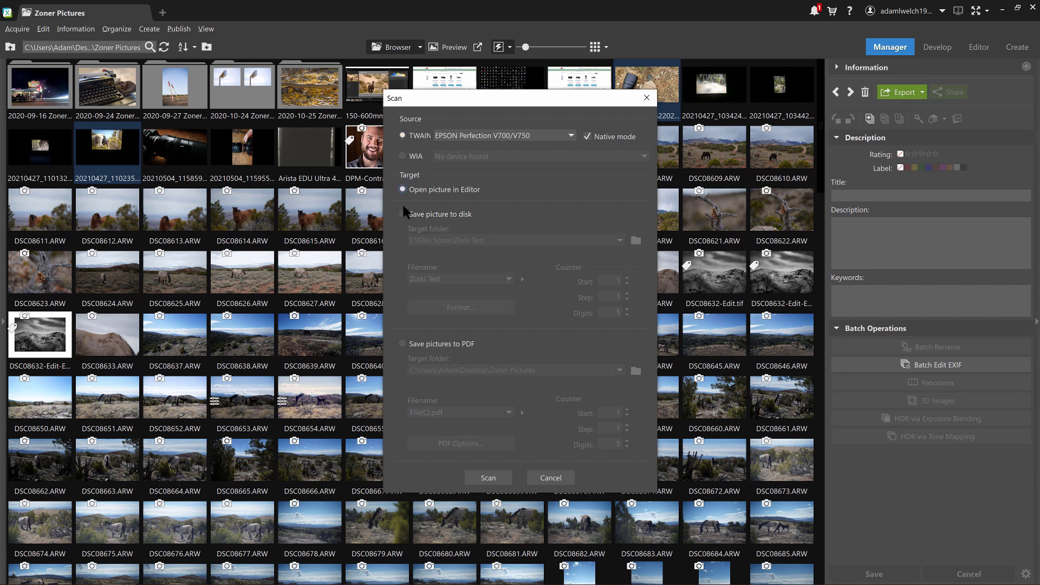
{"action": "left_click", "coordinate": [405, 213]}
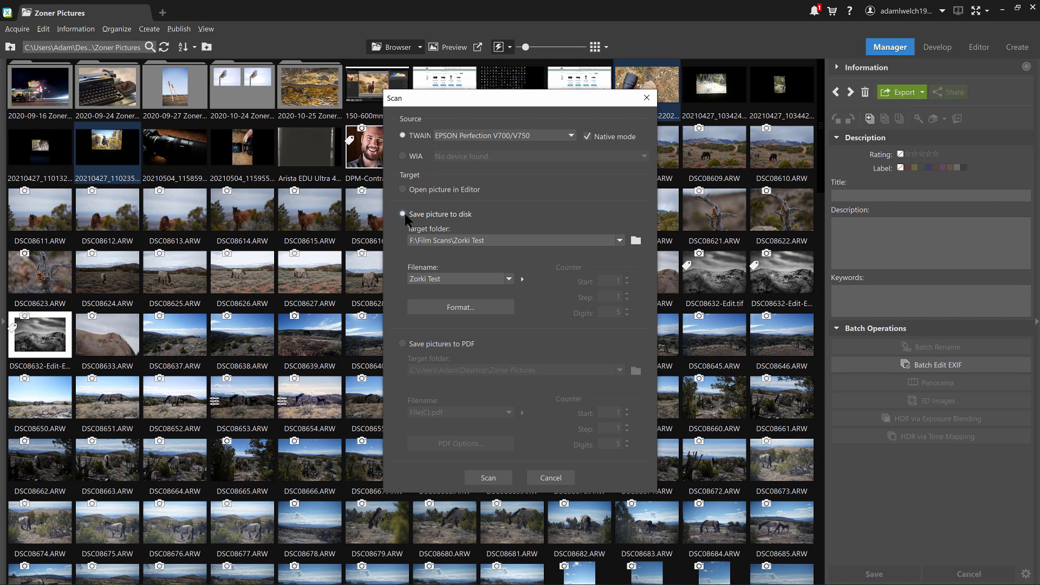
{"action": "left_click", "coordinate": [402, 189]}
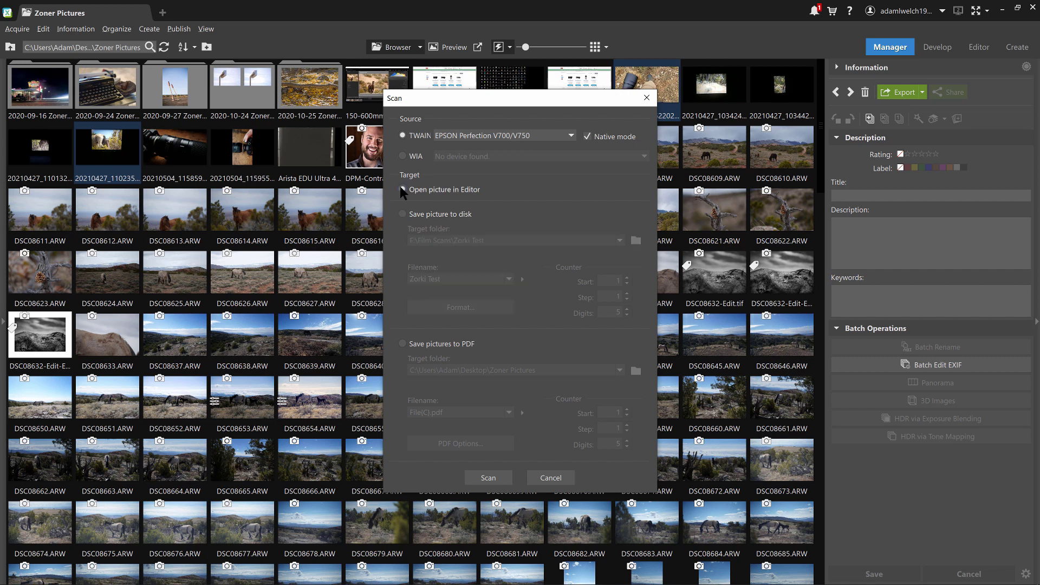
{"action": "left_click", "coordinate": [402, 214]}
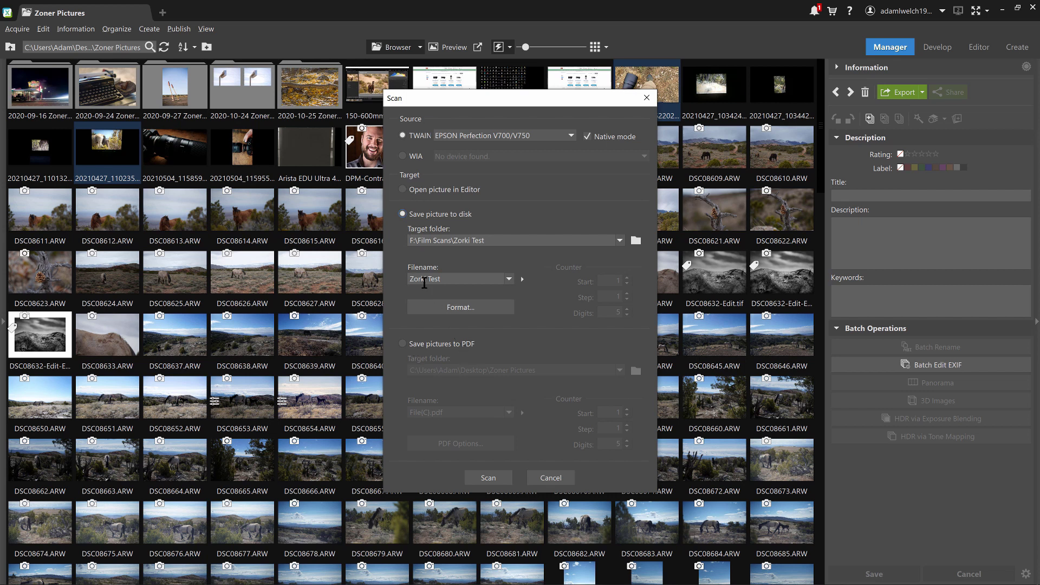
{"action": "left_click", "coordinate": [405, 189]}
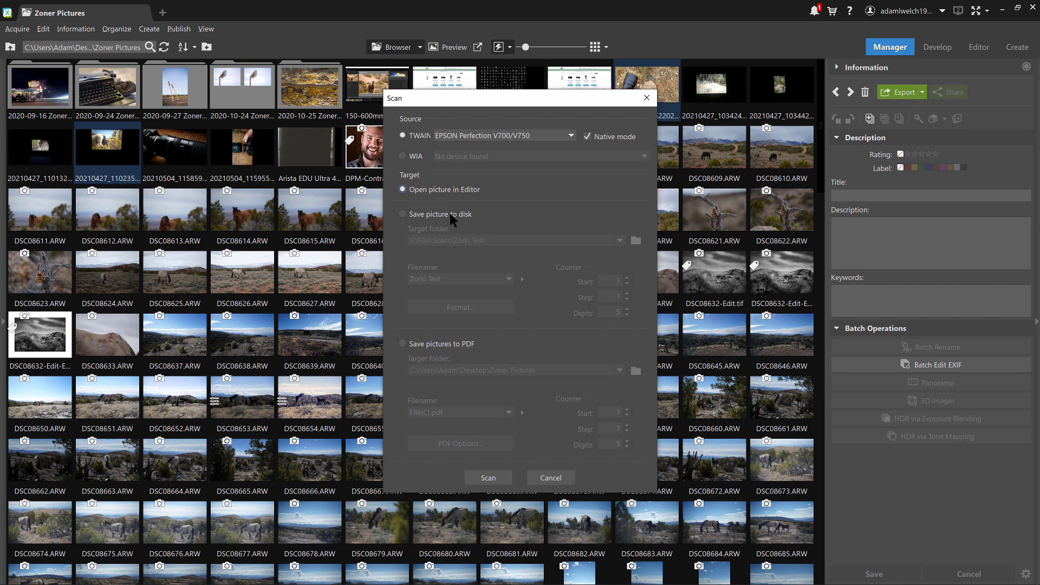
{"action": "left_click", "coordinate": [488, 478]}
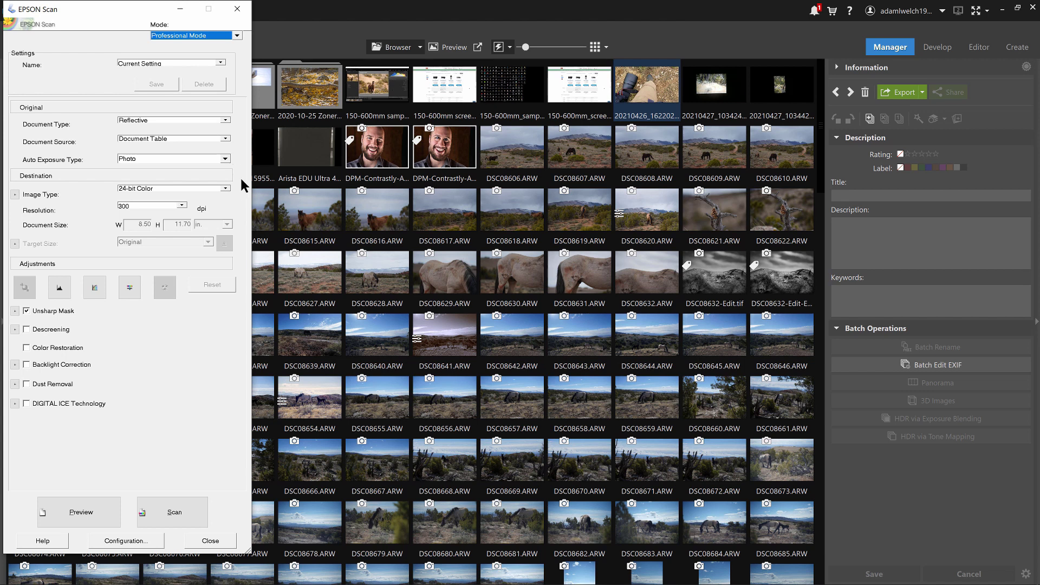
Set the scan's document type to Film (with Film Holder), film type to B&W Negative Film, and disable Unsharp Mask
{"action": "left_click", "coordinate": [227, 121]}
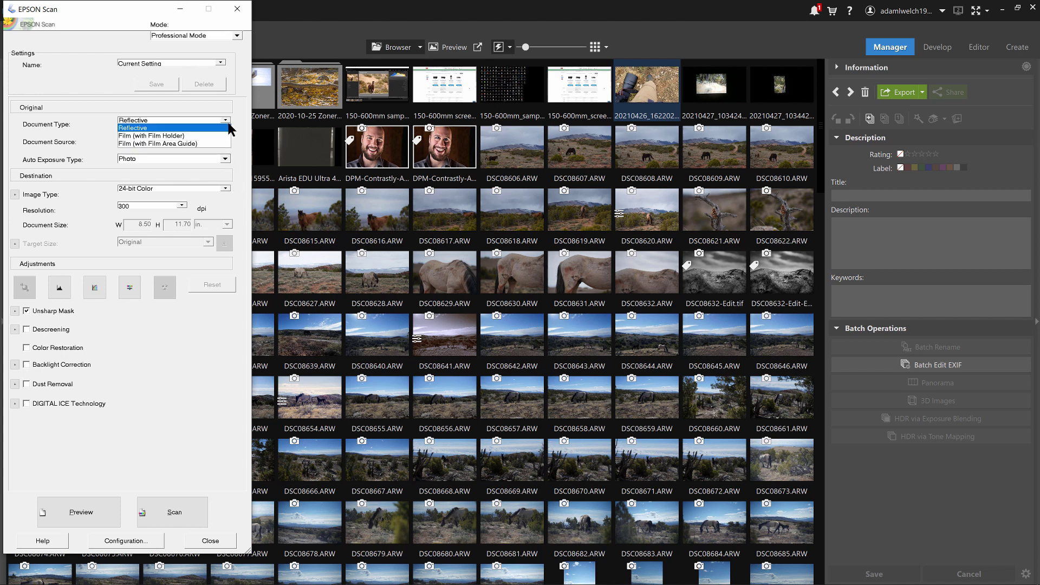
{"action": "left_click", "coordinate": [217, 136]}
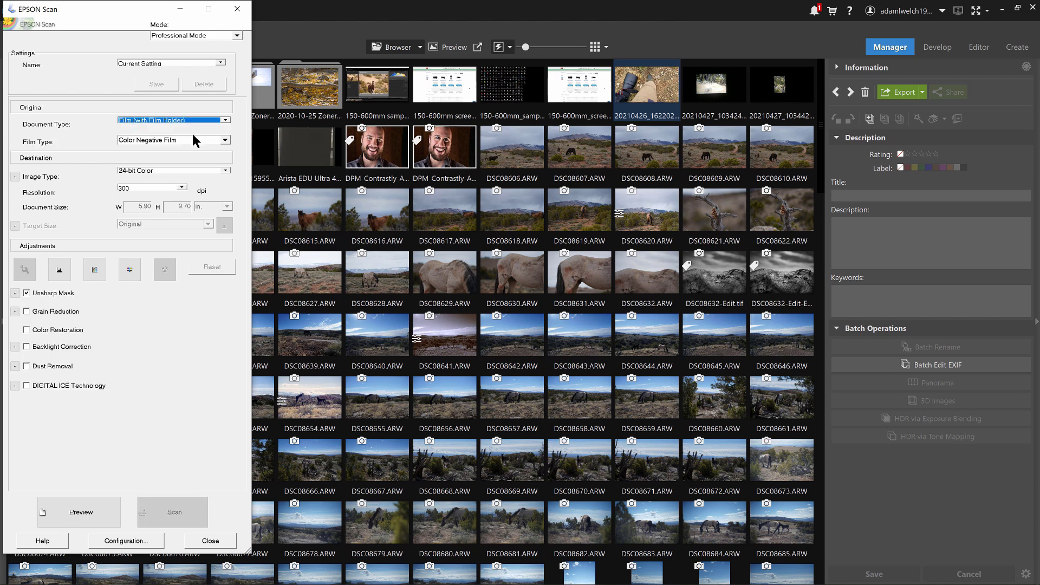
{"action": "left_click", "coordinate": [204, 142]}
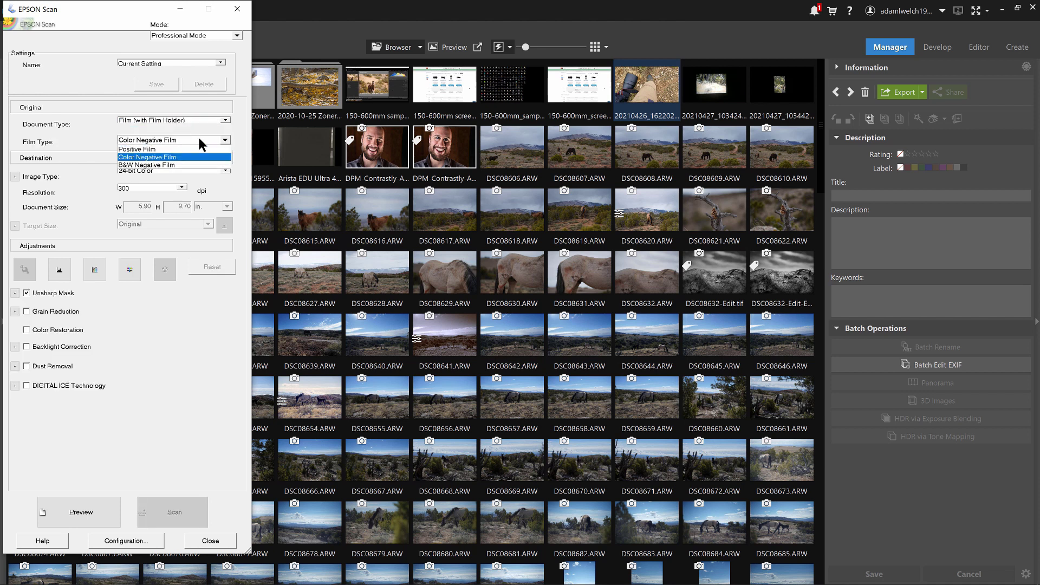
{"action": "left_click", "coordinate": [185, 165]}
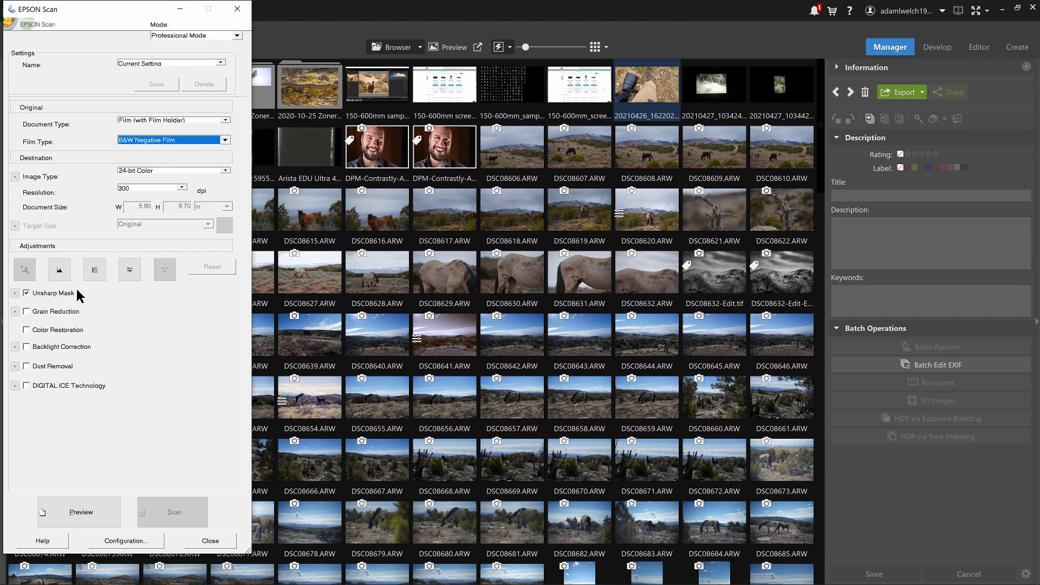
{"action": "left_click", "coordinate": [27, 294]}
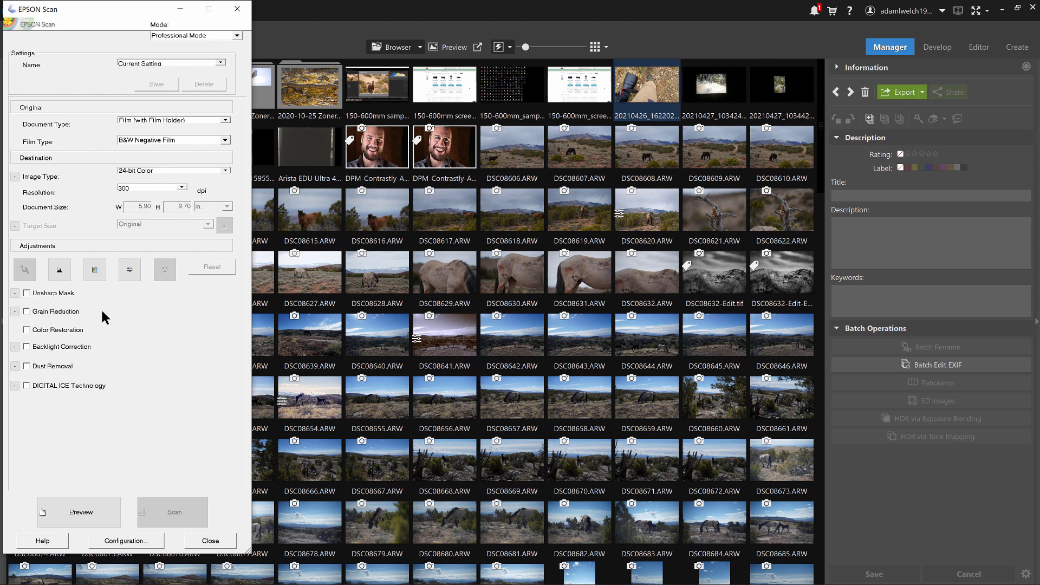
Preview the film in the scanner and turn both selected frames the right way up
{"action": "left_click", "coordinate": [86, 522]}
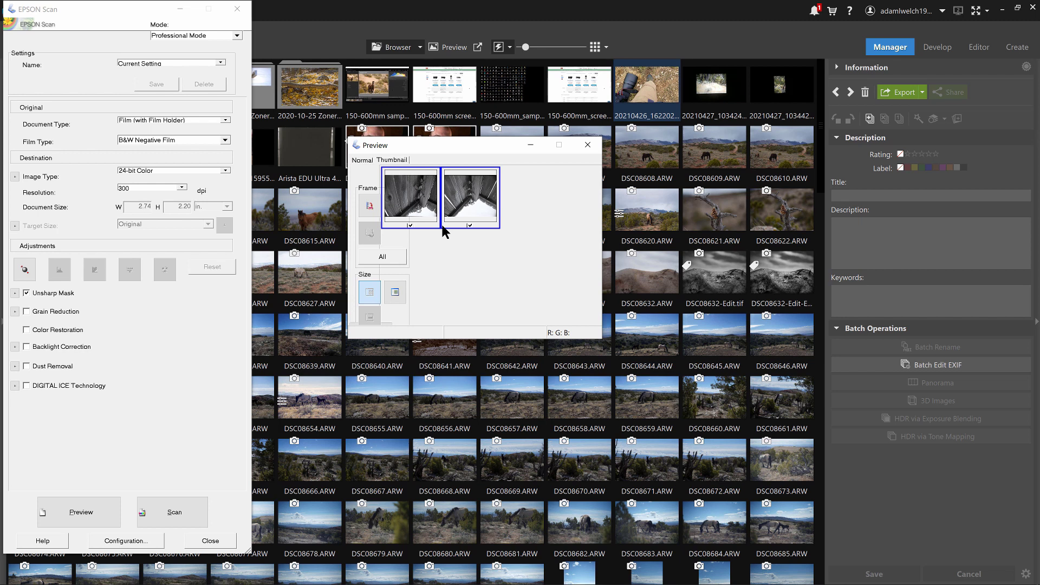
{"action": "left_click", "coordinate": [369, 209]}
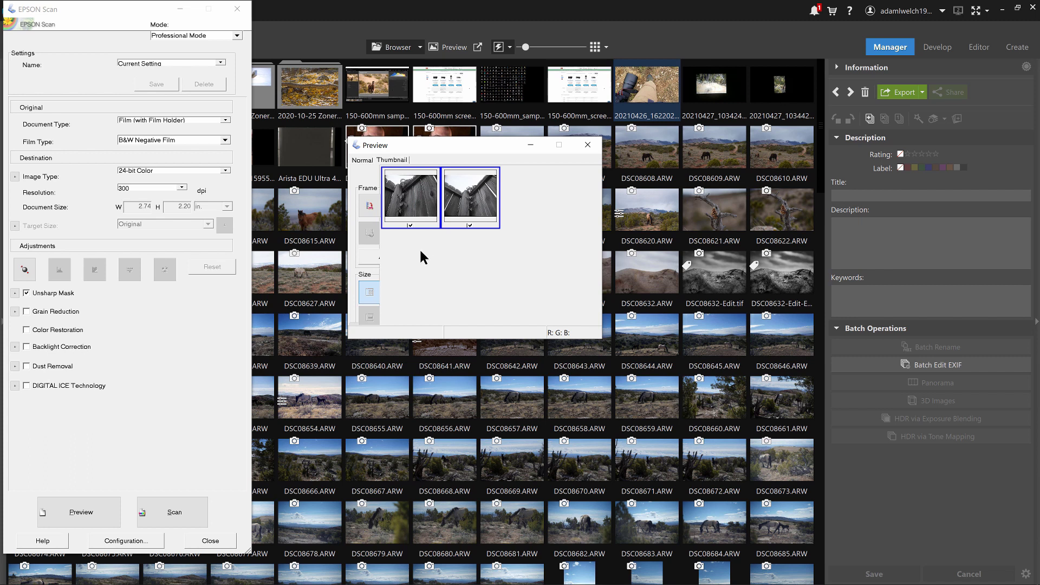
Scan both frames at 600 dpi with Unsharp Mask turned off
{"action": "left_click", "coordinate": [181, 187]}
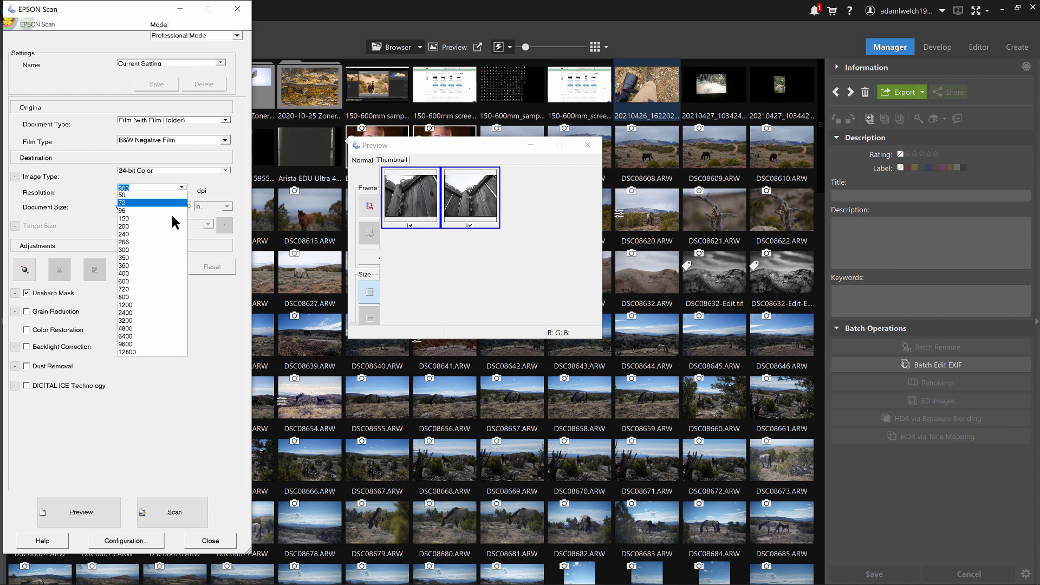
{"action": "left_click", "coordinate": [156, 282]}
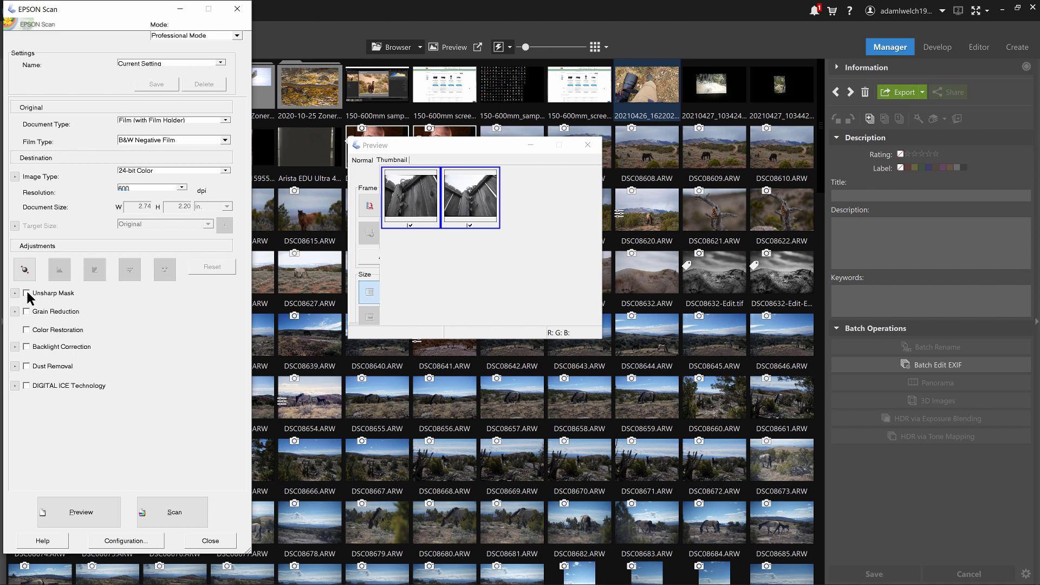
{"action": "left_click", "coordinate": [178, 515]}
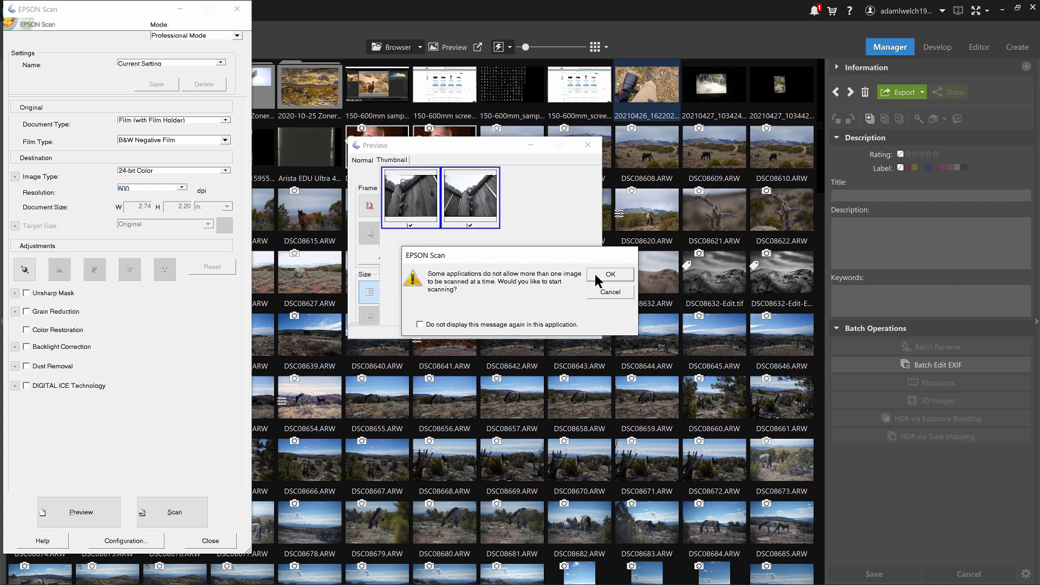
{"action": "left_click", "coordinate": [595, 274]}
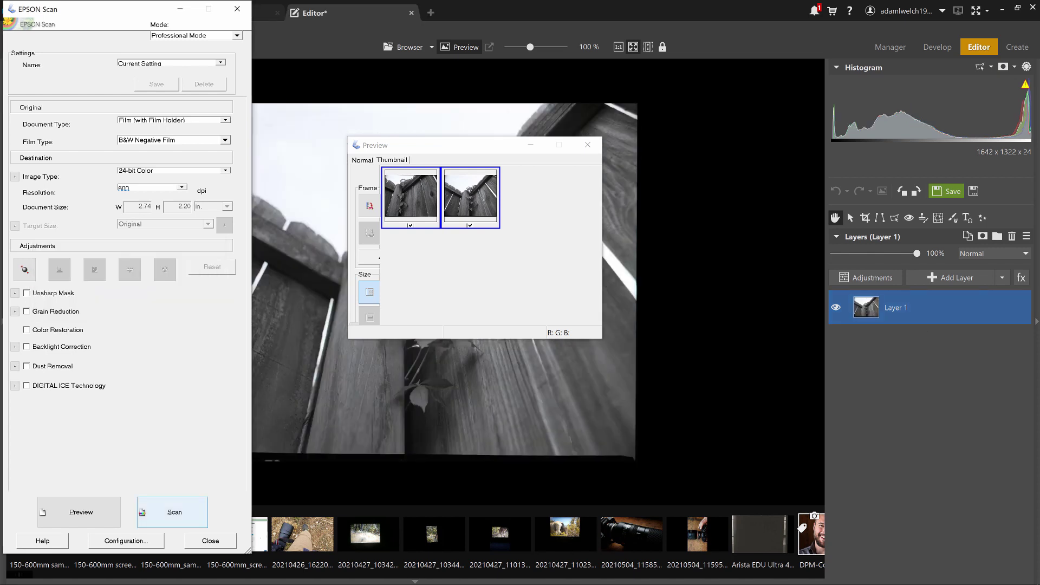
Close the scan preview, discarding its preview image, and exit EPSON Scan
{"action": "left_click", "coordinate": [591, 147]}
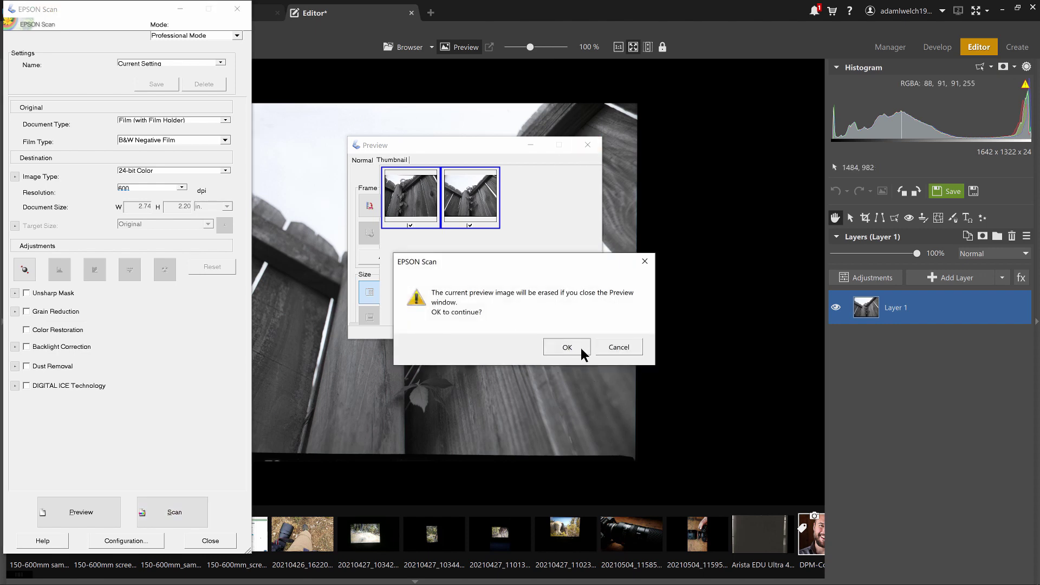
{"action": "left_click", "coordinate": [575, 346]}
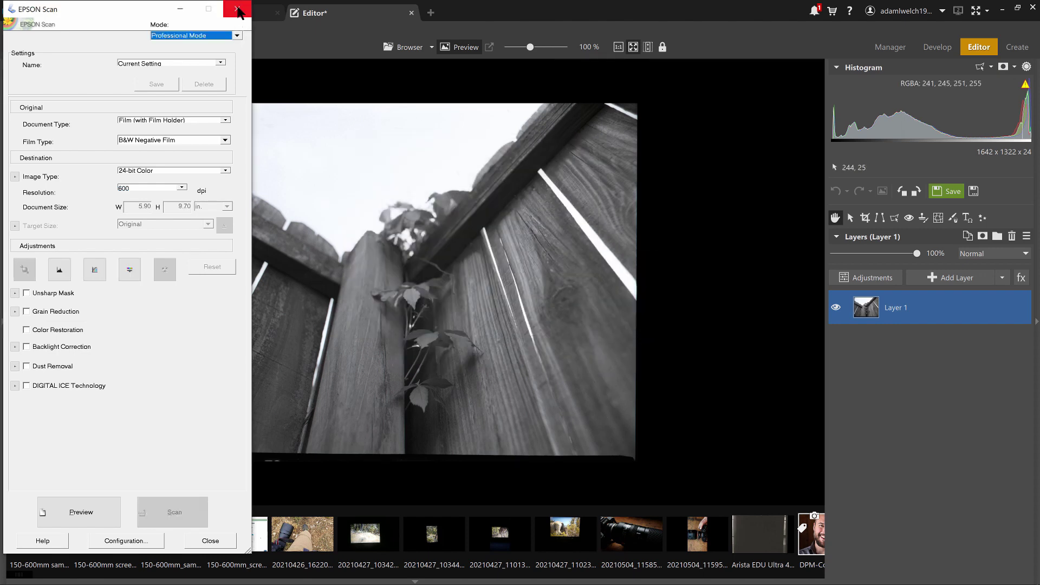
{"action": "left_click", "coordinate": [237, 10]}
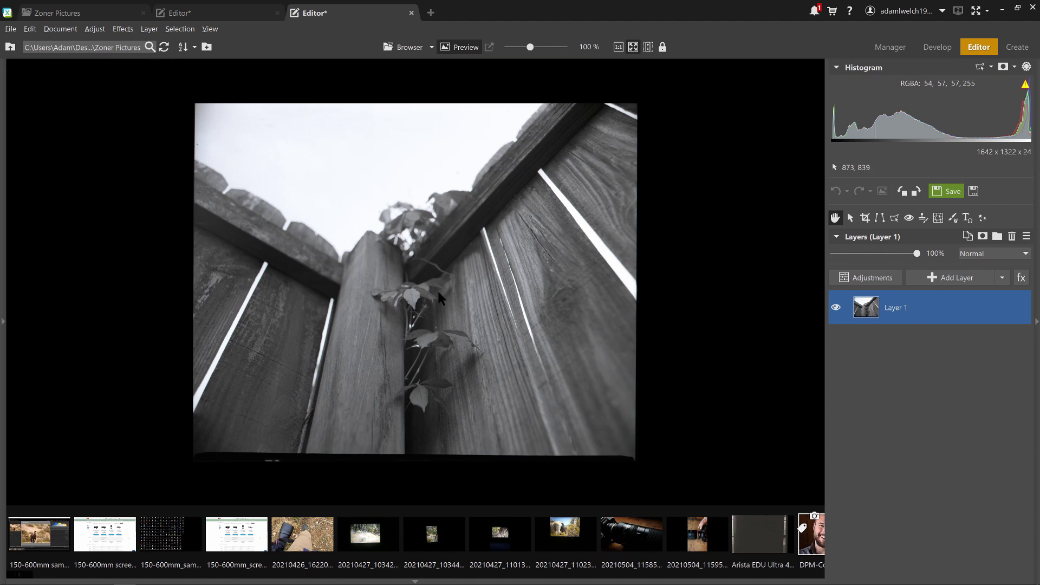
Examine the leaves, wood grain and overall framing of the fence scan open in the Editor
{"action": "scroll", "coordinate": [405, 328], "scroll_direction": "up", "scroll_amount": 1}
{"action": "scroll", "coordinate": [405, 327], "scroll_direction": "up", "scroll_amount": 15}
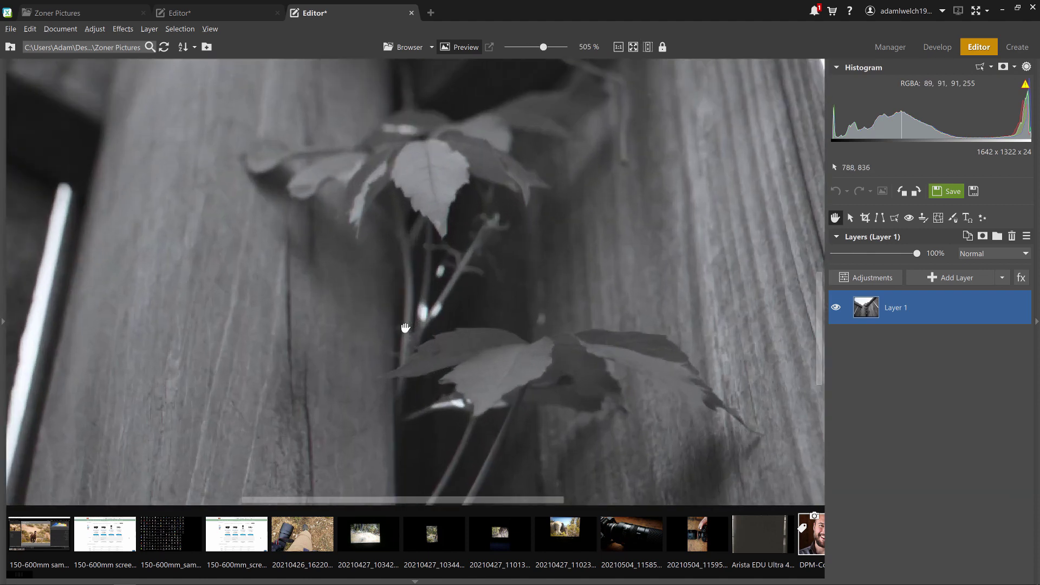
{"action": "left_click_drag", "start_coordinate": [406, 328], "coordinate": [439, 159]}
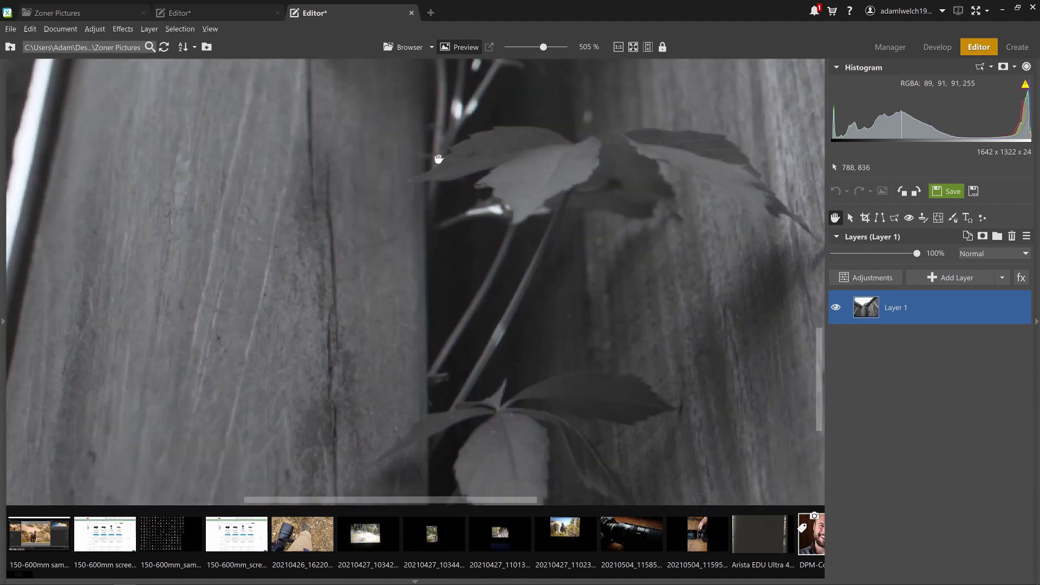
{"action": "scroll", "coordinate": [388, 238], "scroll_direction": "down", "scroll_amount": 12}
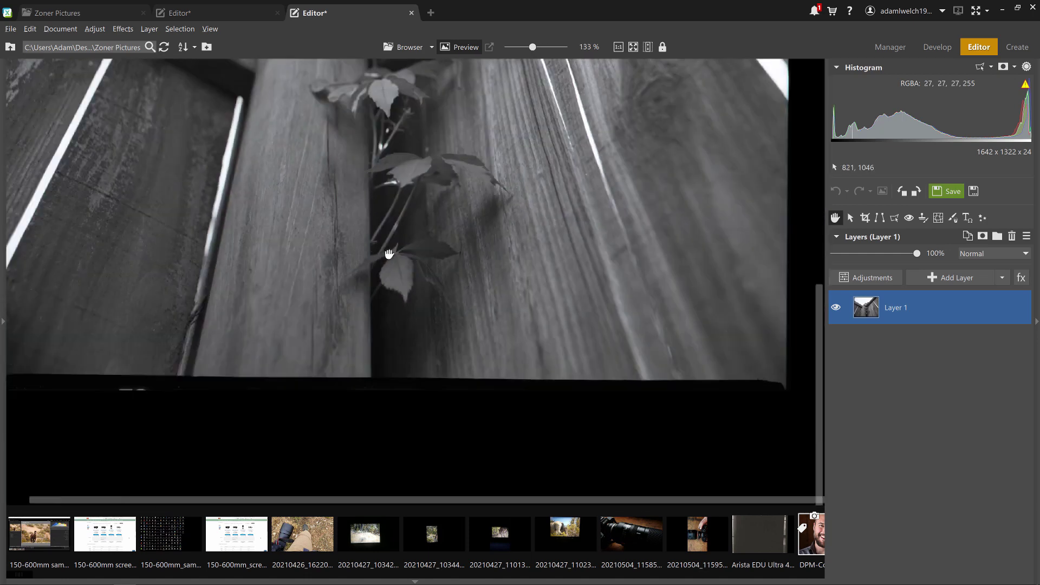
{"action": "scroll", "coordinate": [389, 254], "scroll_direction": "down", "scroll_amount": 1}
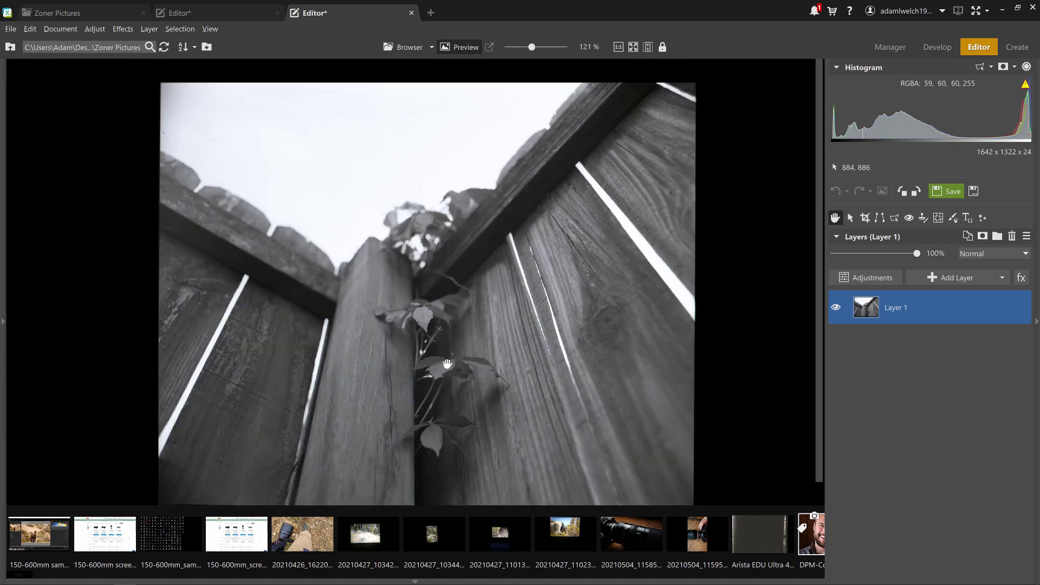
{"action": "scroll", "coordinate": [447, 369], "scroll_direction": "down", "scroll_amount": 1}
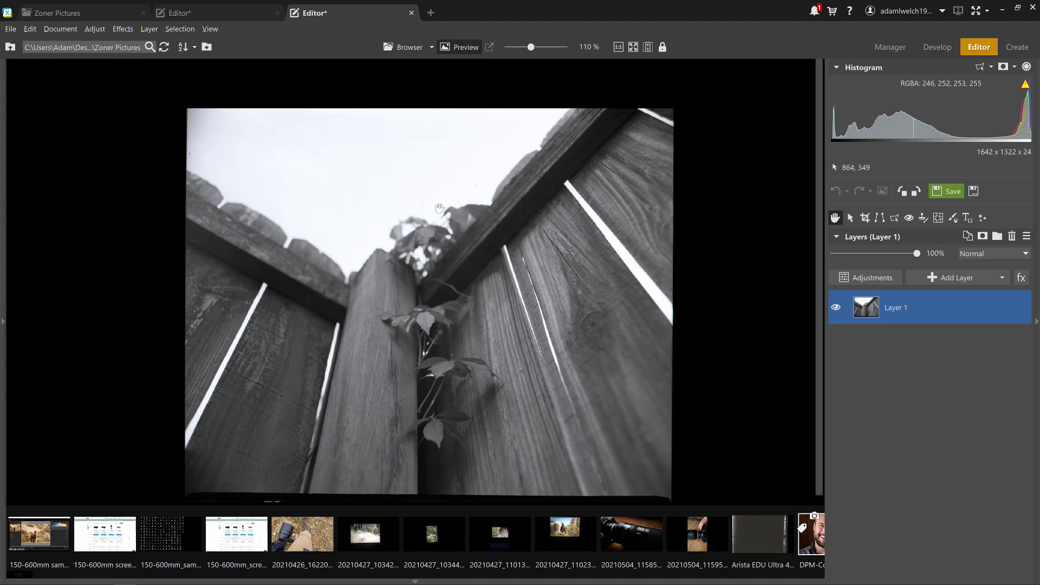
Check the Zoner Pictures folder, and examine the detail and framing of the other fence scan in its Editor tab
{"action": "left_click", "coordinate": [238, 14]}
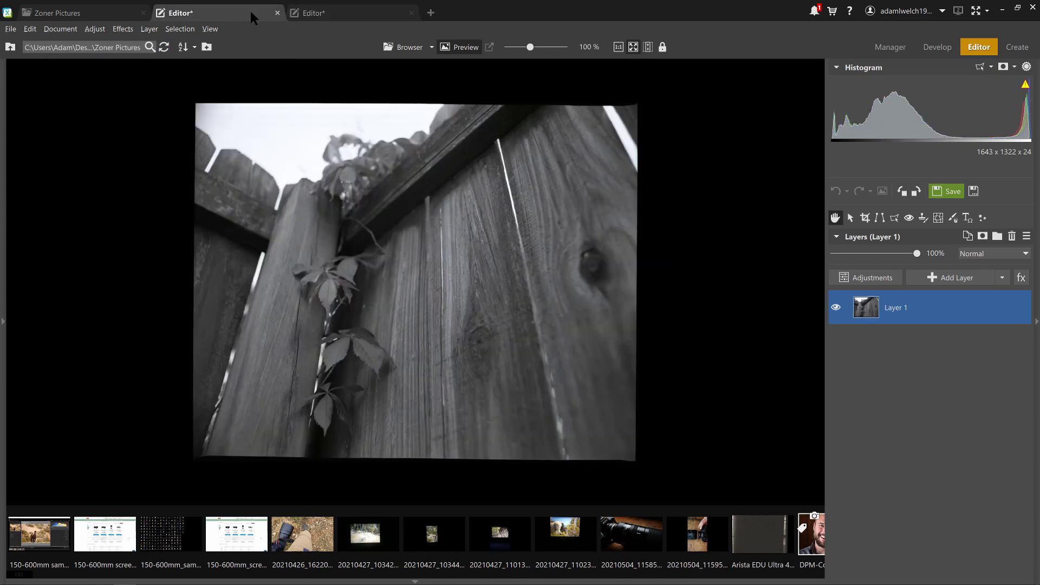
{"action": "left_click", "coordinate": [92, 10]}
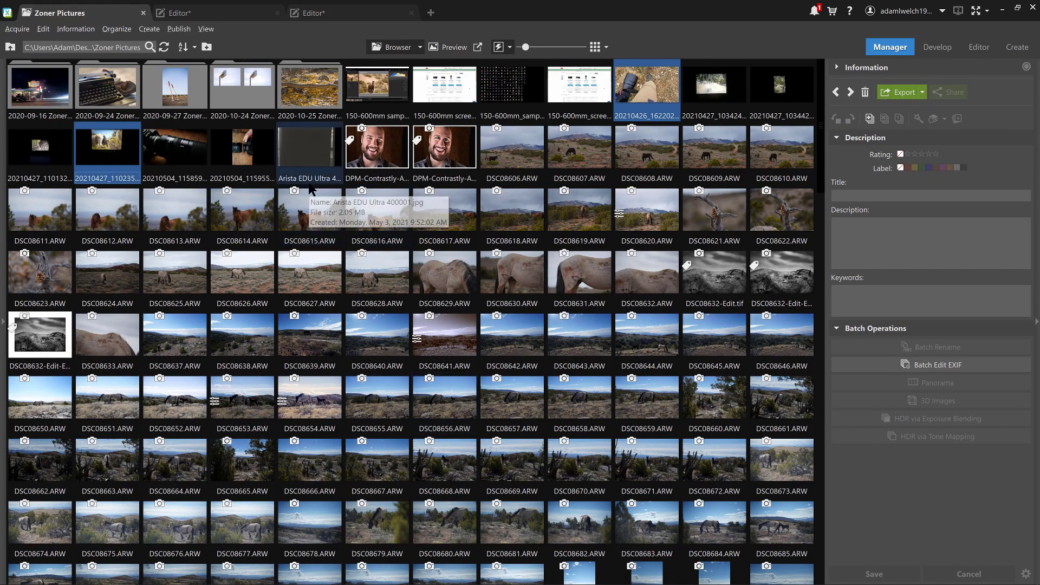
{"action": "left_click", "coordinate": [224, 15]}
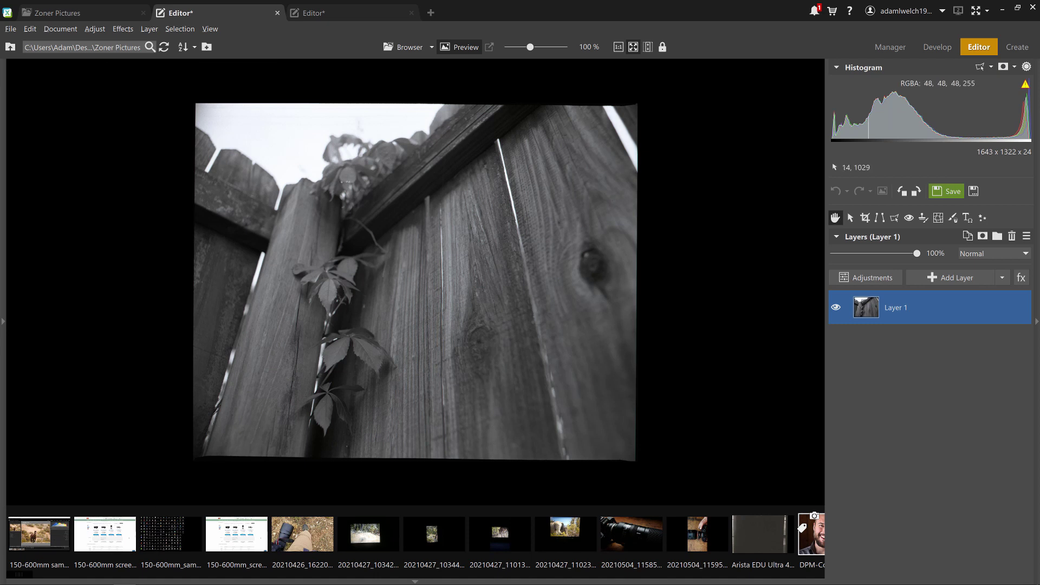
{"action": "scroll", "coordinate": [342, 445], "scroll_direction": "up", "scroll_amount": 6}
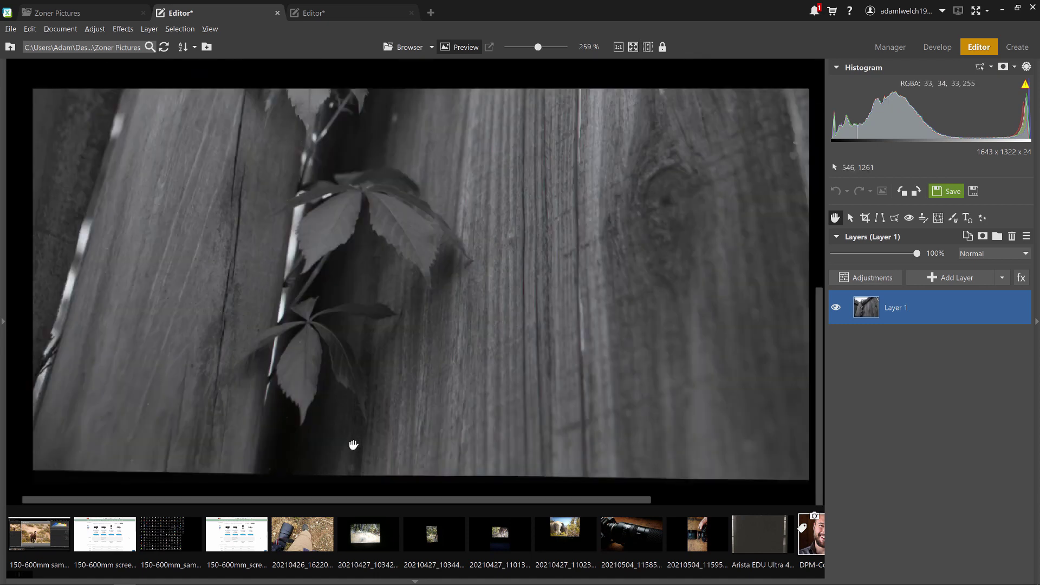
{"action": "scroll", "coordinate": [411, 327], "scroll_direction": "down", "scroll_amount": 3}
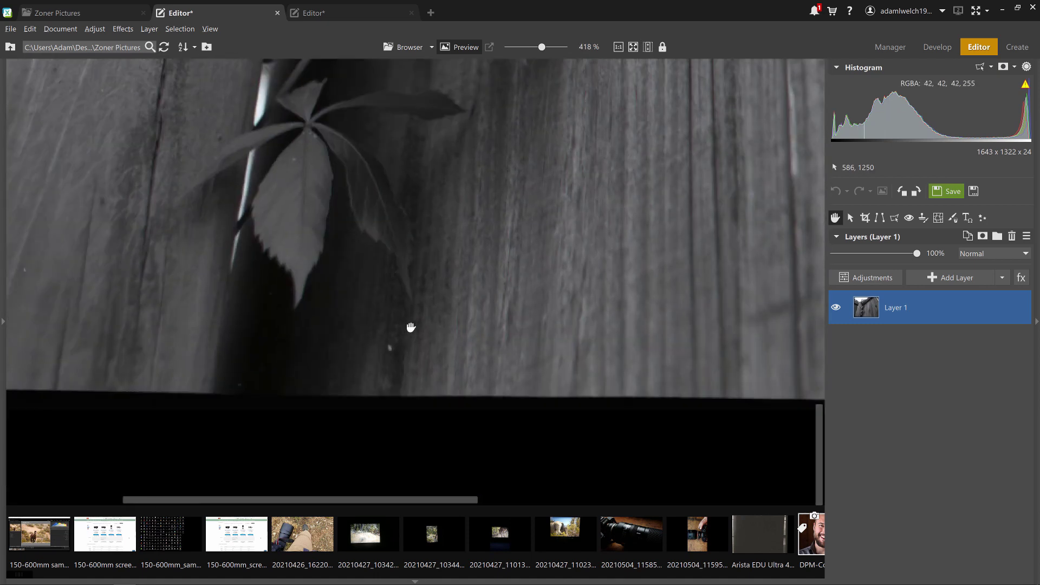
{"action": "scroll", "coordinate": [411, 327], "scroll_direction": "down", "scroll_amount": 4}
{"action": "scroll", "coordinate": [410, 327], "scroll_direction": "down", "scroll_amount": 1}
{"action": "scroll", "coordinate": [404, 338], "scroll_direction": "up", "scroll_amount": 2}
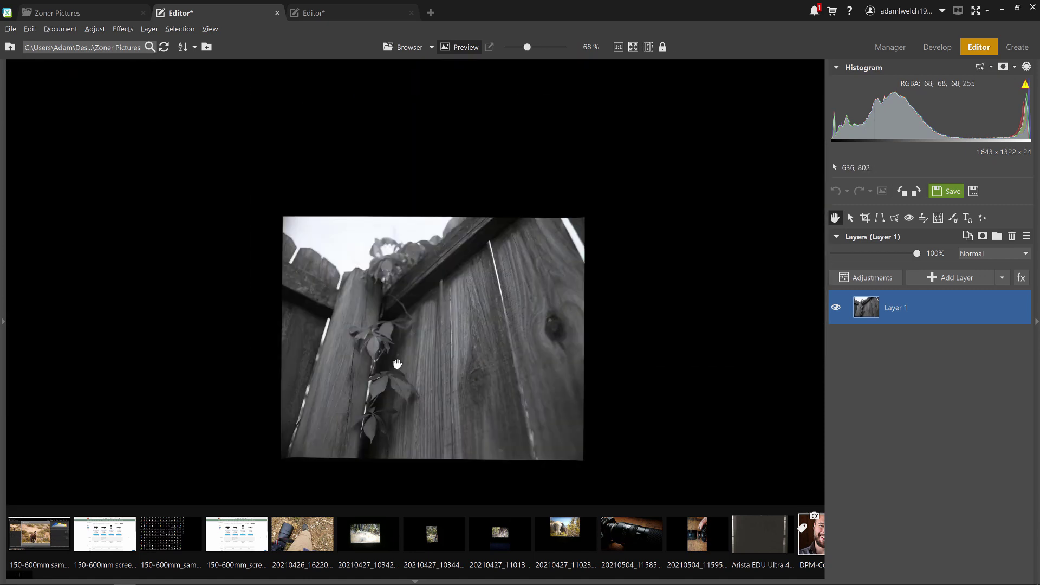
{"action": "scroll", "coordinate": [403, 340], "scroll_direction": "up", "scroll_amount": 2}
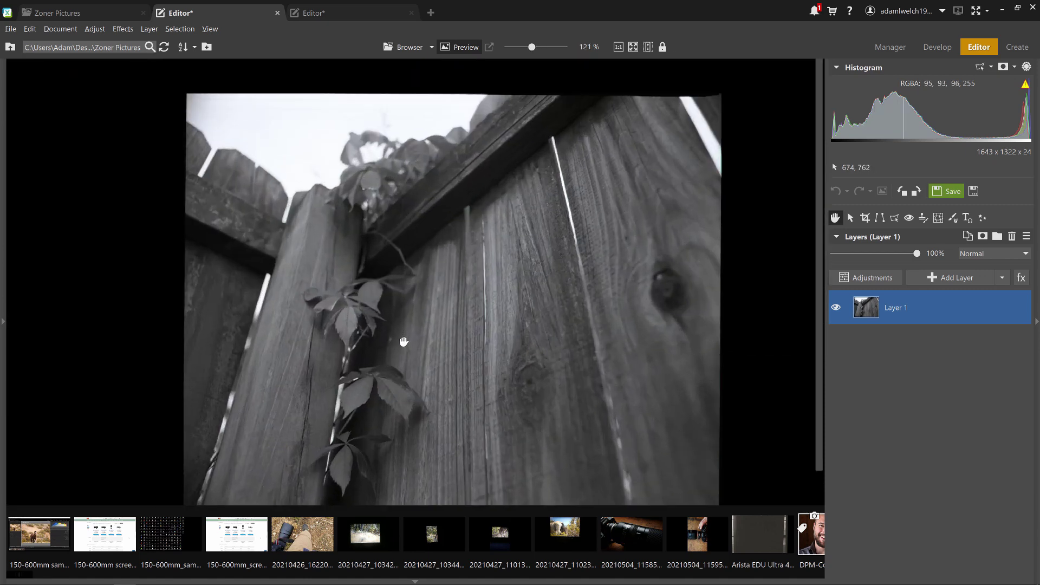
Open Quick Edits for the fence scan with the larger sky area and shape its RGB tone curve into a gentle S-curve
{"action": "scroll", "coordinate": [404, 328], "scroll_direction": "down", "scroll_amount": 1}
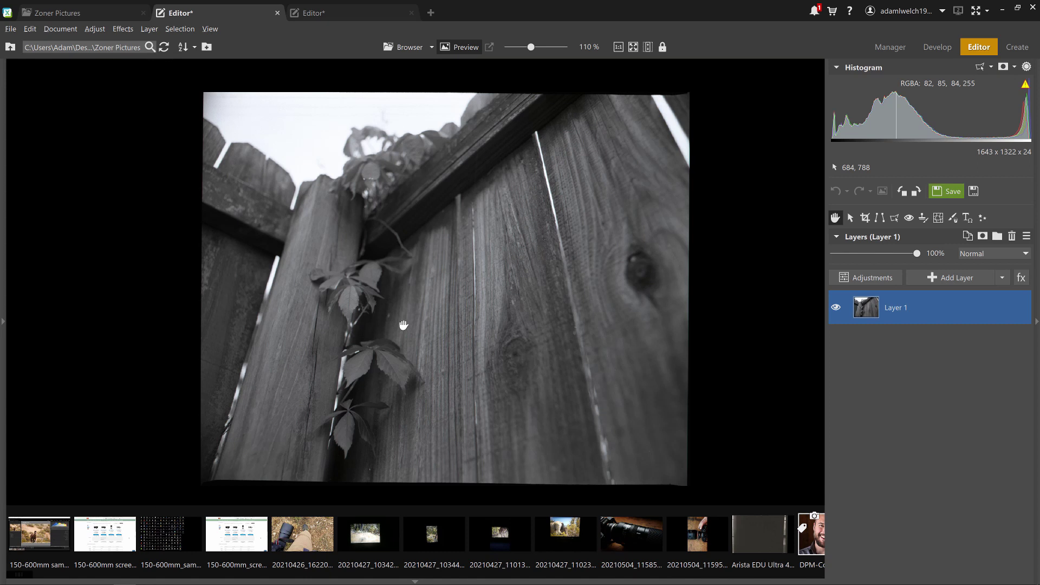
{"action": "left_click", "coordinate": [331, 12]}
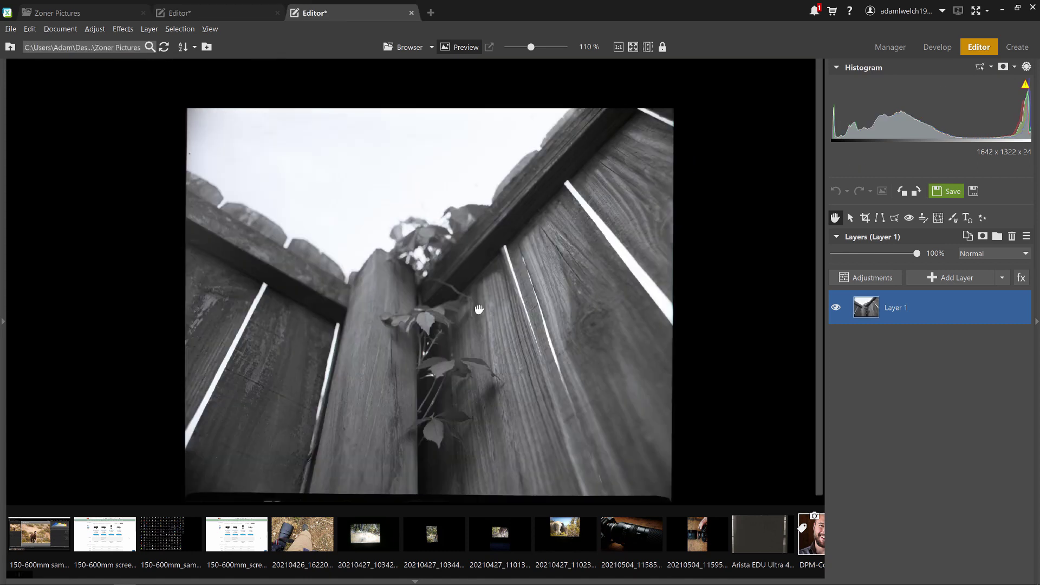
{"action": "mouse_move", "coordinate": [443, 353]}
{"action": "left_mouse_down"}
{"action": "mouse_move", "coordinate": [433, 340]}
{"action": "mouse_move", "coordinate": [460, 342]}
{"action": "left_mouse_up"}
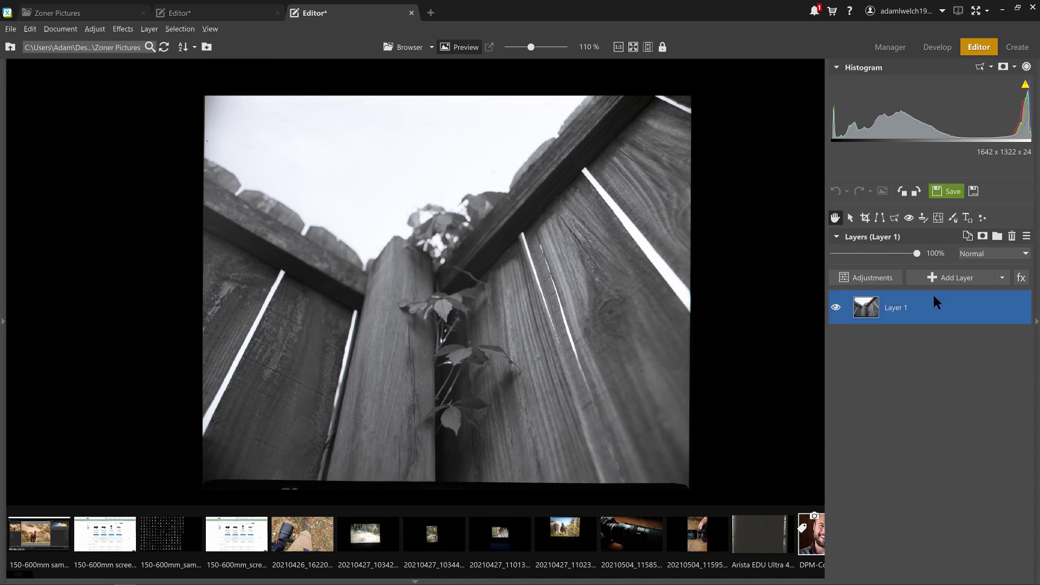
{"action": "left_click", "coordinate": [875, 280]}
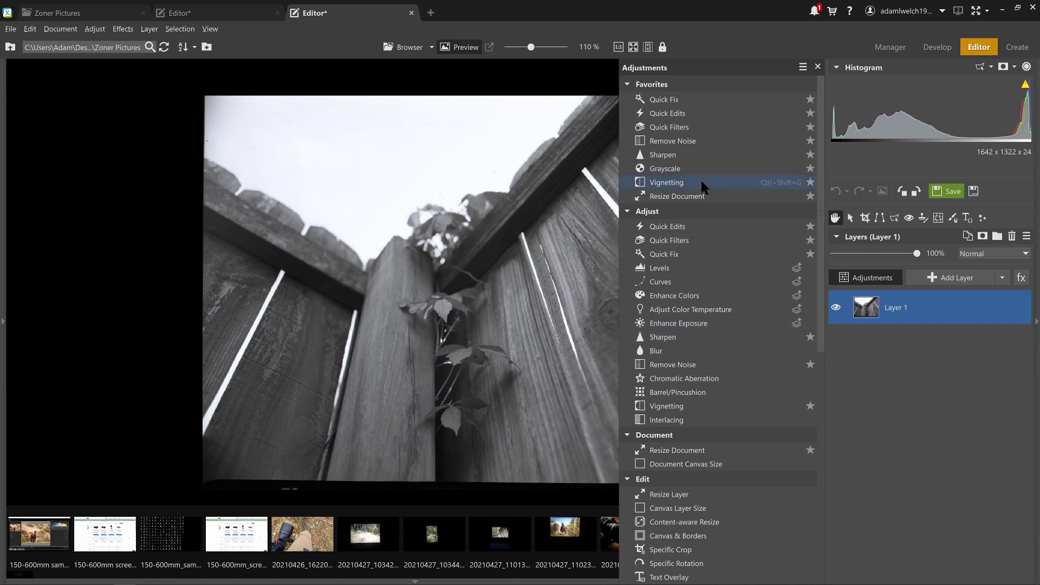
{"action": "left_click", "coordinate": [678, 113]}
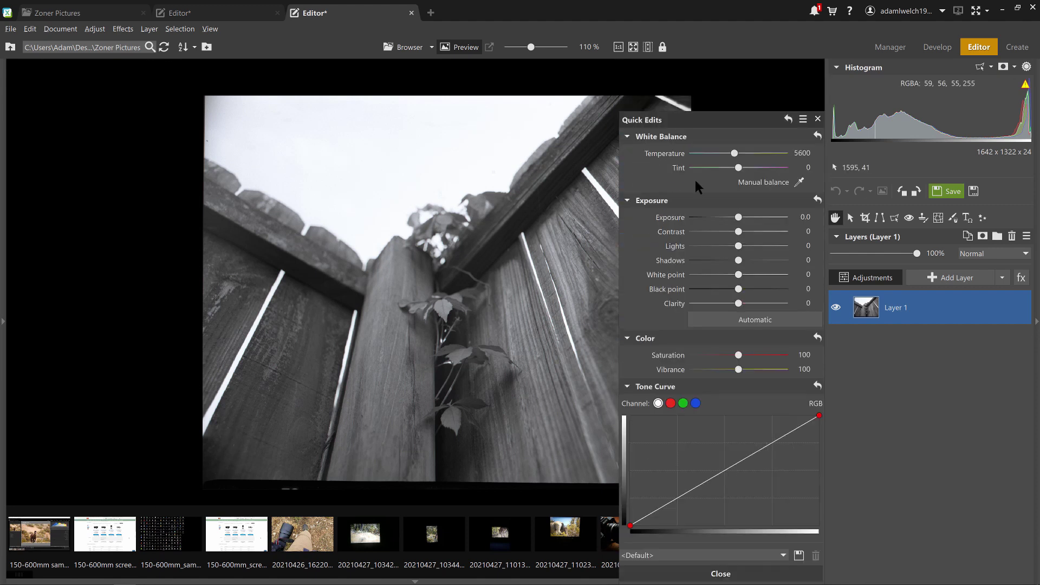
{"action": "left_click_drag", "start_coordinate": [775, 441], "coordinate": [771, 433]}
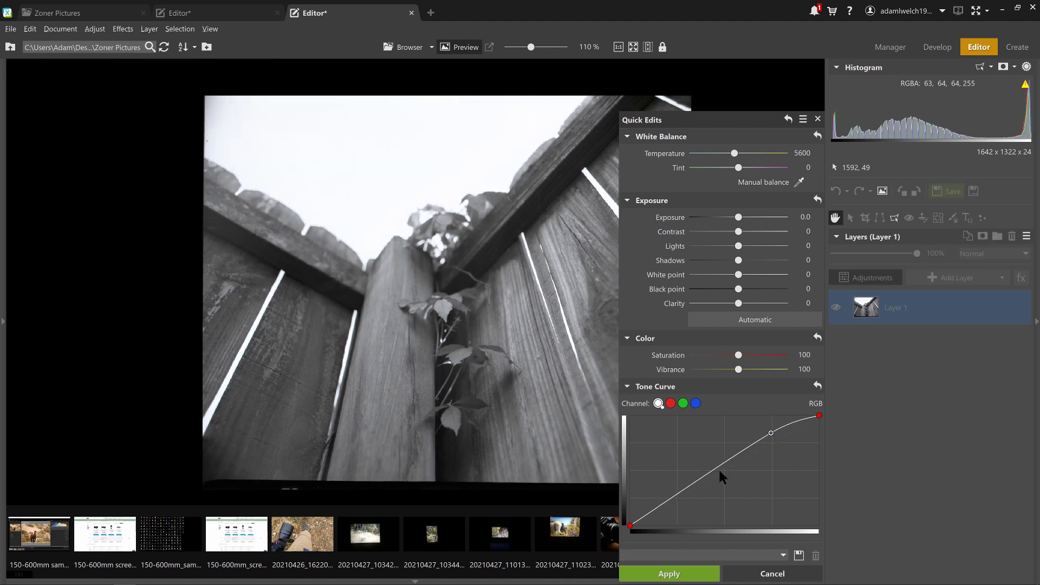
{"action": "left_click_drag", "start_coordinate": [685, 491], "coordinate": [686, 498]}
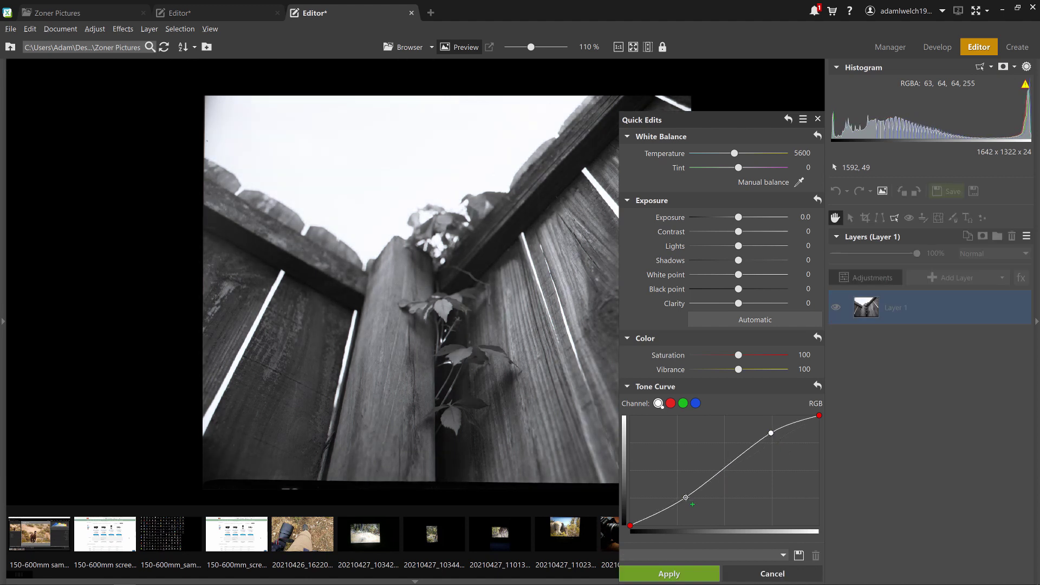
Set Shadows to 25 and Clarity to 30, and apply the Quick Edits to the fence scan
{"action": "left_click", "coordinate": [750, 260]}
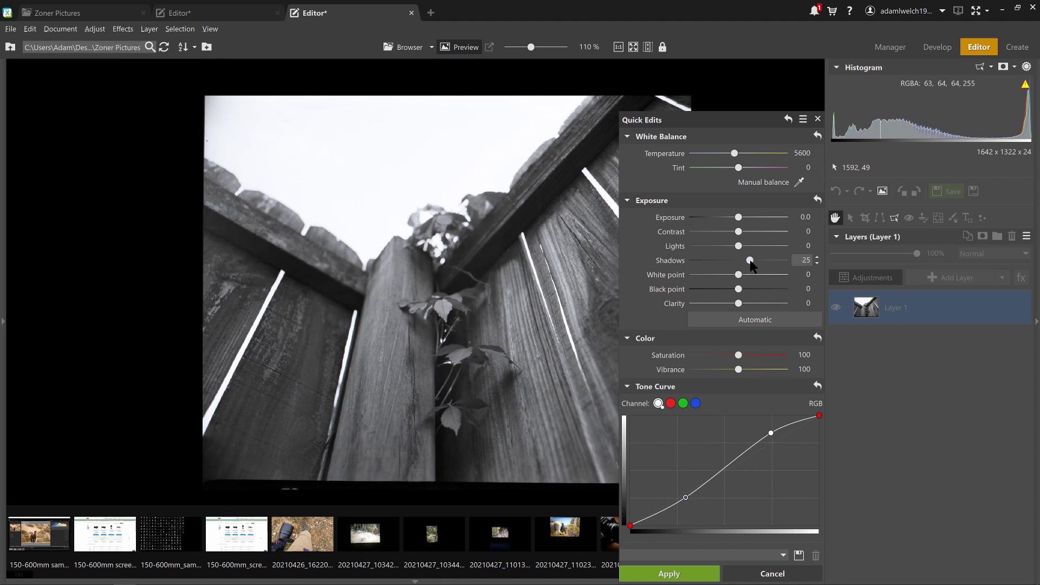
{"action": "left_click_drag", "start_coordinate": [739, 303], "coordinate": [755, 304]}
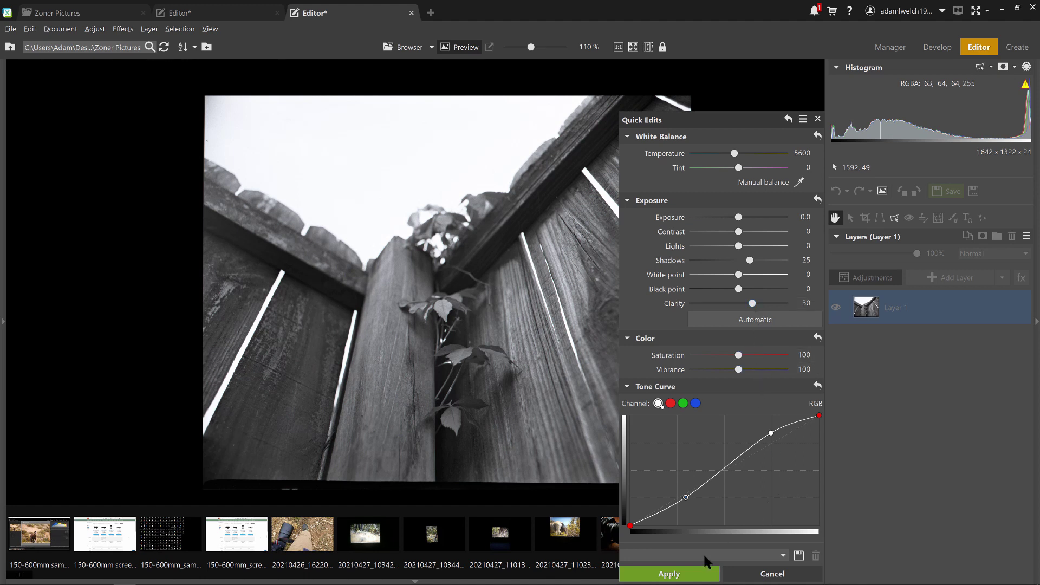
{"action": "left_click", "coordinate": [670, 574]}
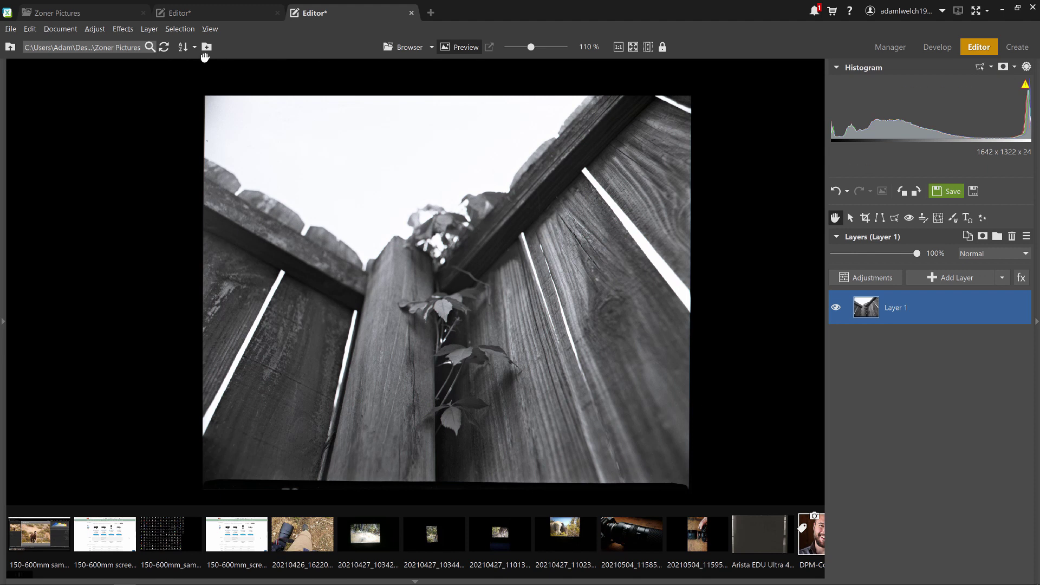
Look through the commands available for Layer 1 of the edited fence scan, including its Effects options
{"action": "left_click", "coordinate": [209, 12]}
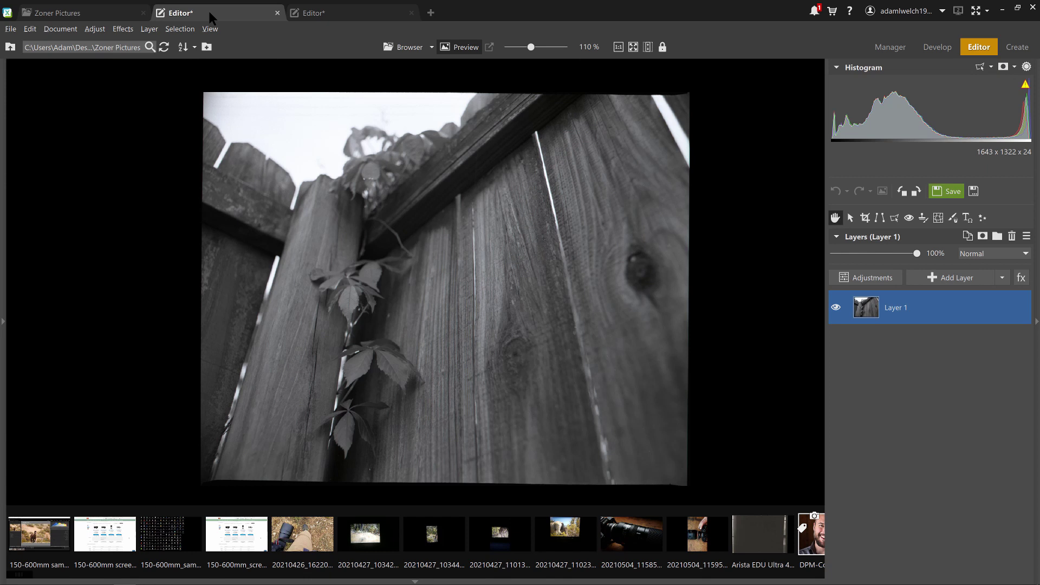
{"action": "left_click", "coordinate": [363, 16]}
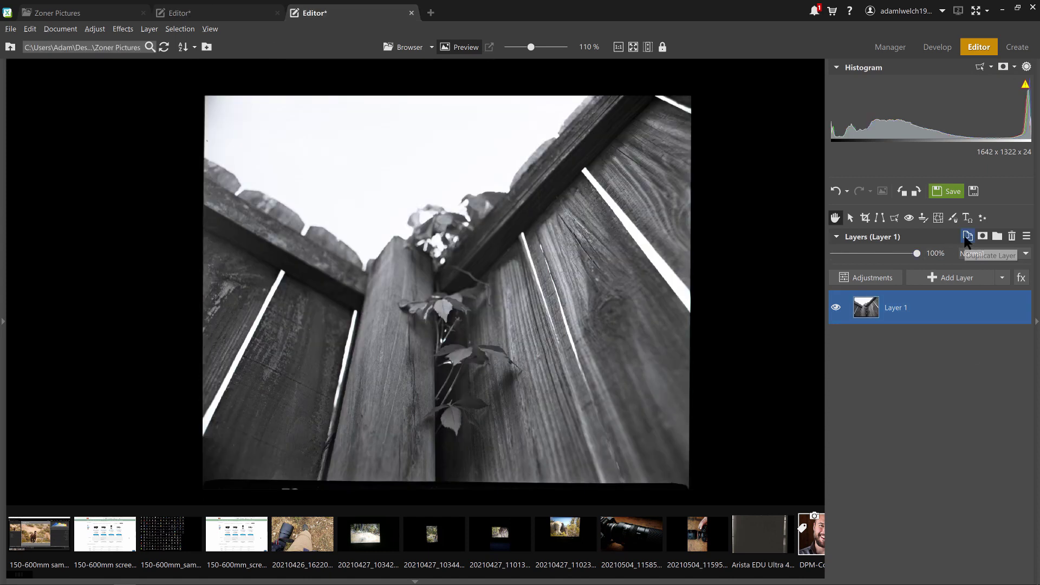
{"action": "right_click", "coordinate": [952, 306]}
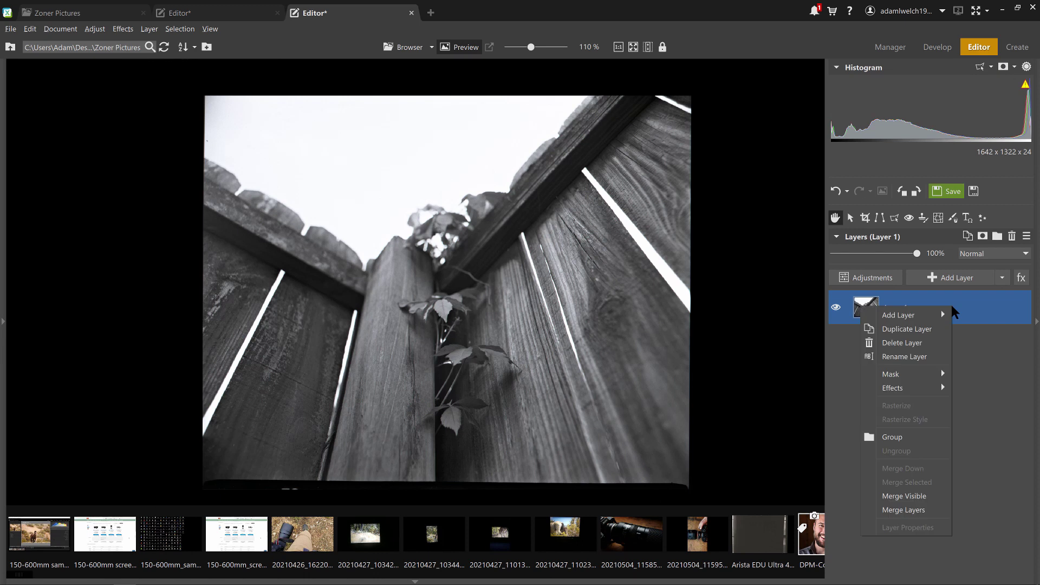
{"action": "mouse_move", "coordinate": [934, 389]}
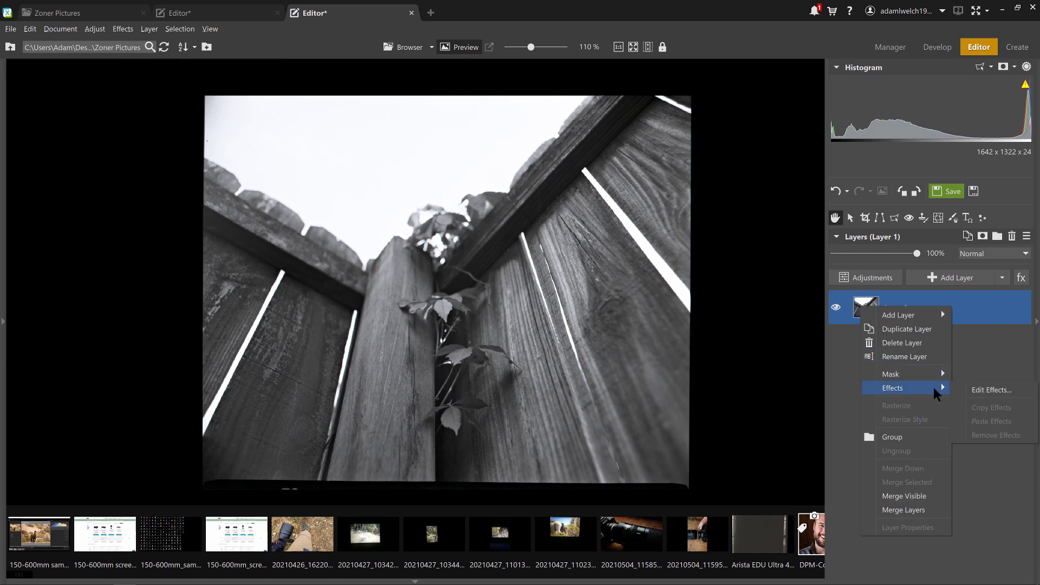
{"action": "left_click", "coordinate": [980, 312]}
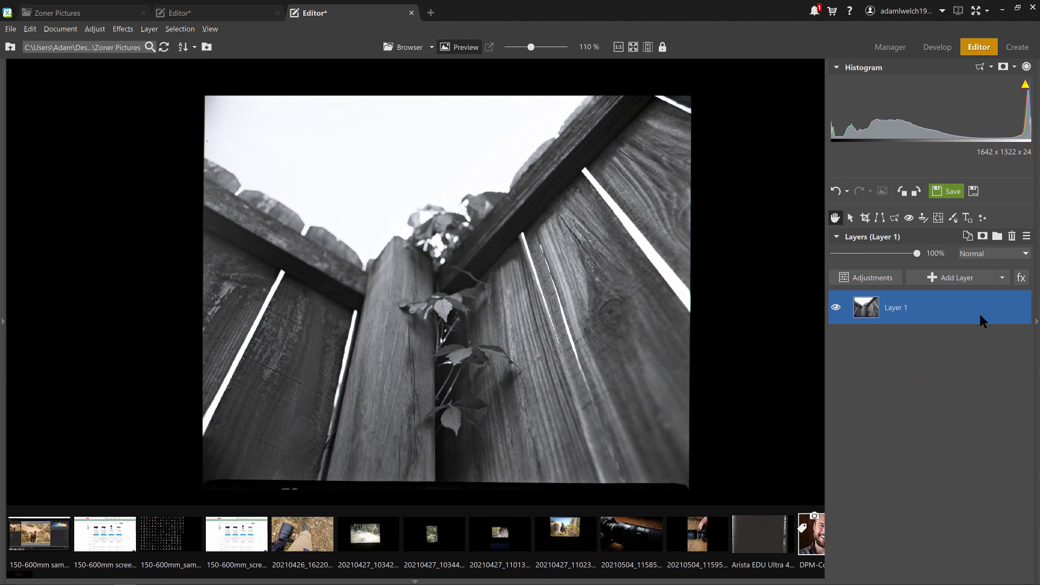
{"action": "right_click", "coordinate": [980, 312]}
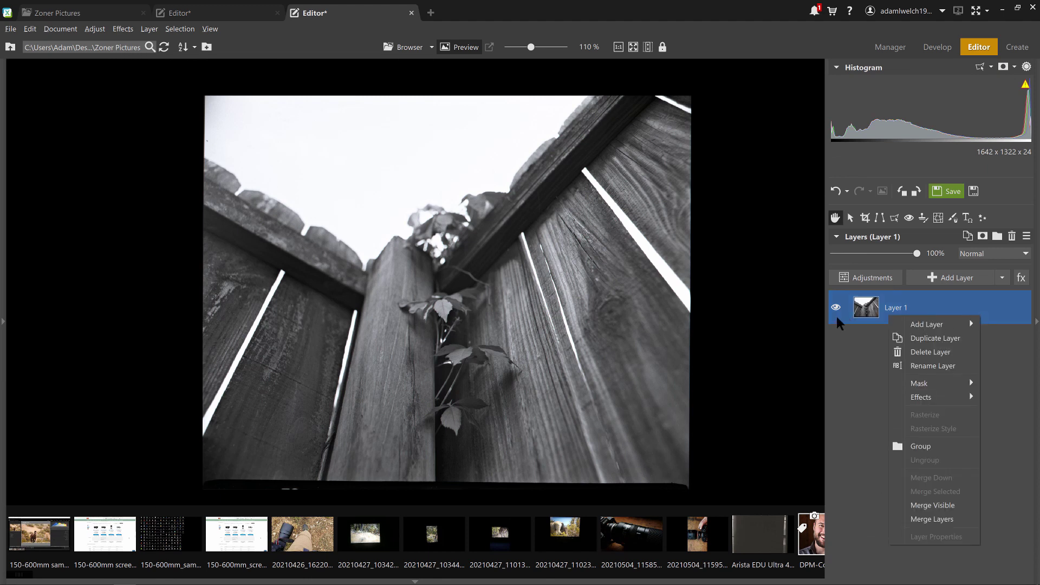
{"action": "right_click", "coordinate": [871, 305]}
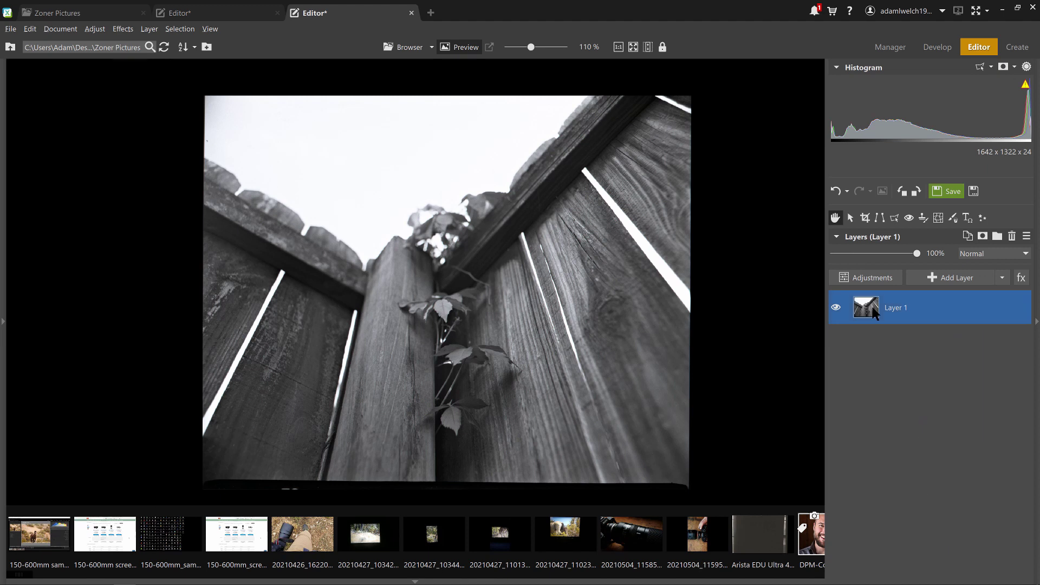
{"action": "left_click", "coordinate": [979, 321]}
{"action": "left_click", "coordinate": [1027, 237]}
{"action": "left_click", "coordinate": [1027, 238]}
{"action": "left_click", "coordinate": [977, 241]}
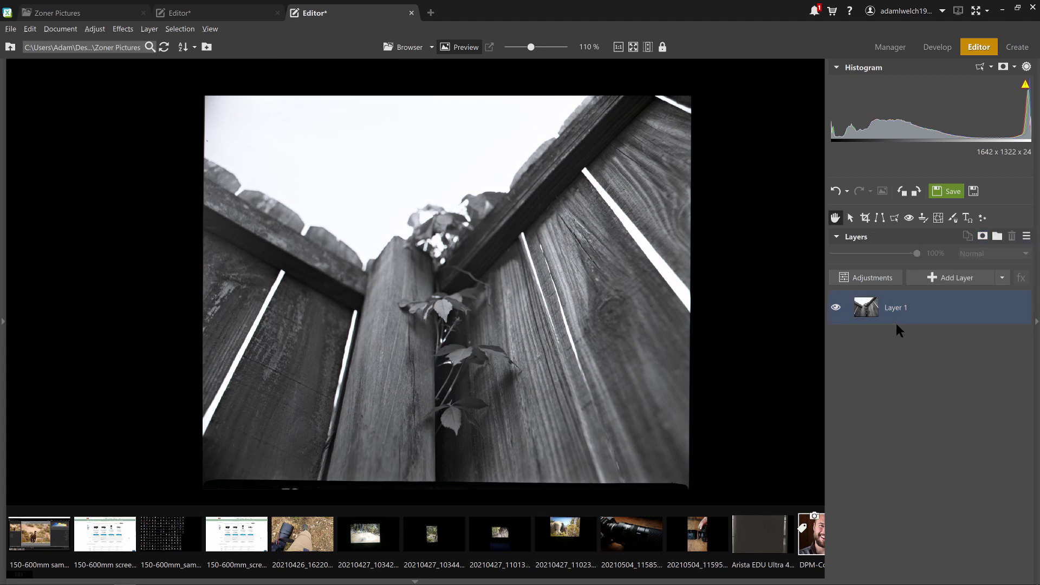
{"action": "left_click", "coordinate": [883, 310]}
{"action": "right_click", "coordinate": [865, 312]}
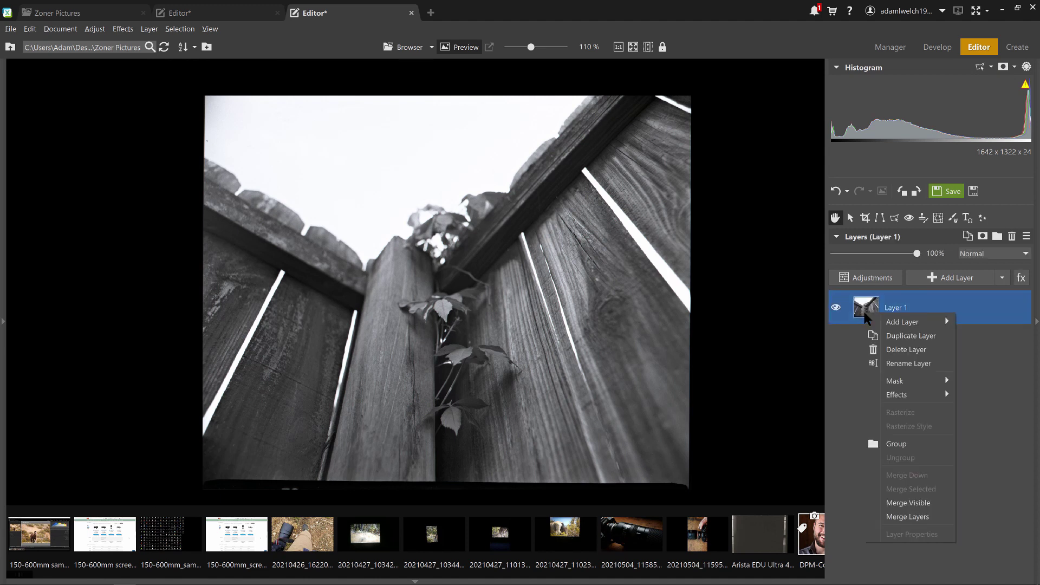
{"action": "left_click", "coordinate": [846, 372]}
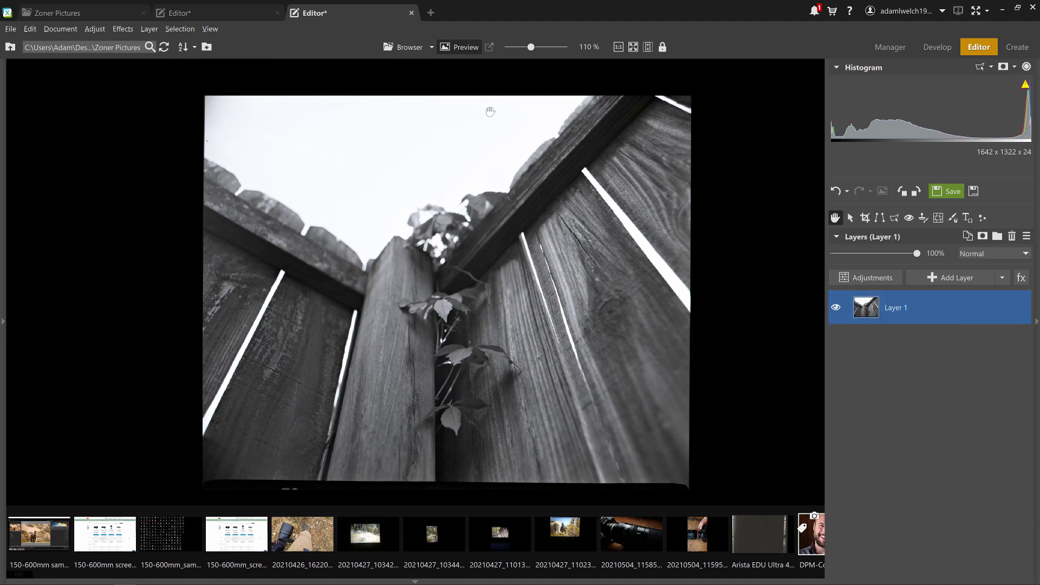
Compare the edited fence scan with the unedited one, and examine its wood grain, leaves and overall framing
{"action": "left_click", "coordinate": [203, 6]}
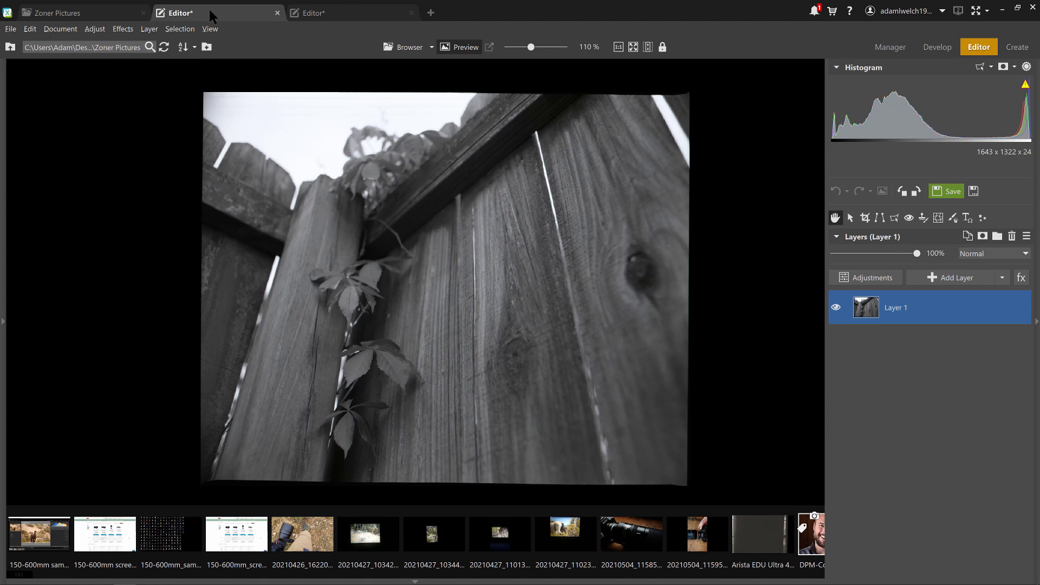
{"action": "left_click", "coordinate": [346, 7]}
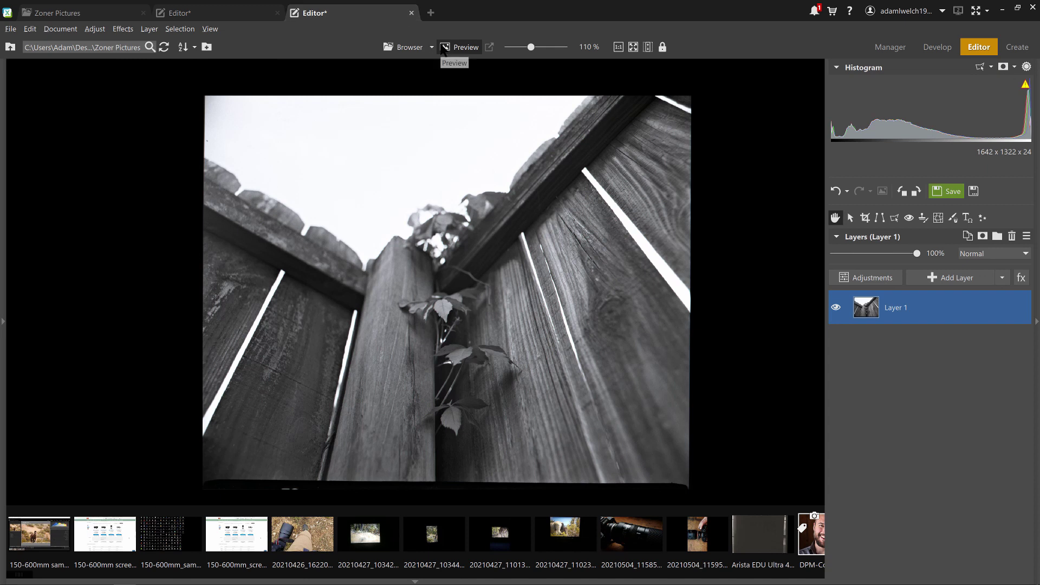
{"action": "scroll", "coordinate": [555, 236], "scroll_direction": "up", "scroll_amount": 5}
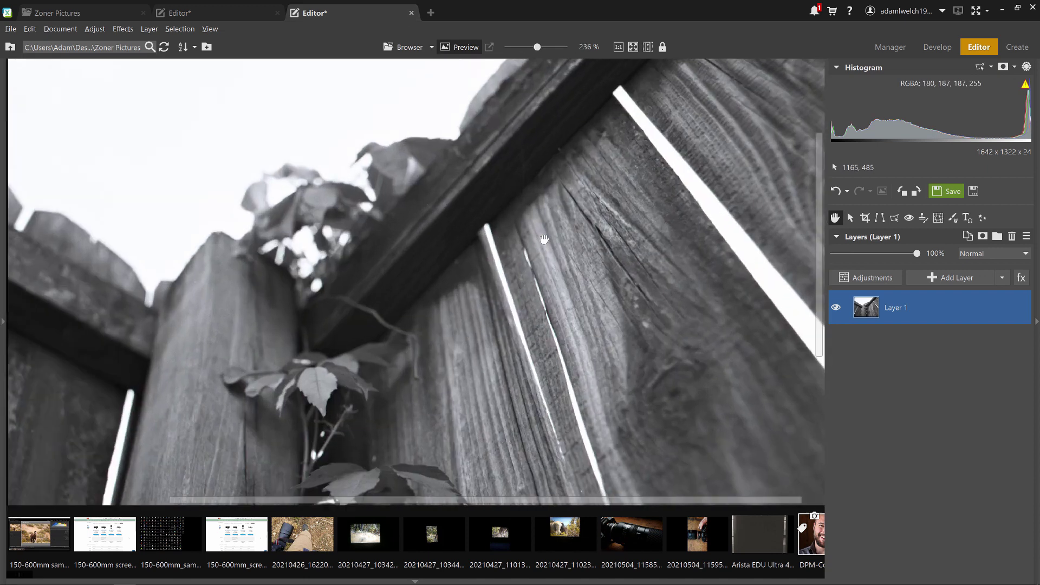
{"action": "scroll", "coordinate": [544, 239], "scroll_direction": "down", "scroll_amount": 3}
{"action": "scroll", "coordinate": [392, 382], "scroll_direction": "down", "scroll_amount": 2}
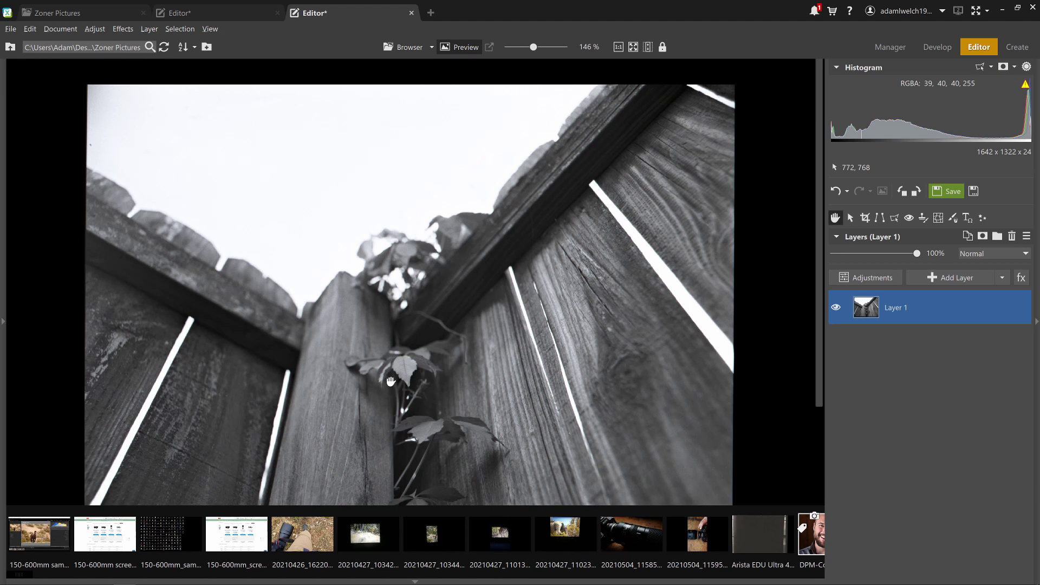
{"action": "left_click_drag", "start_coordinate": [391, 382], "coordinate": [358, 357]}
{"action": "left_click_drag", "start_coordinate": [447, 293], "coordinate": [486, 281]}
{"action": "scroll", "coordinate": [413, 209], "scroll_direction": "down", "scroll_amount": 2}
{"action": "scroll", "coordinate": [413, 209], "scroll_direction": "down", "scroll_amount": 1}
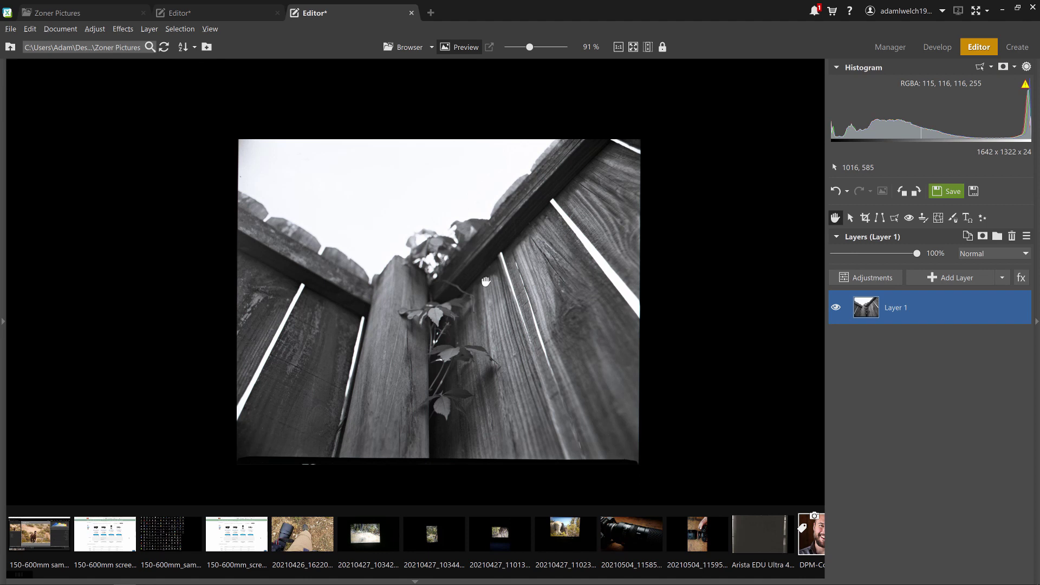
Check the file types offered for saving the edited fence scan, and leave the Save As dialog without saving
{"action": "left_click", "coordinate": [223, 12]}
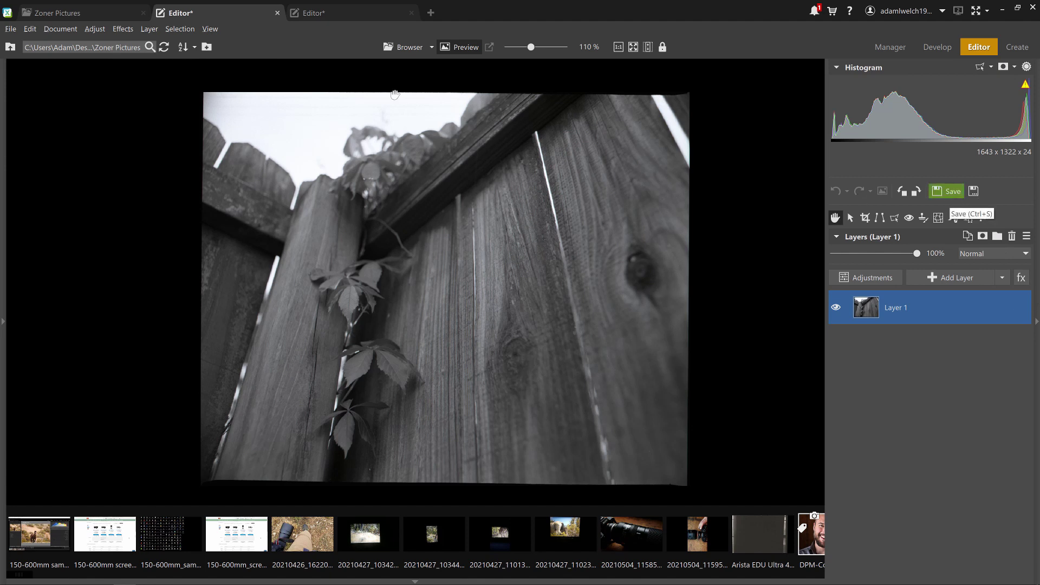
{"action": "left_click", "coordinate": [351, 13]}
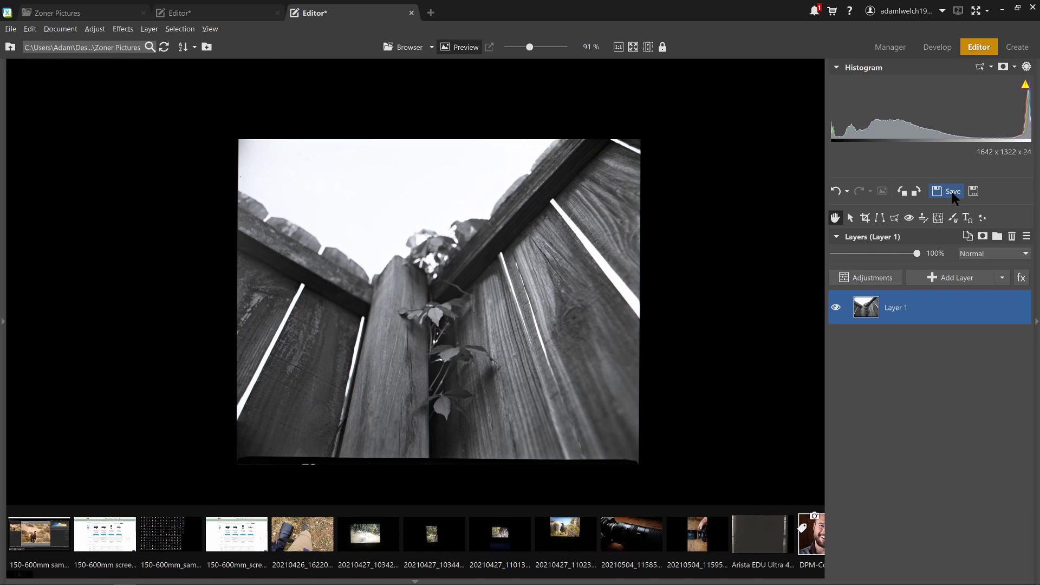
{"action": "key", "text": "ctrl+s"}
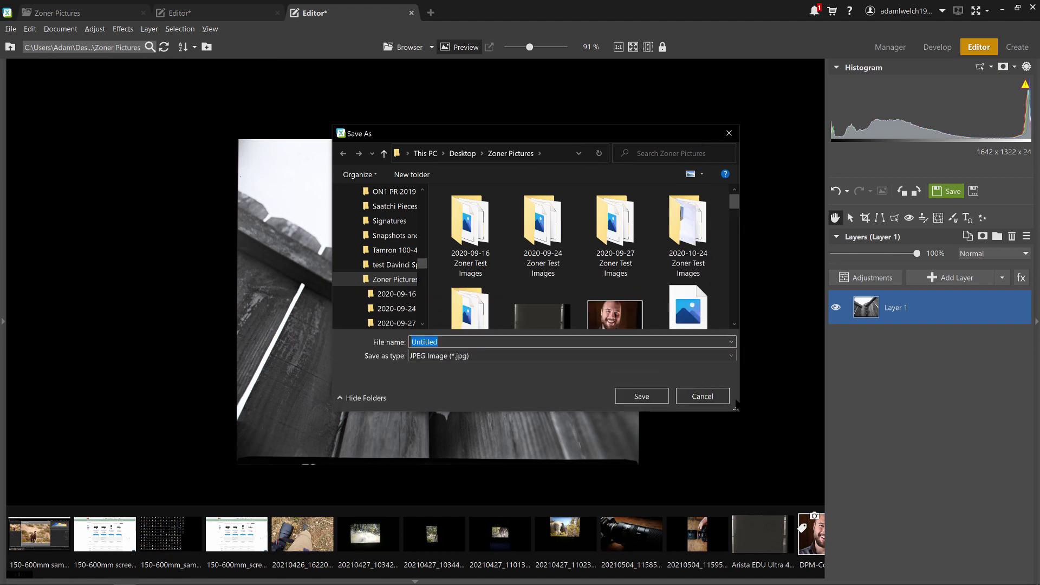
{"action": "left_click", "coordinate": [731, 360]}
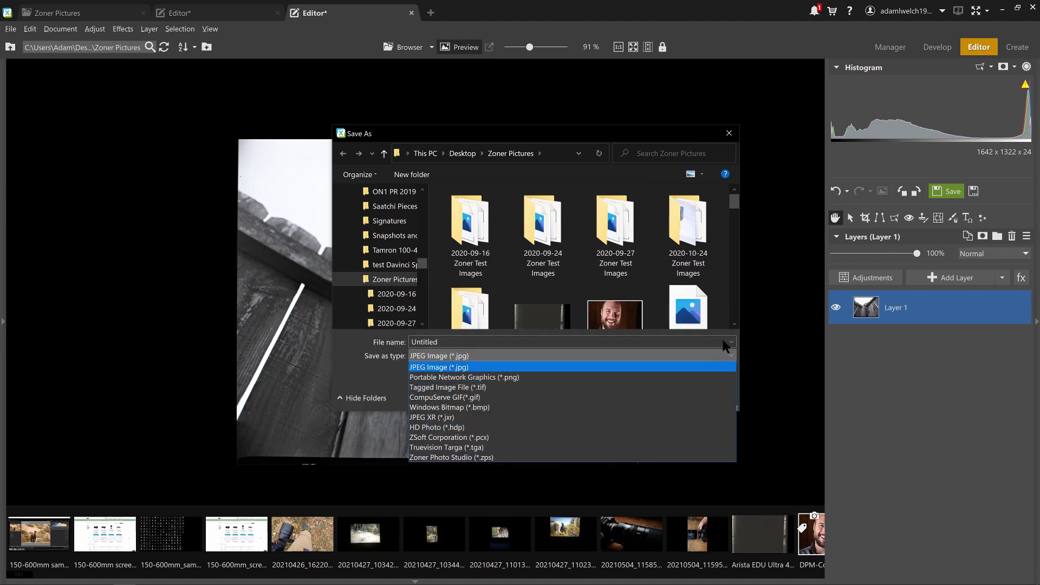
{"action": "left_click", "coordinate": [731, 342]}
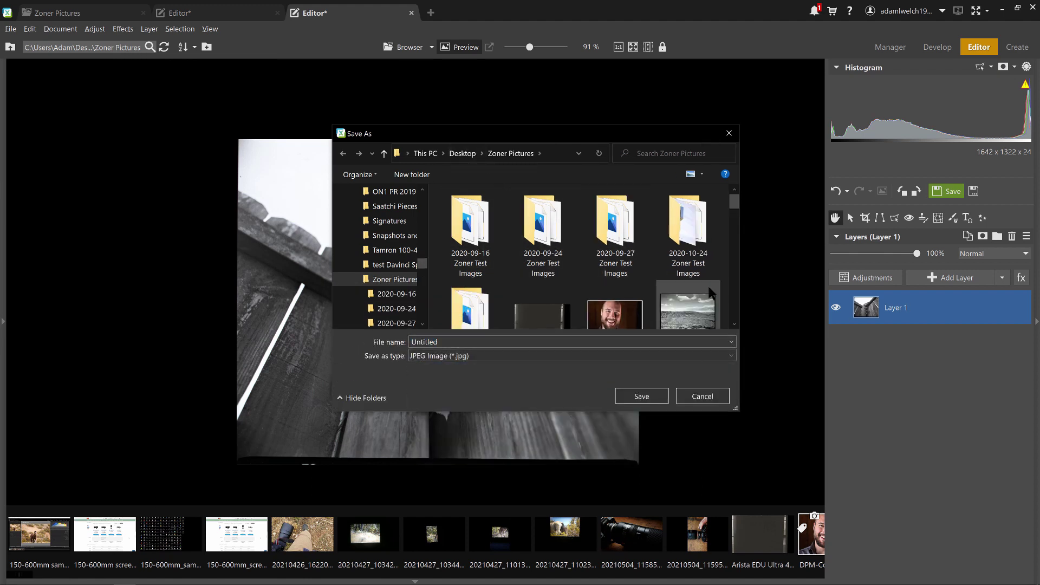
{"action": "left_click", "coordinate": [699, 399]}
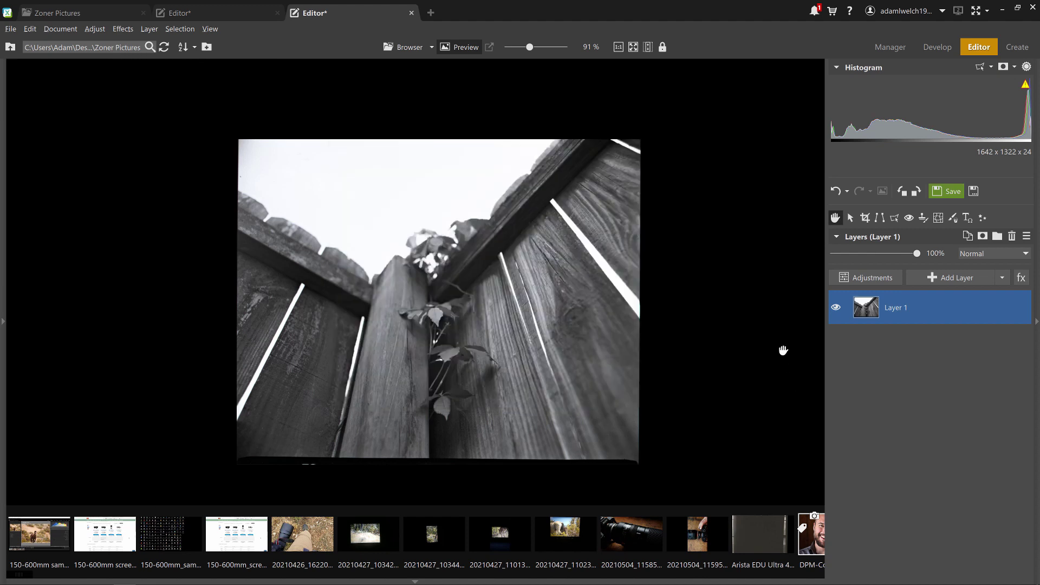